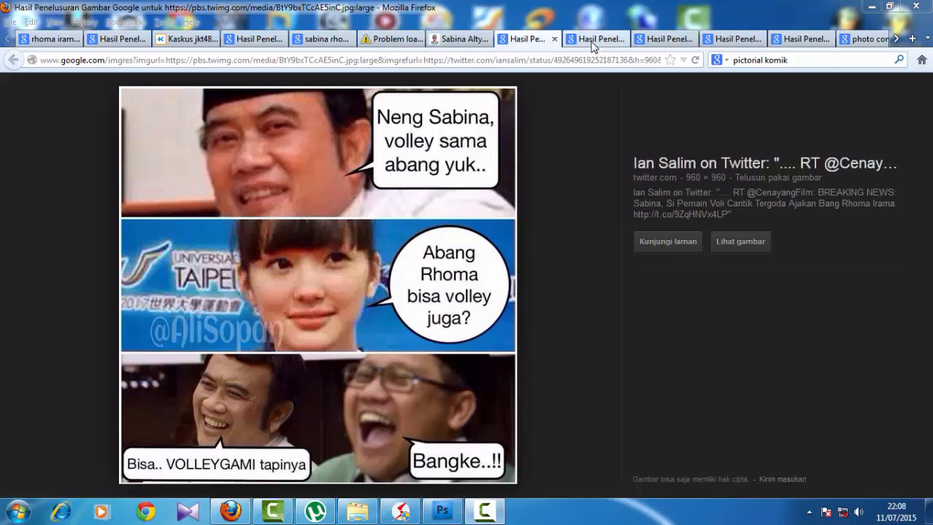
Step: Review the source photos and the three-panel sample comic in the browser, along with the saved Komik images in the 2015 folder
{"action": "left_click", "coordinate": [592, 41]}
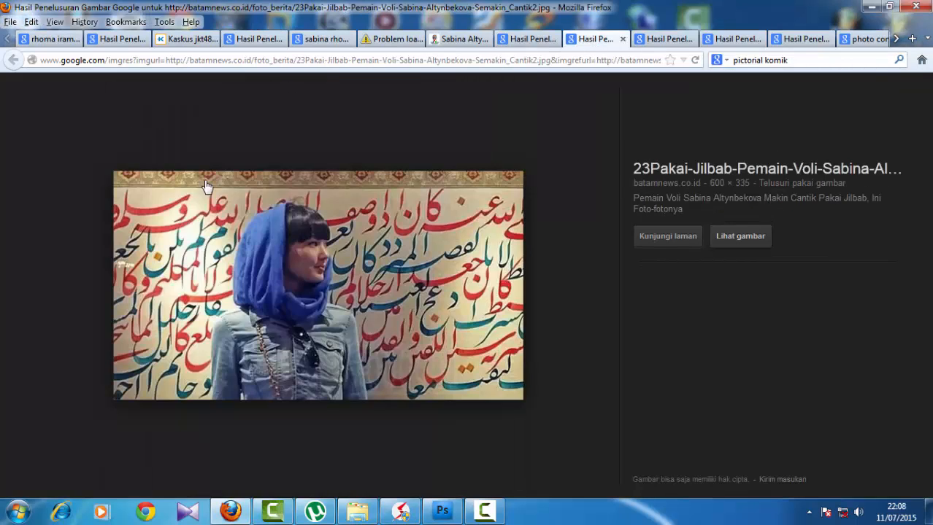
{"action": "left_click", "coordinate": [663, 41]}
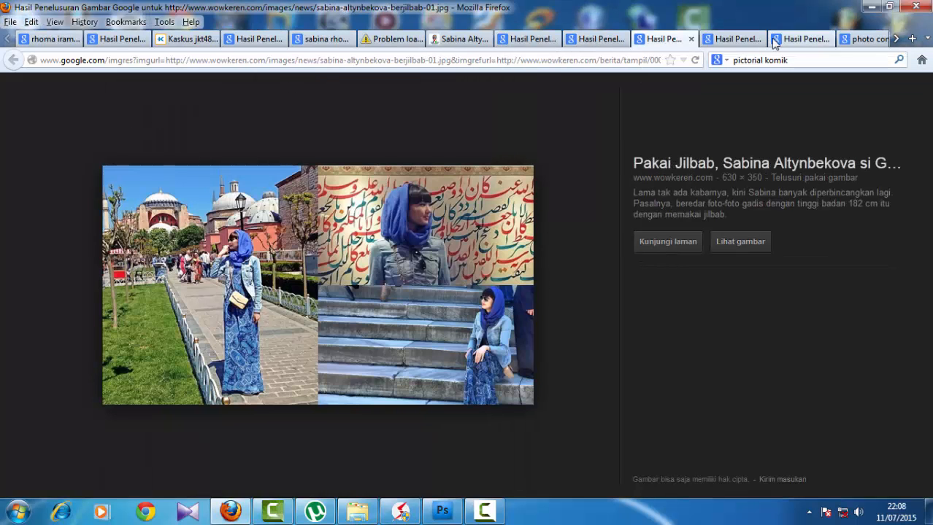
{"action": "left_click", "coordinate": [252, 40]}
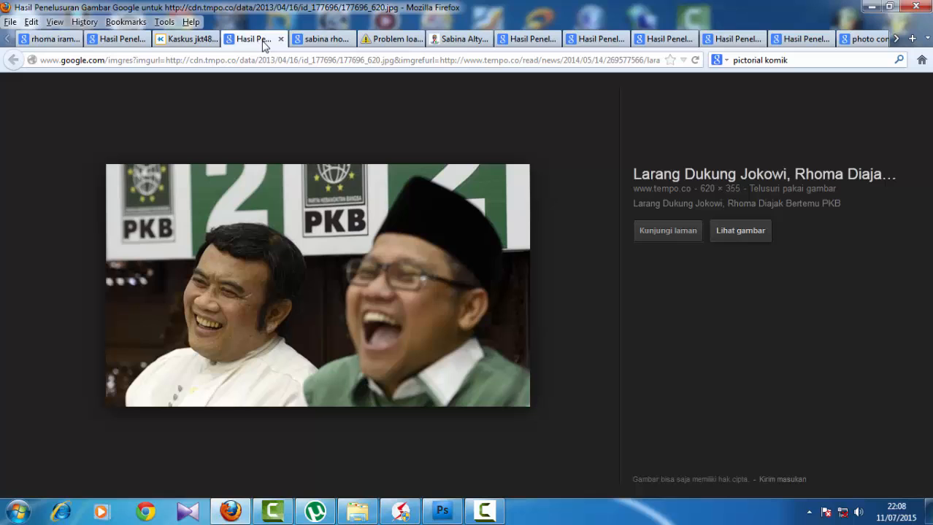
{"action": "left_click", "coordinate": [128, 42]}
{"action": "left_click", "coordinate": [357, 511]}
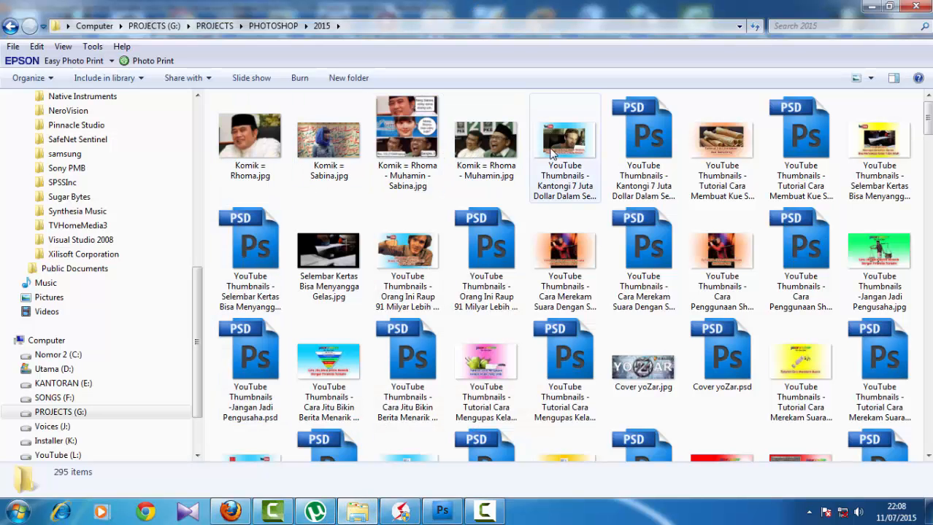
{"action": "left_click", "coordinate": [231, 512]}
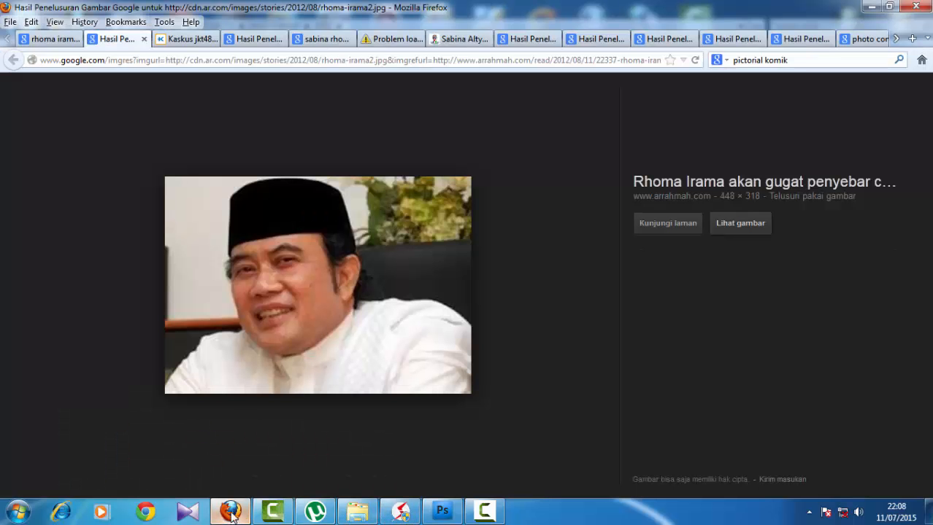
{"action": "left_click", "coordinate": [665, 45]}
{"action": "left_click", "coordinate": [593, 40]}
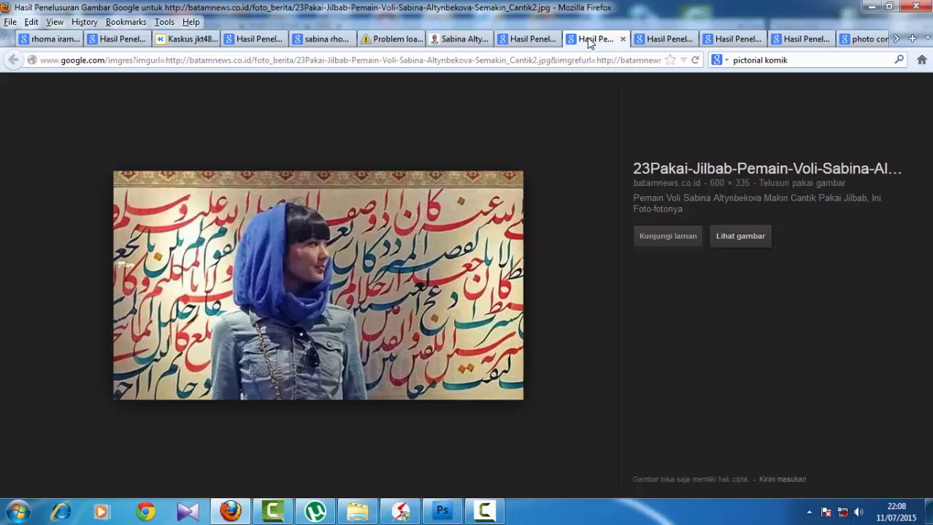
{"action": "left_click", "coordinate": [533, 43]}
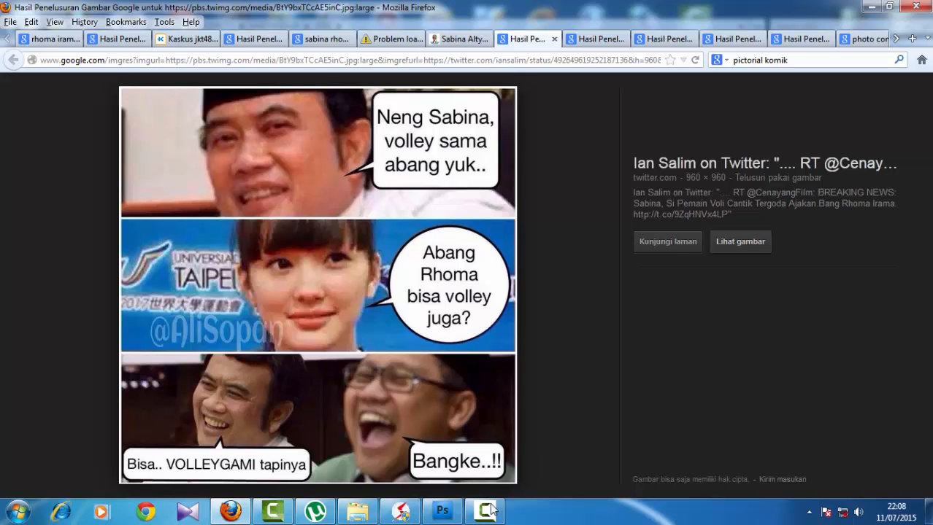
Step: Switch to Photoshop and create a new white RGB document 960 pixels wide and 960 pixels high
{"action": "left_click", "coordinate": [442, 511]}
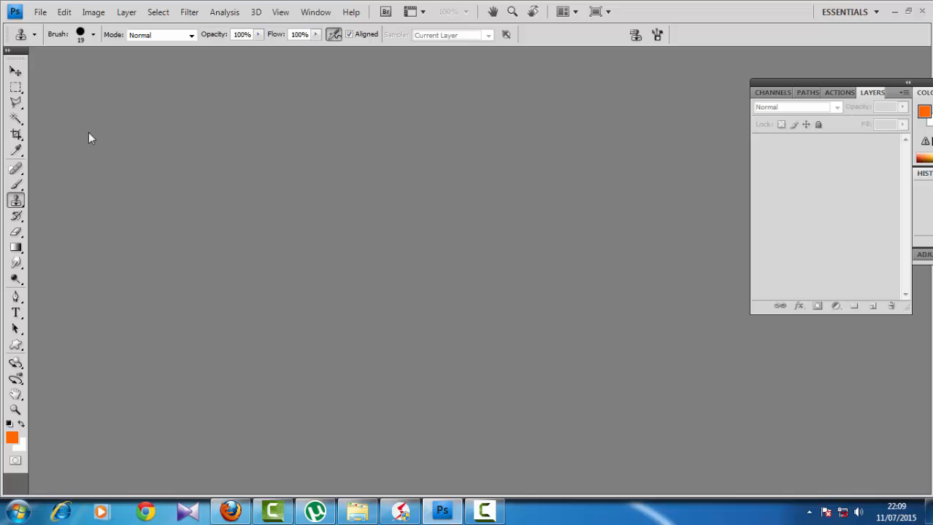
{"action": "left_click", "coordinate": [40, 11]}
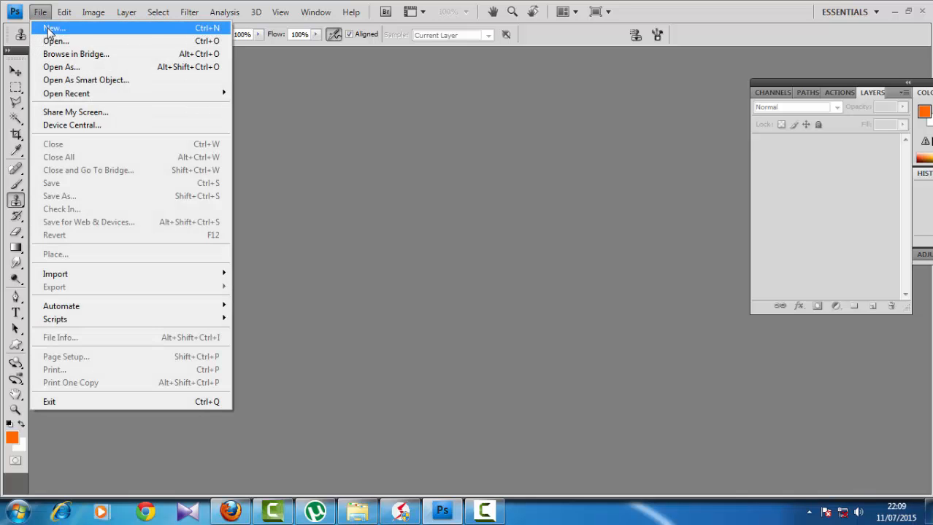
{"action": "left_click", "coordinate": [49, 29]}
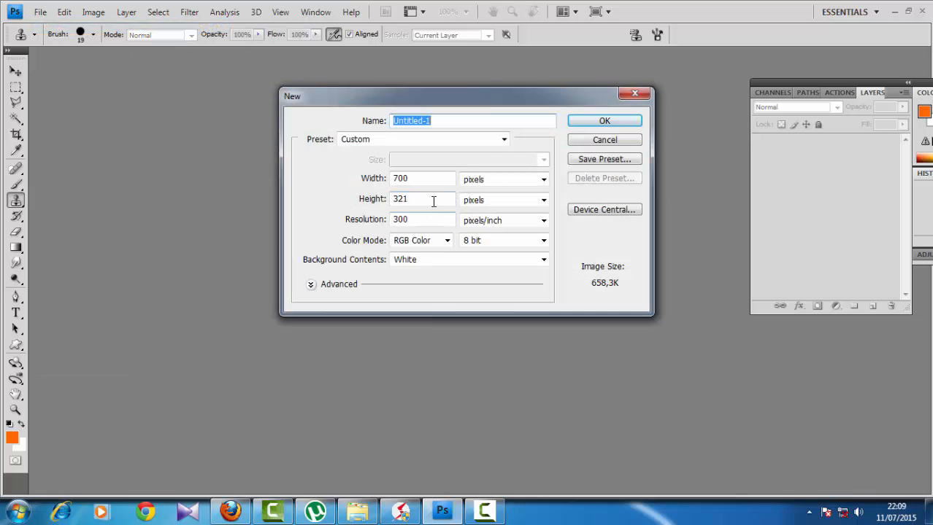
{"action": "double_click", "coordinate": [415, 178]}
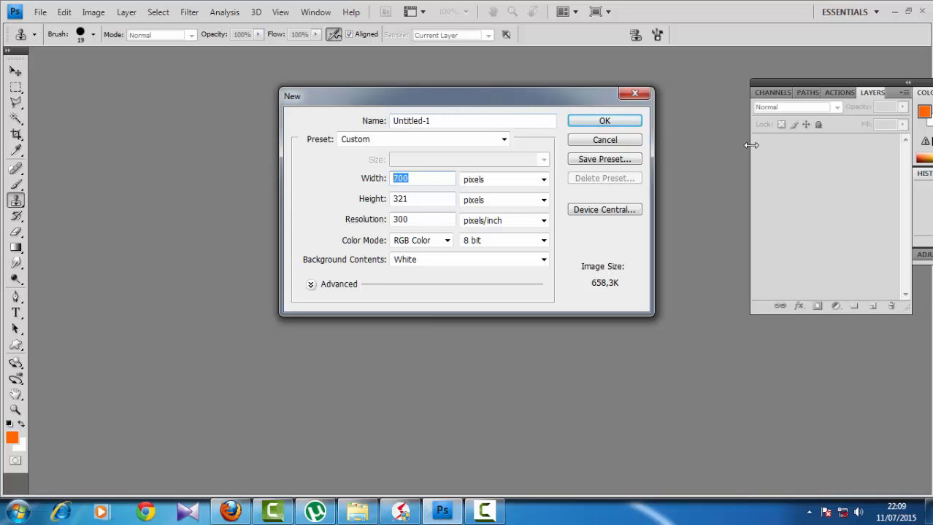
{"action": "type", "text": "960"}
{"action": "key", "text": "Tab"}
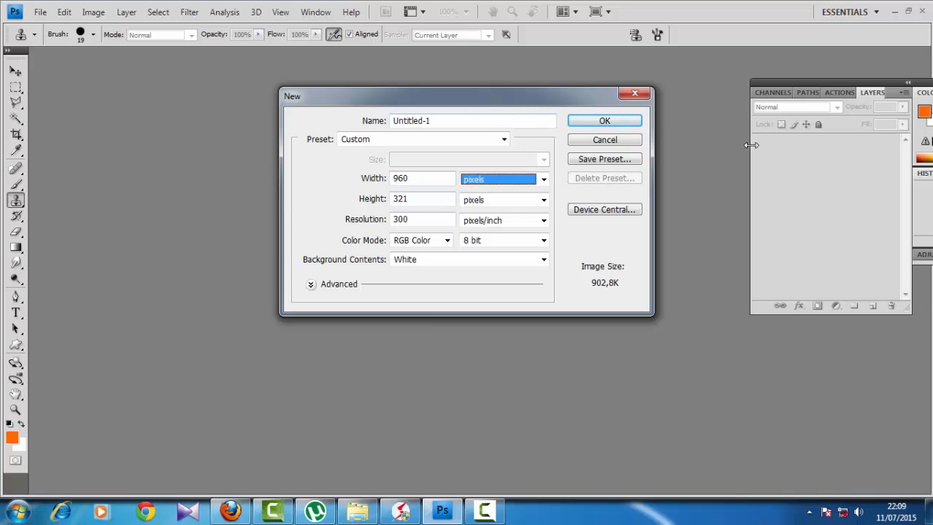
{"action": "key", "text": "Tab"}
{"action": "type", "text": "960"}
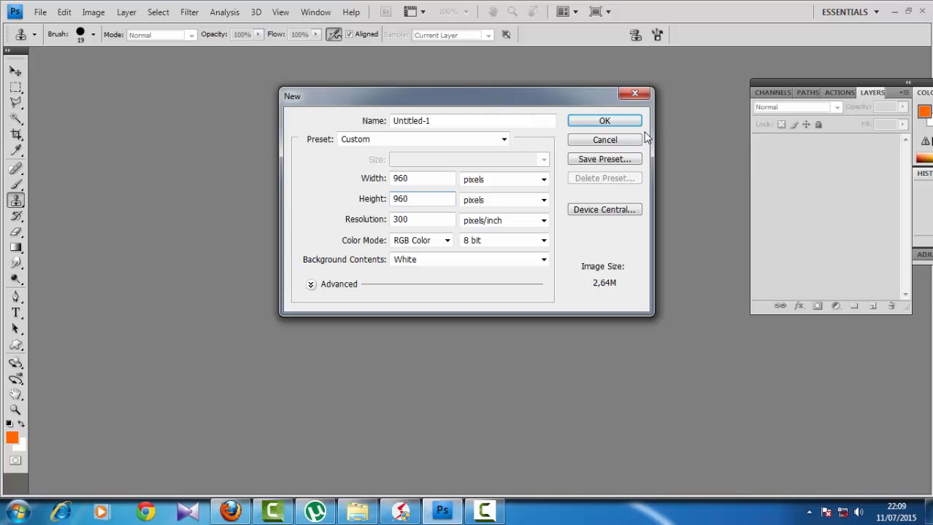
{"action": "left_click", "coordinate": [612, 123]}
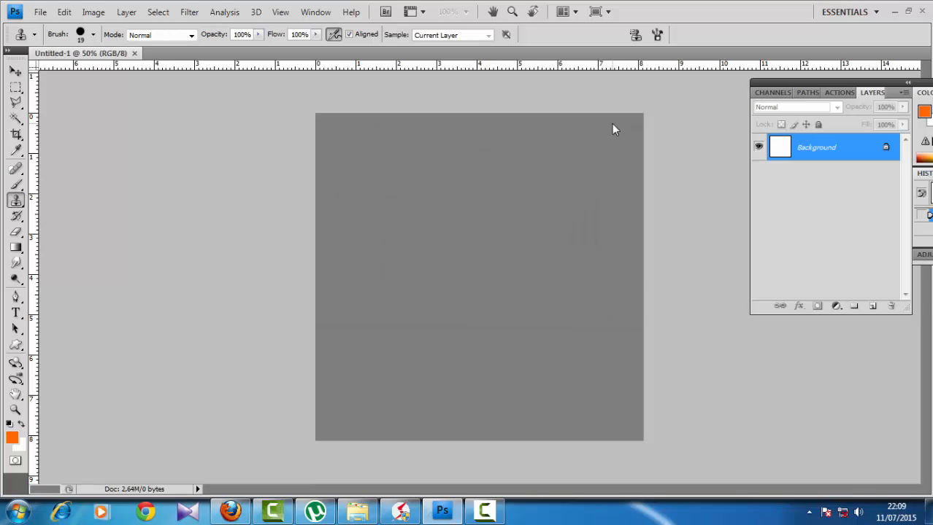
Step: Select the four Komik JPG images in the 2015 project folder and open them all in Photoshop
{"action": "left_click", "coordinate": [357, 511]}
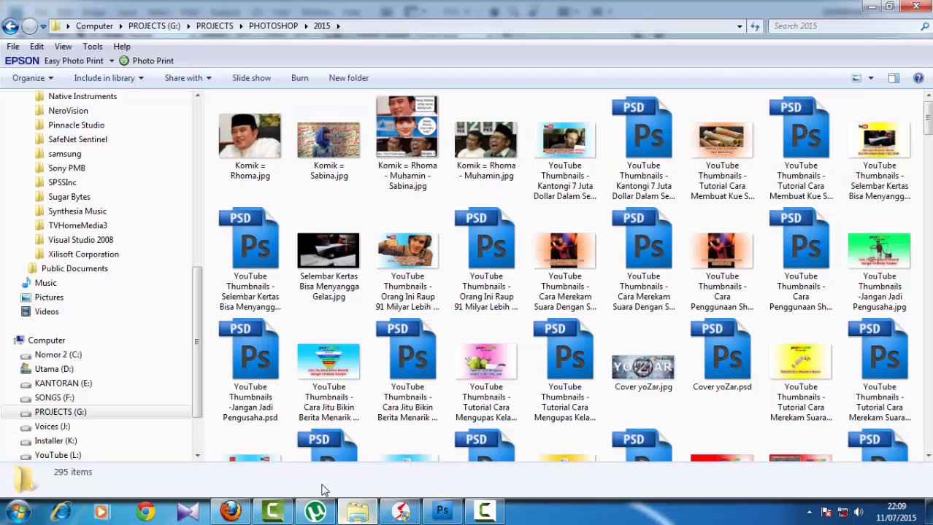
{"action": "left_click", "coordinate": [249, 139]}
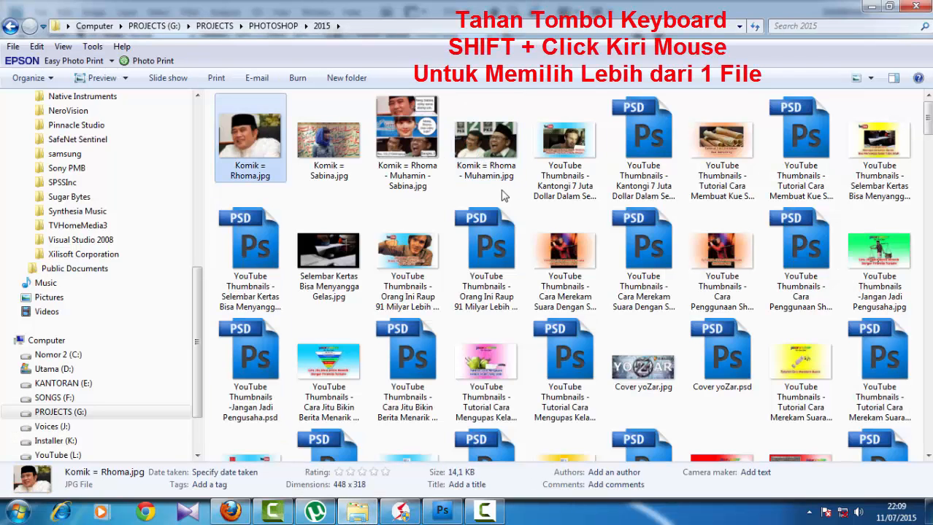
{"action": "left_click", "coordinate": [483, 159], "text": "shift"}
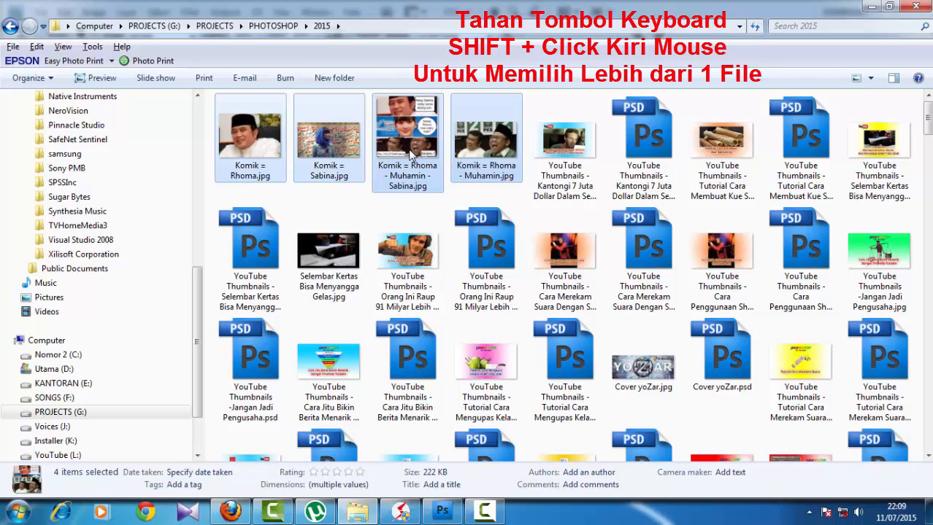
{"action": "left_click_drag", "start_coordinate": [341, 157], "coordinate": [351, 363]}
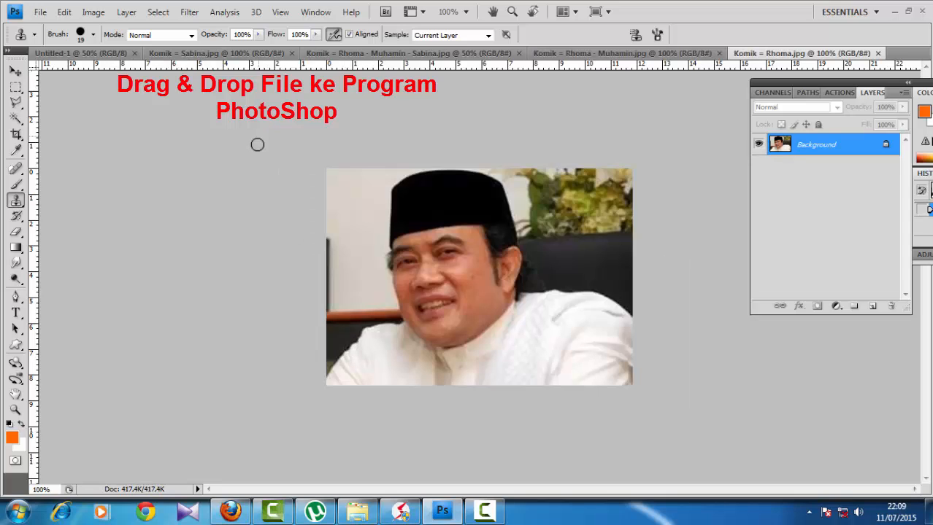
Step: Float the Komik = Rhoma.jpg document in its own window and copy its photo onto the blank canvas with the Move tool
{"action": "left_click", "coordinate": [15, 72]}
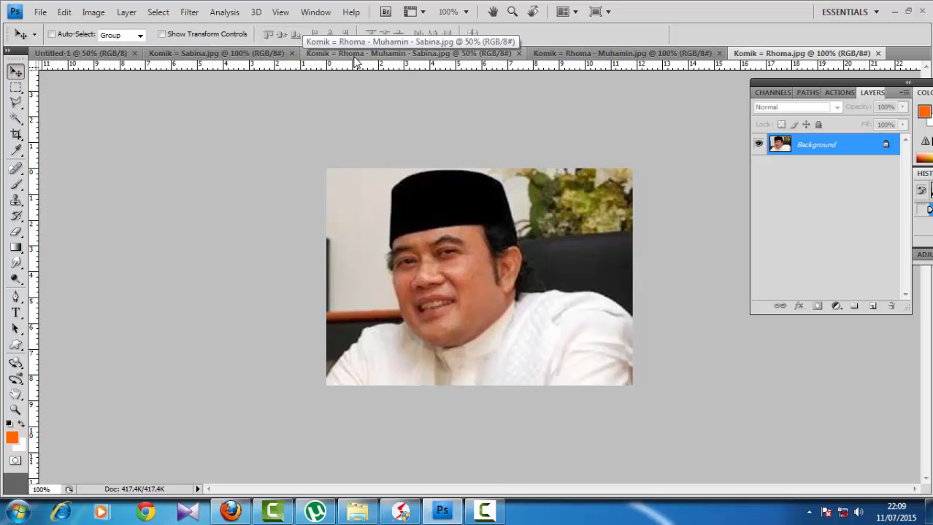
{"action": "left_click", "coordinate": [394, 54]}
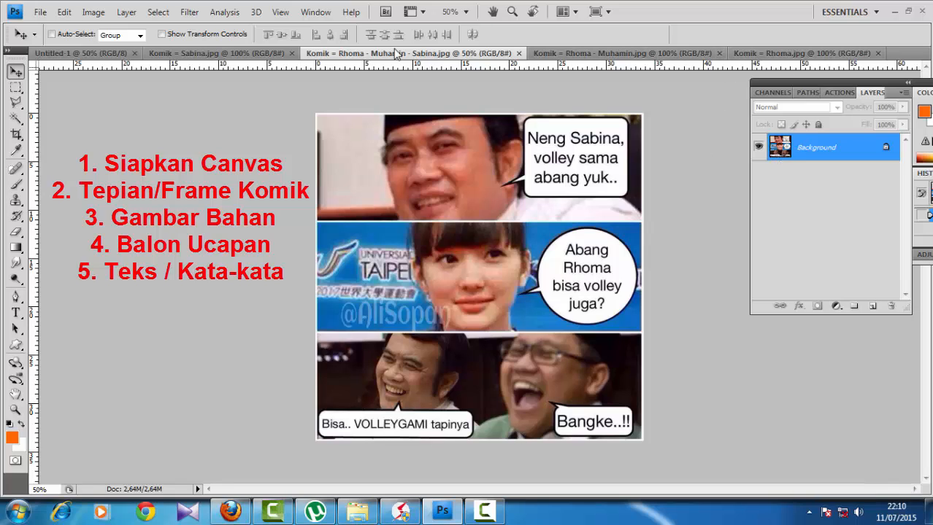
{"action": "left_click", "coordinate": [91, 58]}
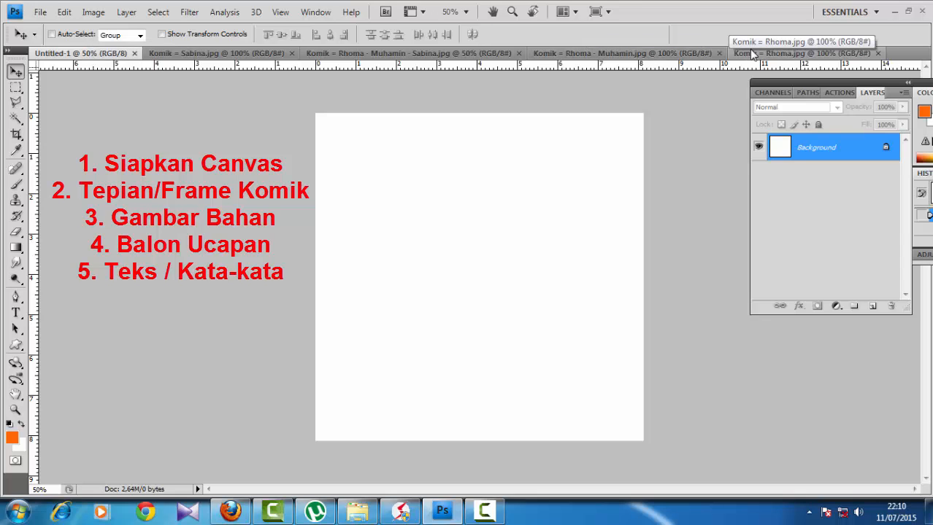
{"action": "left_click", "coordinate": [802, 53]}
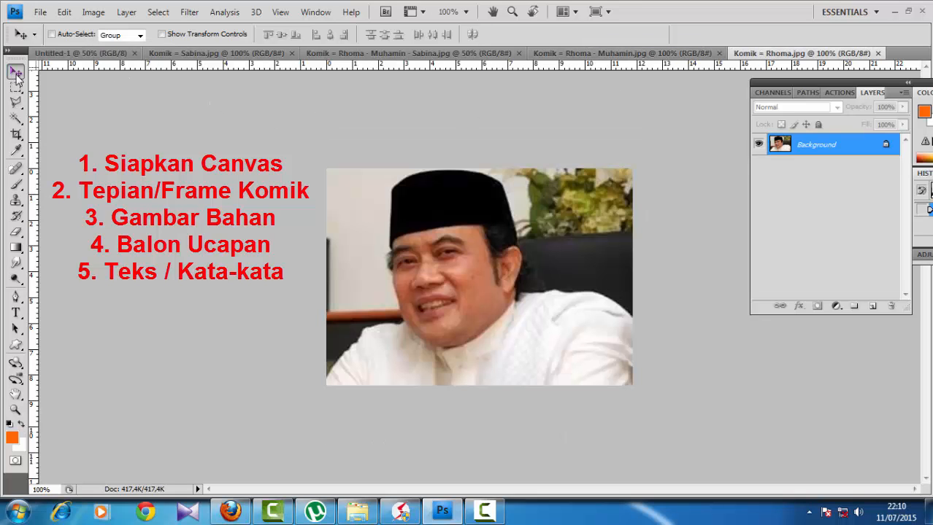
{"action": "left_click_drag", "start_coordinate": [771, 54], "coordinate": [734, 228]}
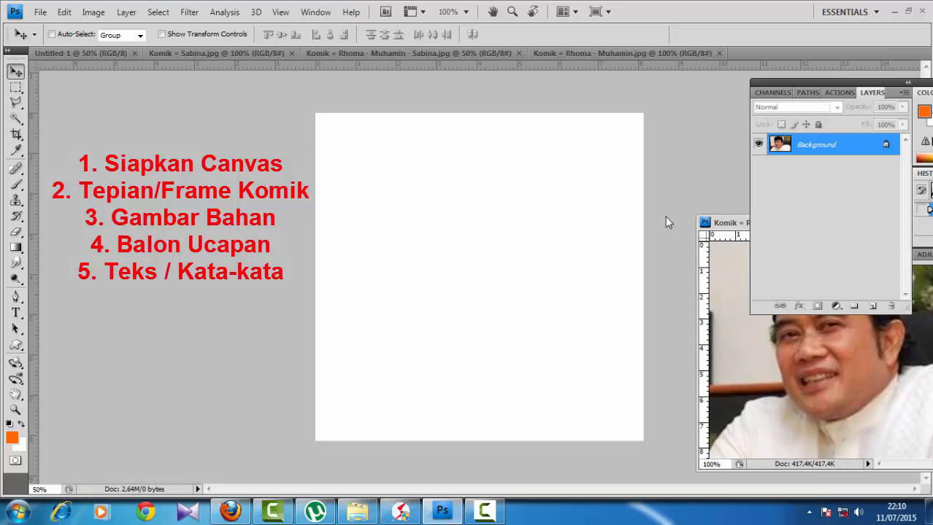
{"action": "left_click_drag", "start_coordinate": [746, 357], "coordinate": [434, 170]}
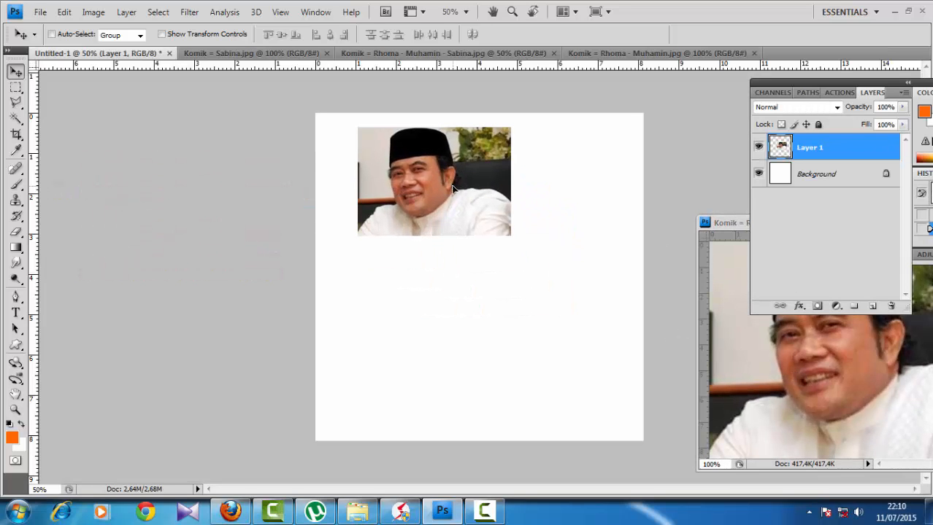
Step: Enlarge the copied Rhoma photo proportionally with Free Transform to nearly the canvas width and place it in the upper part of the canvas
{"action": "left_click", "coordinate": [633, 57]}
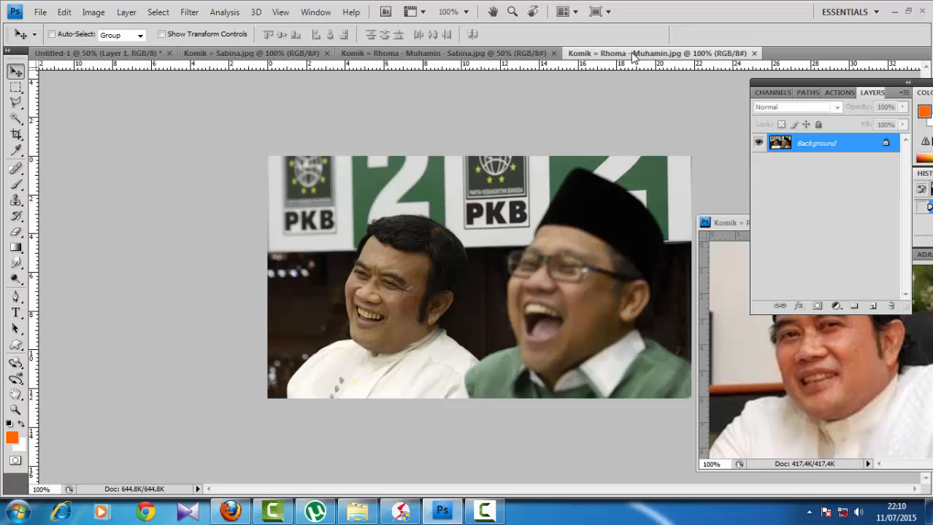
{"action": "left_click", "coordinate": [299, 57]}
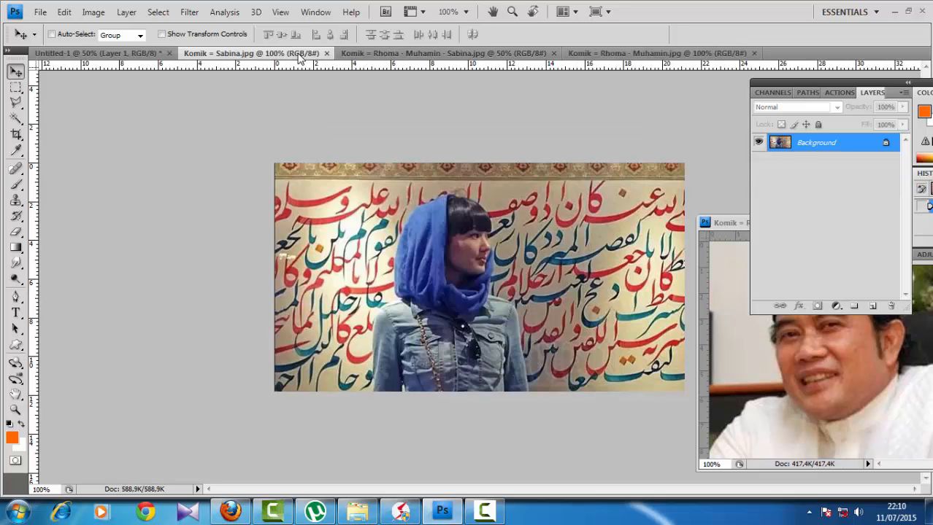
{"action": "left_click", "coordinate": [392, 52]}
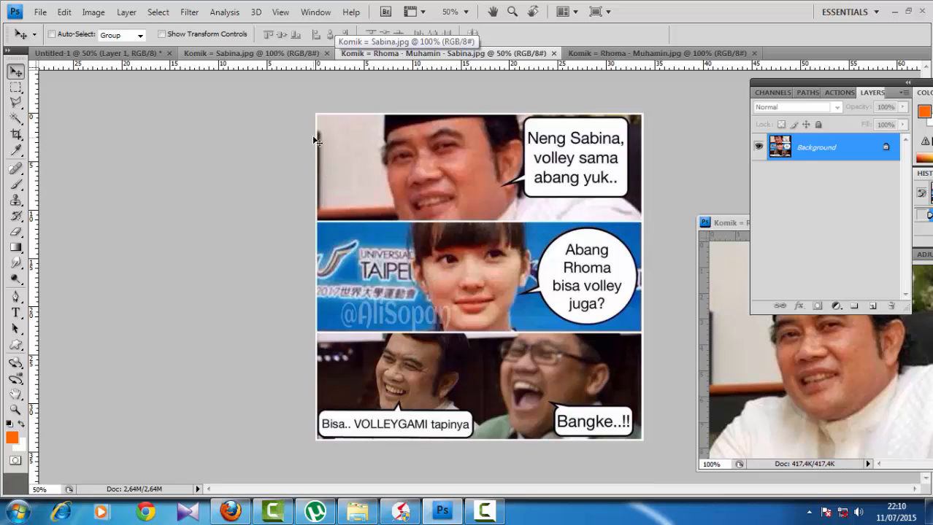
{"action": "left_click", "coordinate": [84, 57]}
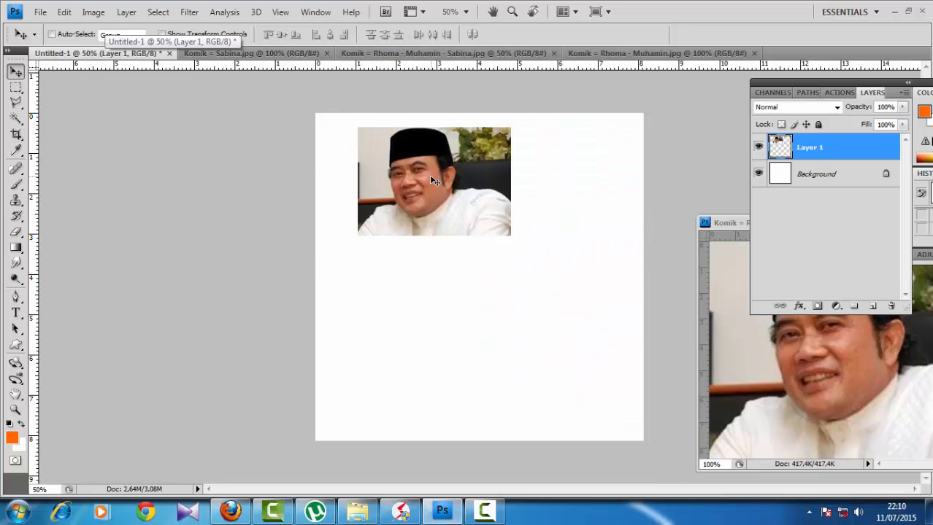
{"action": "key", "text": "ctrl+t"}
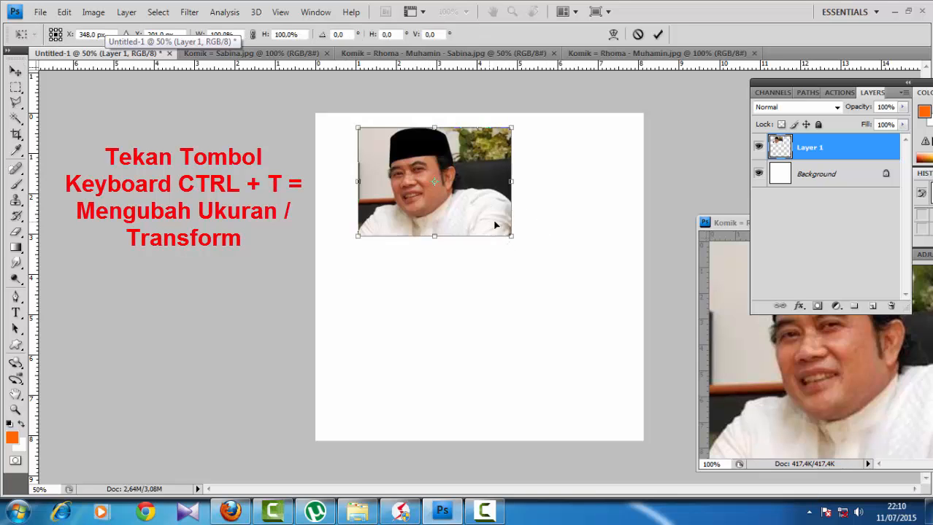
{"action": "left_click_drag", "start_coordinate": [512, 239], "coordinate": [659, 295]}
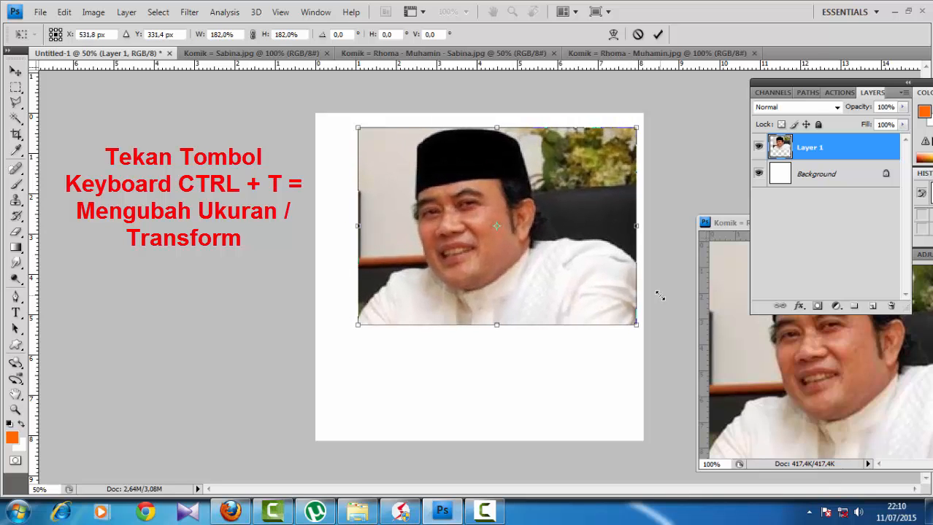
{"action": "left_click_drag", "start_coordinate": [355, 126], "coordinate": [334, 113]}
{"action": "left_click", "coordinate": [657, 34]}
{"action": "left_click_drag", "start_coordinate": [523, 158], "coordinate": [476, 180]}
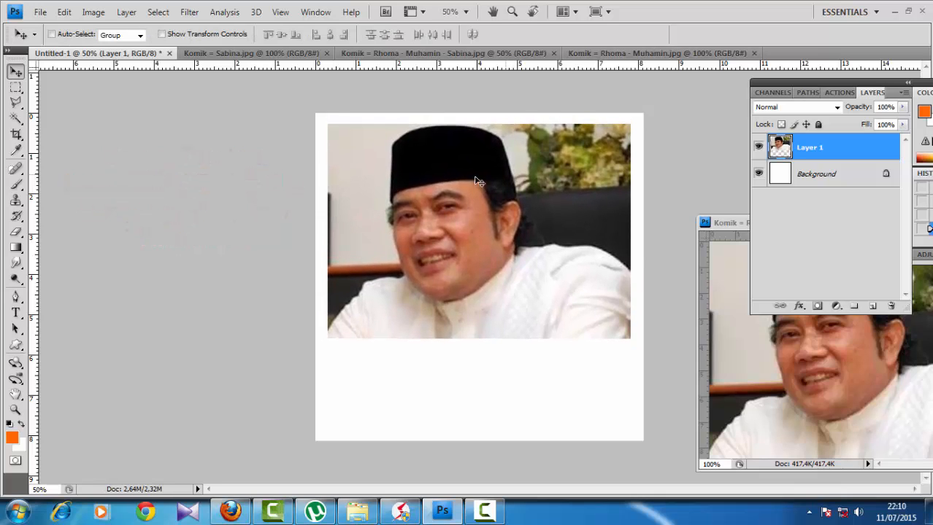
Step: Select a rectangular strip across the top of the Rhoma photo and delete it
{"action": "left_click", "coordinate": [17, 89]}
{"action": "left_click_drag", "start_coordinate": [312, 111], "coordinate": [654, 148]}
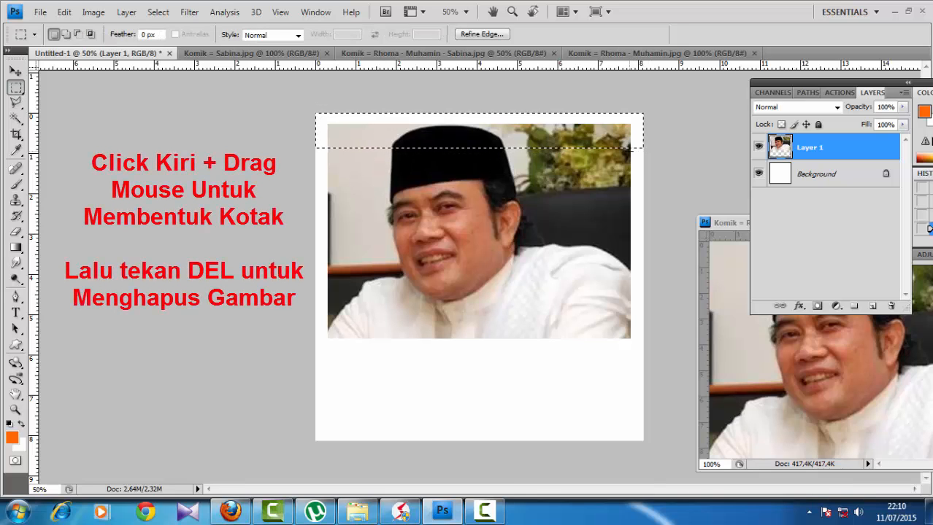
{"action": "key", "text": "Delete"}
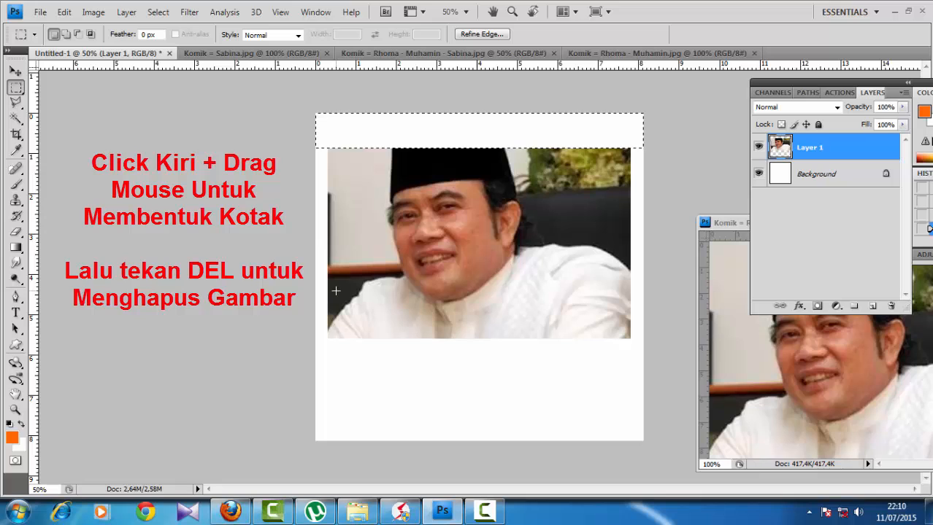
Step: Delete a rectangular area across the bottom of the Rhoma photo, cutting it off at the shoulders, and clear the selection
{"action": "left_click_drag", "start_coordinate": [320, 280], "coordinate": [644, 365]}
{"action": "left_click", "coordinate": [356, 281]}
{"action": "left_click_drag", "start_coordinate": [320, 290], "coordinate": [689, 365]}
{"action": "key", "text": "Delete"}
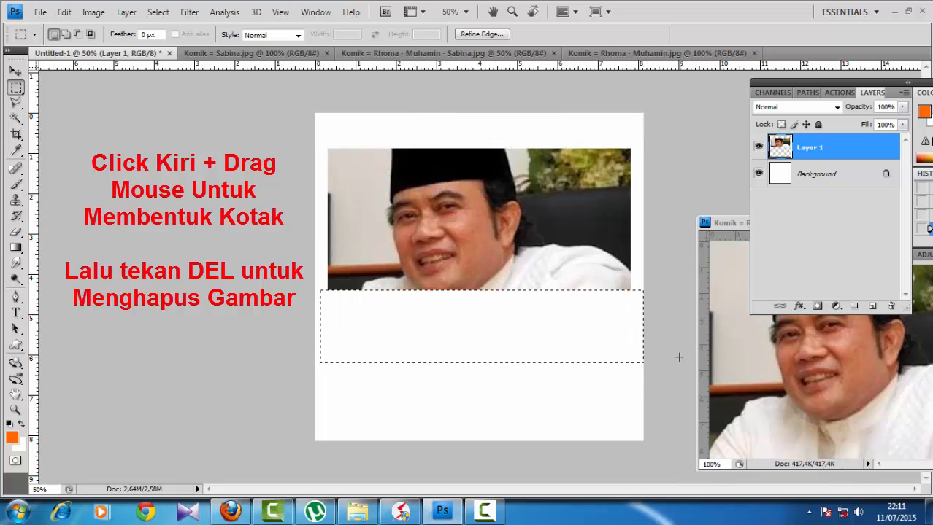
{"action": "left_click", "coordinate": [591, 298]}
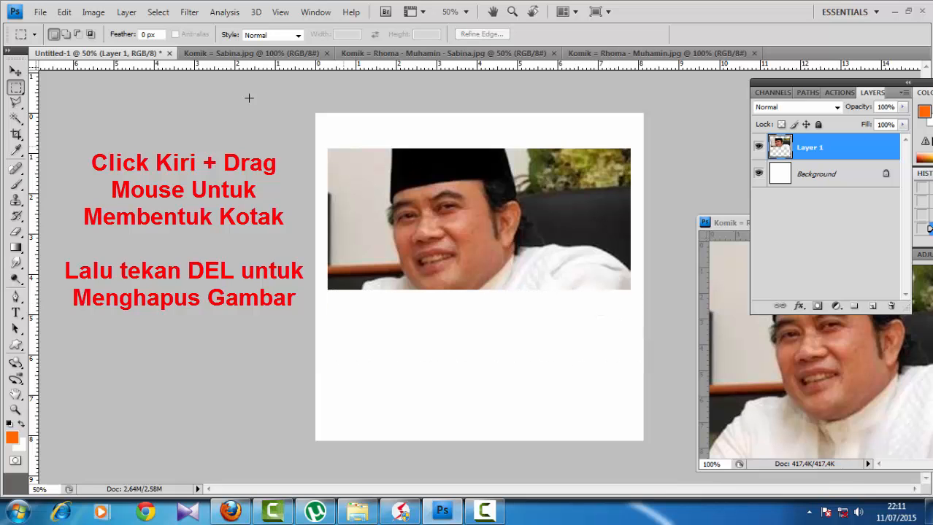
Step: Check the sample comic and move the Rhoma photo up to just below the canvas's upper edge
{"action": "left_click", "coordinate": [370, 55]}
{"action": "left_click", "coordinate": [98, 53]}
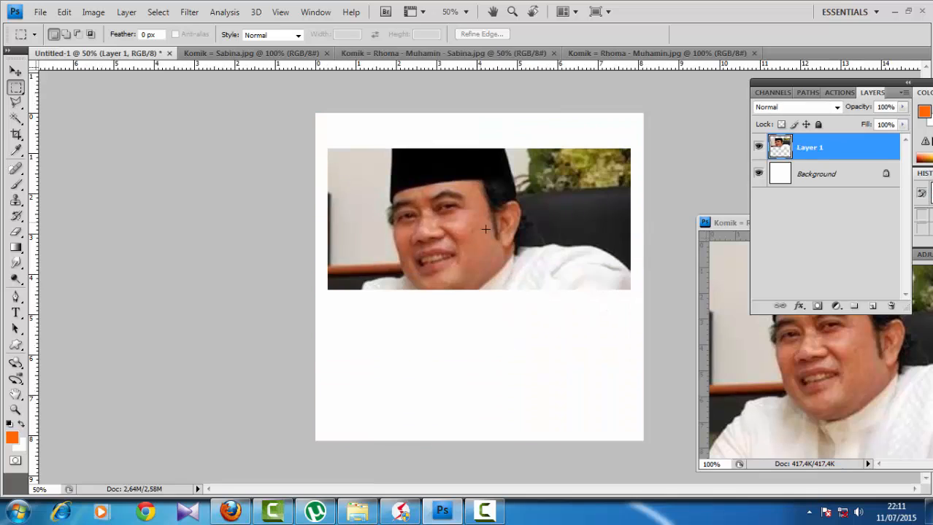
{"action": "left_click", "coordinate": [15, 71]}
{"action": "left_click_drag", "start_coordinate": [459, 222], "coordinate": [463, 204]}
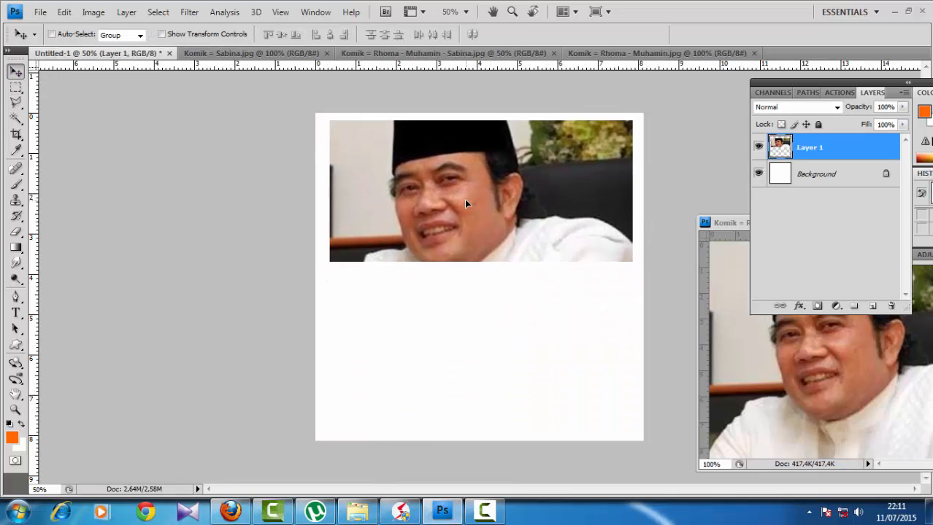
Step: Select a thin rectangular strip across the top of the Rhoma photo and delete it
{"action": "left_click", "coordinate": [15, 87]}
{"action": "mouse_move", "coordinate": [567, 131]}
{"action": "left_mouse_down"}
{"action": "mouse_move", "coordinate": [666, 131]}
{"action": "mouse_move", "coordinate": [645, 135]}
{"action": "left_mouse_up"}
{"action": "key", "text": "Delete"}
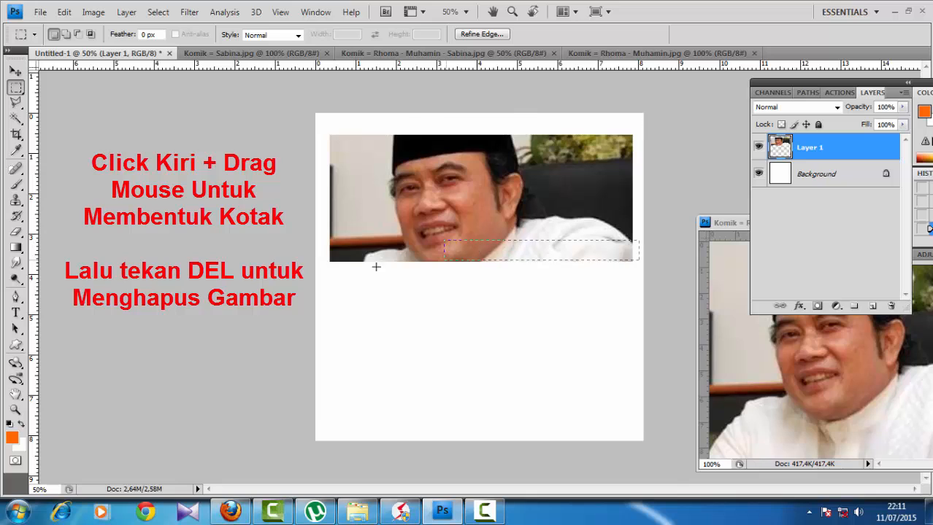
Step: Delete a thin strip across the bottom of the Rhoma photo and move the trimmed photo up near the canvas's upper edge
{"action": "left_click_drag", "start_coordinate": [375, 264], "coordinate": [643, 256]}
{"action": "left_click_drag", "start_coordinate": [576, 258], "coordinate": [313, 273]}
{"action": "key", "text": "Delete"}
{"action": "left_click", "coordinate": [16, 70]}
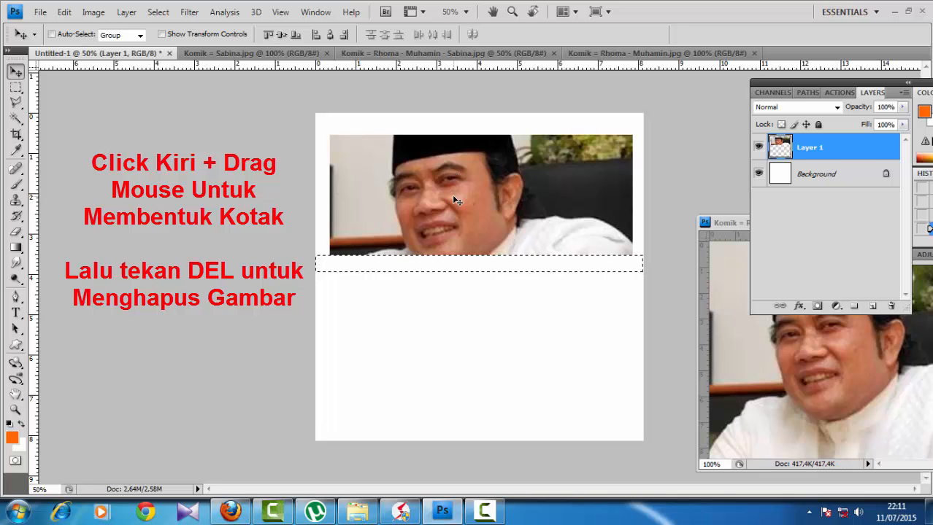
{"action": "key", "text": "ctrl+d"}
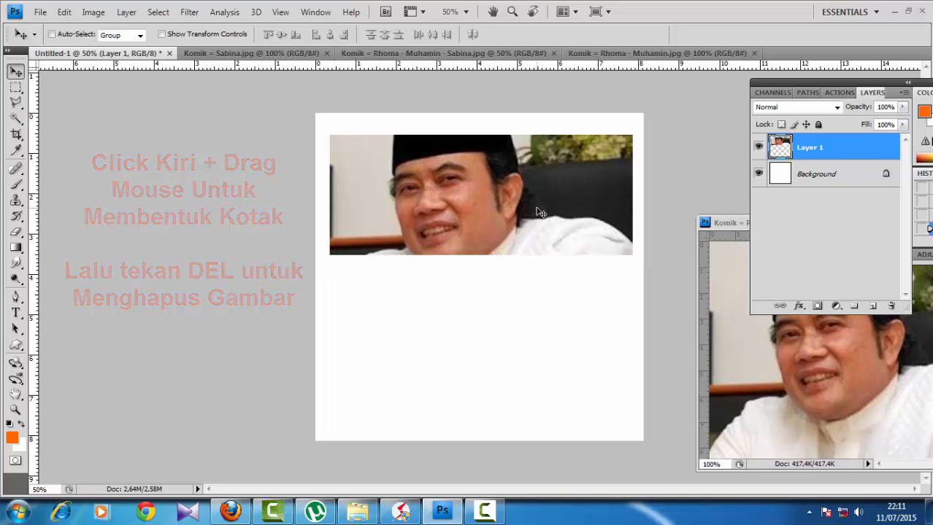
{"action": "left_click_drag", "start_coordinate": [539, 213], "coordinate": [535, 197]}
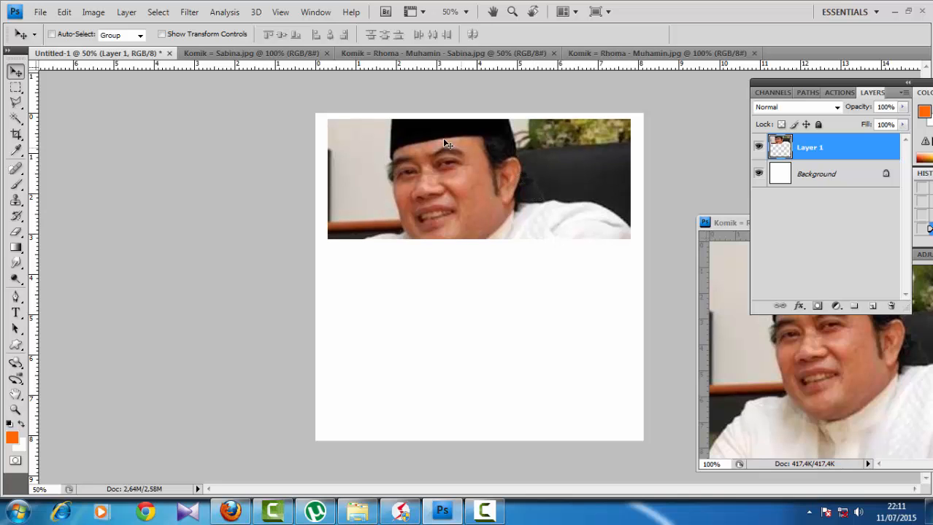
Step: Float the Komik = Sabina.jpg document, copy its photo onto the comic canvas, and dock the document again
{"action": "left_click", "coordinate": [256, 55]}
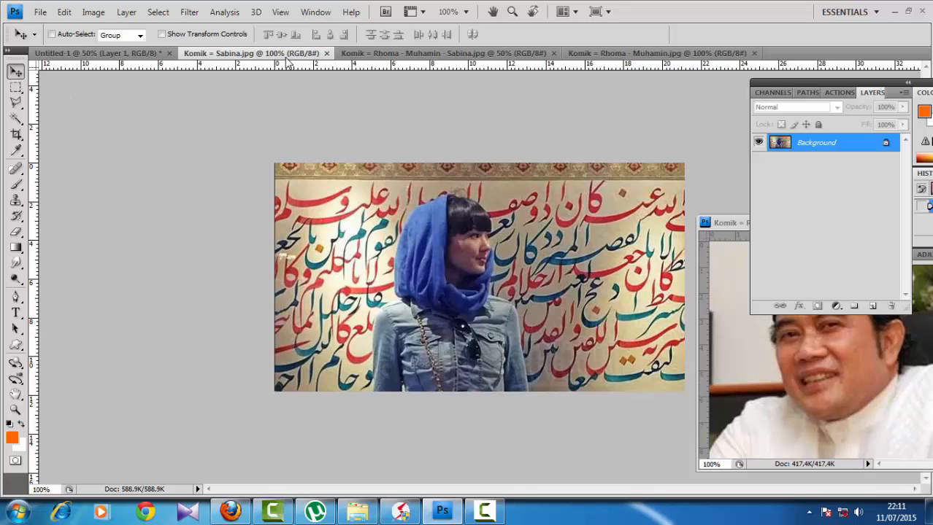
{"action": "left_click_drag", "start_coordinate": [288, 63], "coordinate": [285, 126]}
{"action": "left_click_drag", "start_coordinate": [232, 259], "coordinate": [521, 283]}
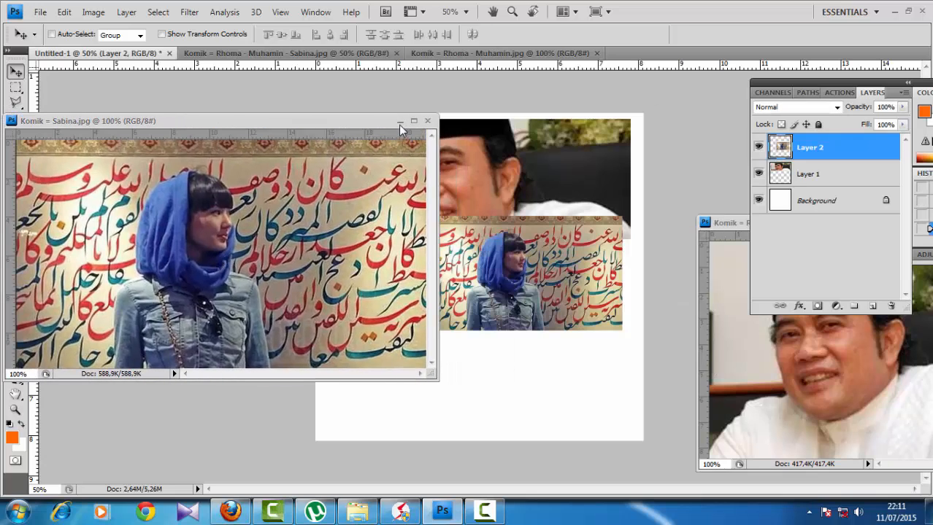
{"action": "left_click_drag", "start_coordinate": [346, 119], "coordinate": [638, 75]}
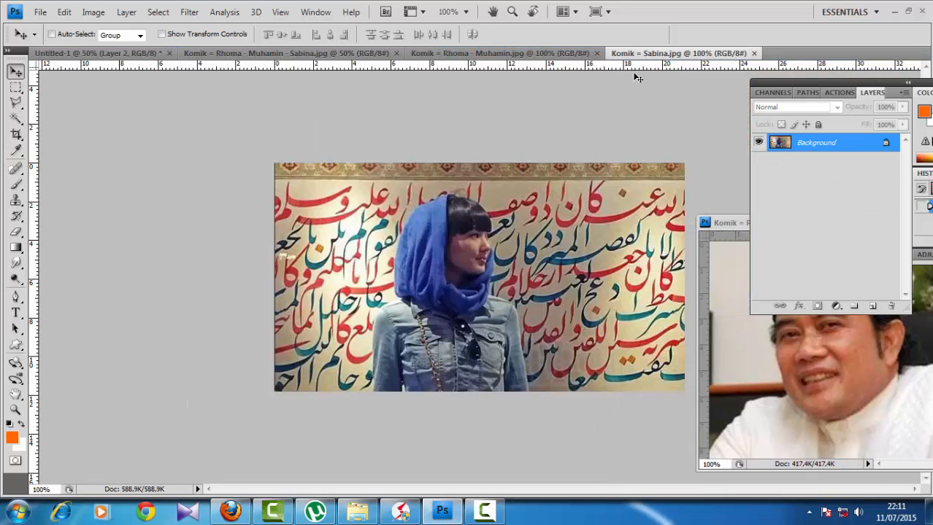
{"action": "left_click", "coordinate": [125, 53]}
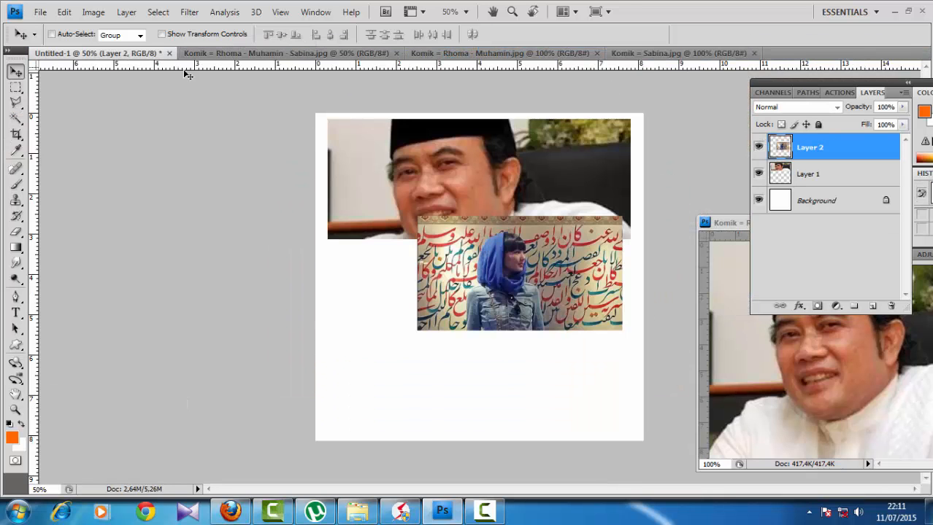
Step: Place the Sabina photo directly beneath the Rhoma photo and enlarge it proportionally to about 149% with Free Transform
{"action": "left_click_drag", "start_coordinate": [568, 271], "coordinate": [480, 293]}
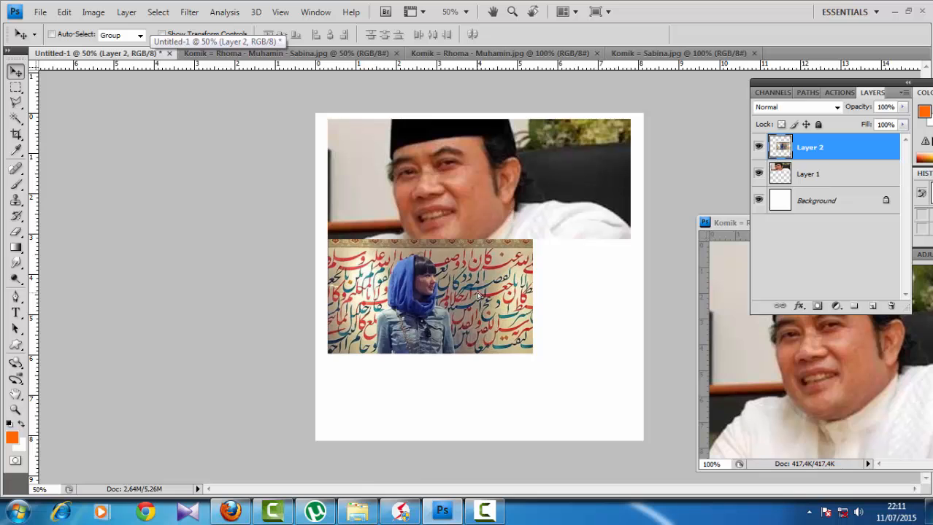
{"action": "key", "text": "ctrl+t"}
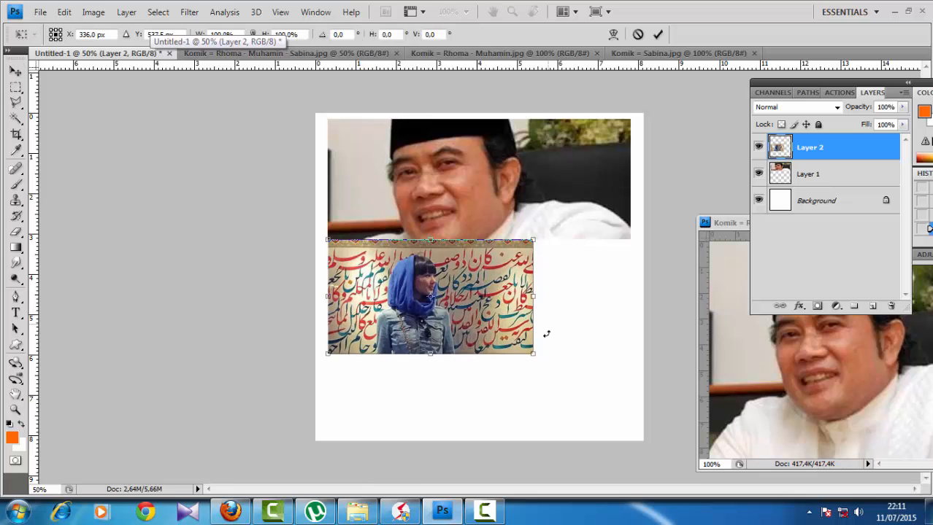
{"action": "left_click_drag", "start_coordinate": [537, 358], "coordinate": [645, 401]}
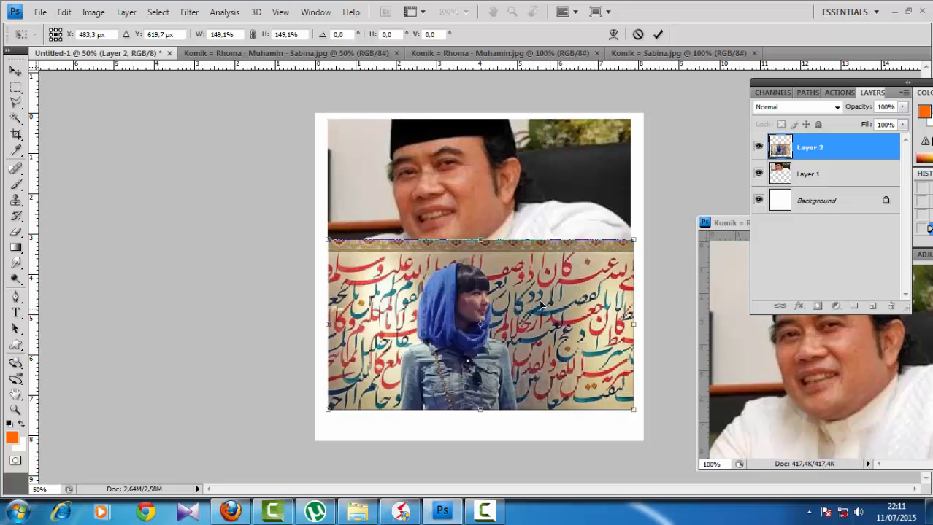
{"action": "left_click", "coordinate": [658, 35]}
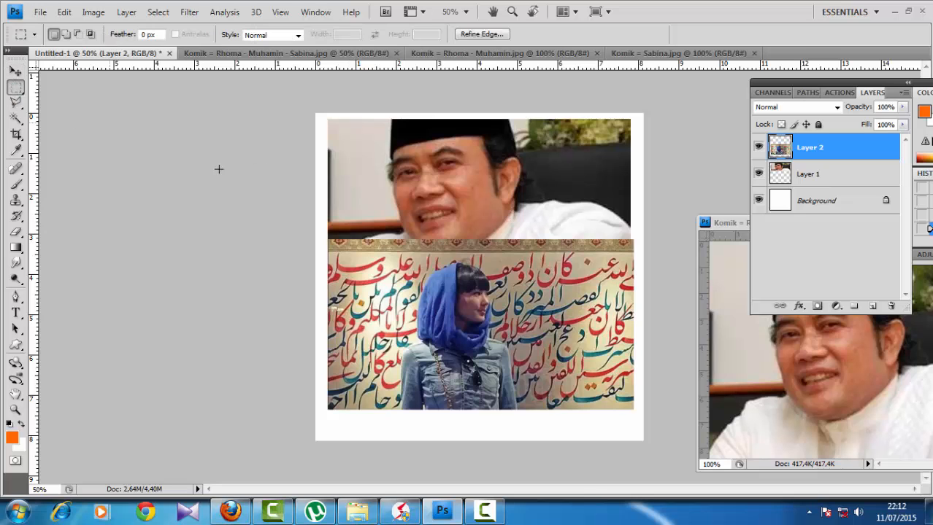
Step: Select a rectangular strip across the top of the Sabina photo, down to the top of her head, and delete it
{"action": "left_click", "coordinate": [16, 86]}
{"action": "left_click_drag", "start_coordinate": [323, 238], "coordinate": [662, 272]}
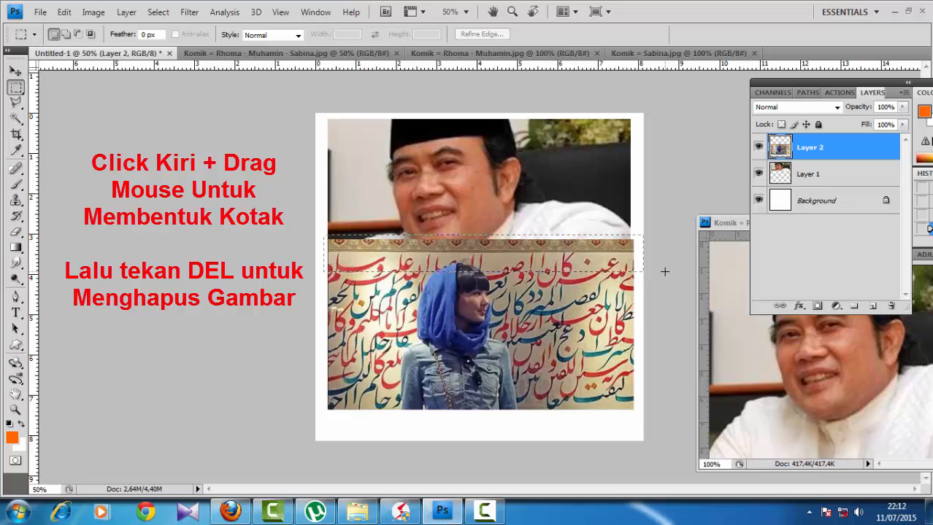
{"action": "key", "text": "Delete"}
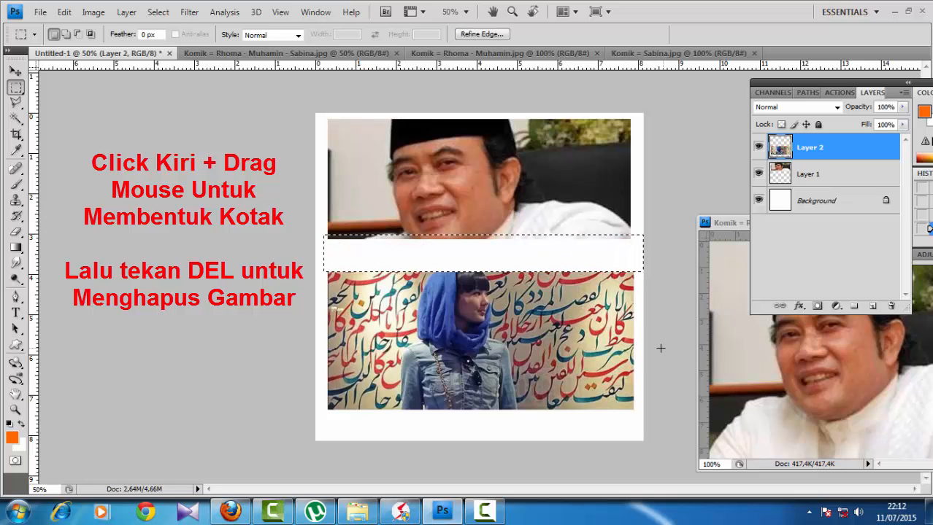
Step: Delete the Sabina photo below her neck and move the remaining strip up, leaving a narrow gap beneath the Rhoma photo
{"action": "left_click_drag", "start_coordinate": [304, 385], "coordinate": [249, 427]}
{"action": "key", "text": "Delete"}
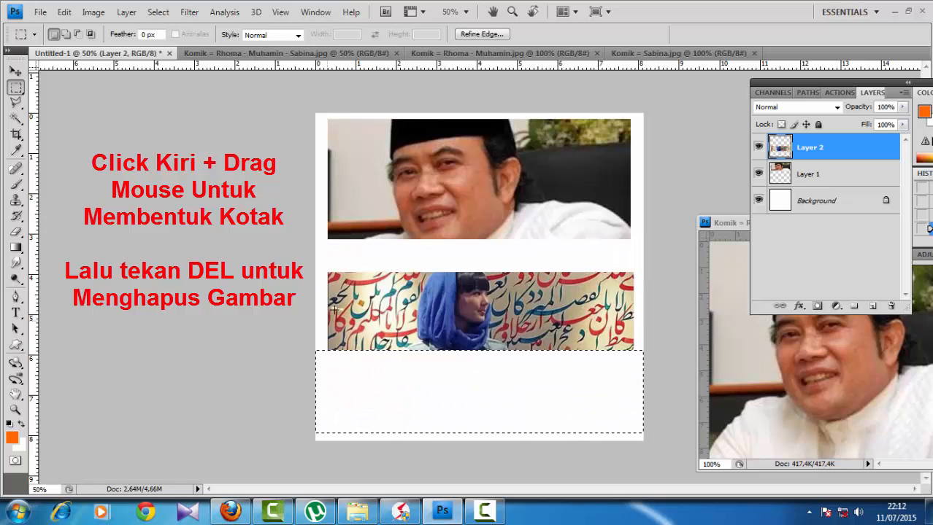
{"action": "left_click", "coordinate": [377, 263]}
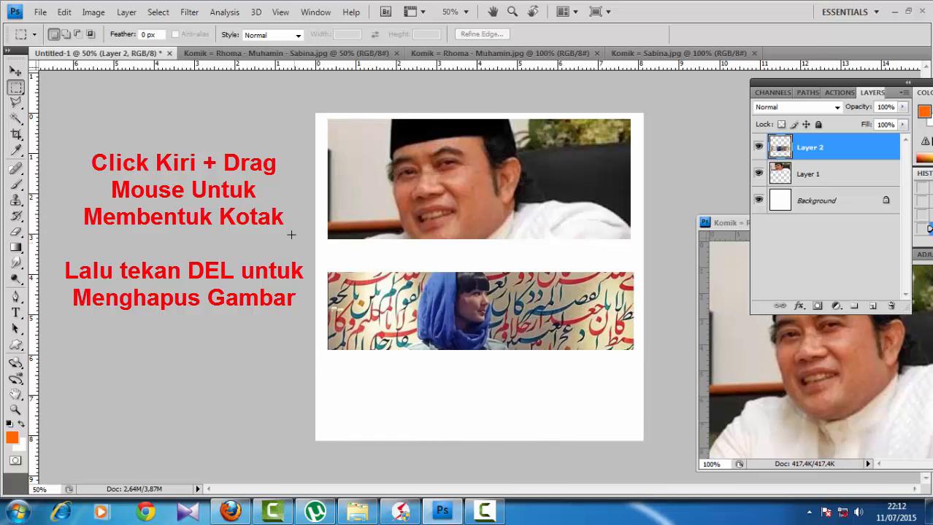
{"action": "left_click", "coordinate": [15, 71]}
{"action": "left_click_drag", "start_coordinate": [487, 327], "coordinate": [488, 300]}
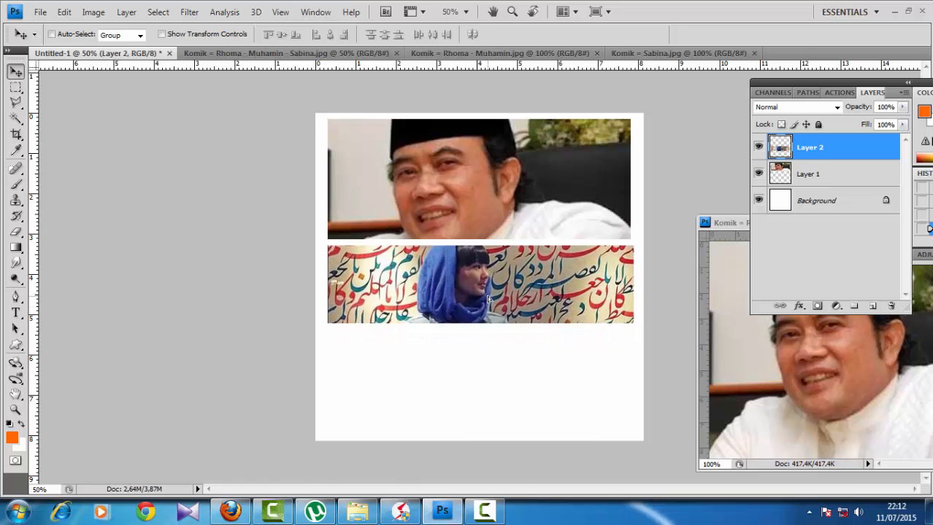
Step: Float the Komik = Rhoma - Muhamin.jpg document in its own window and copy its photo onto the lower part of the comic canvas
{"action": "left_click", "coordinate": [341, 56]}
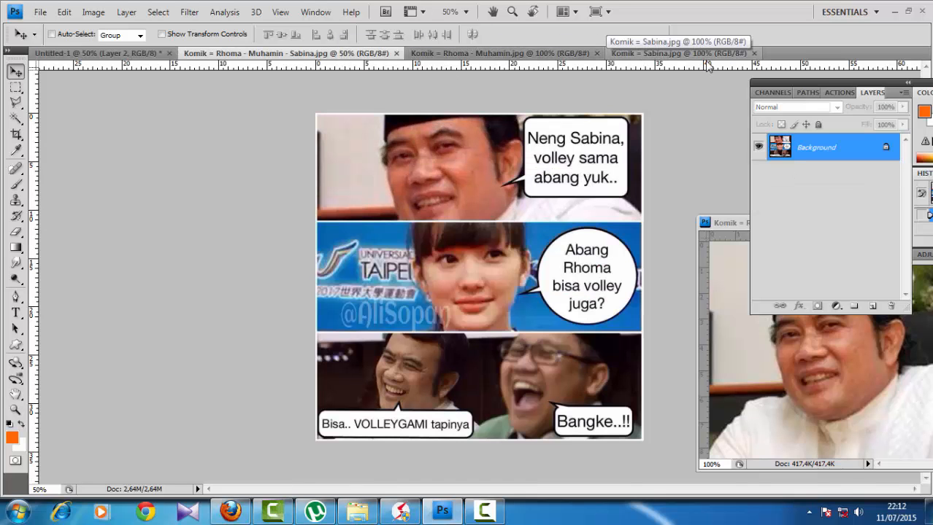
{"action": "left_click", "coordinate": [522, 58]}
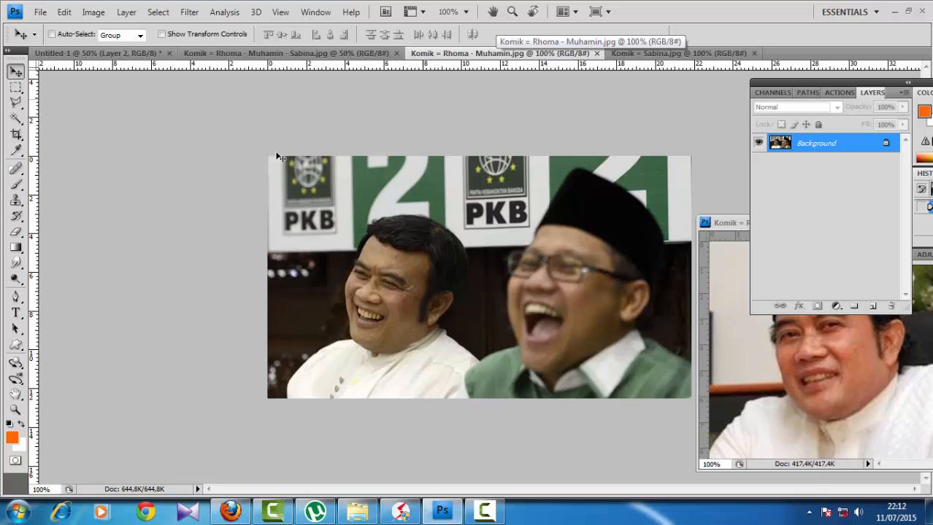
{"action": "left_click_drag", "start_coordinate": [500, 59], "coordinate": [573, 130]}
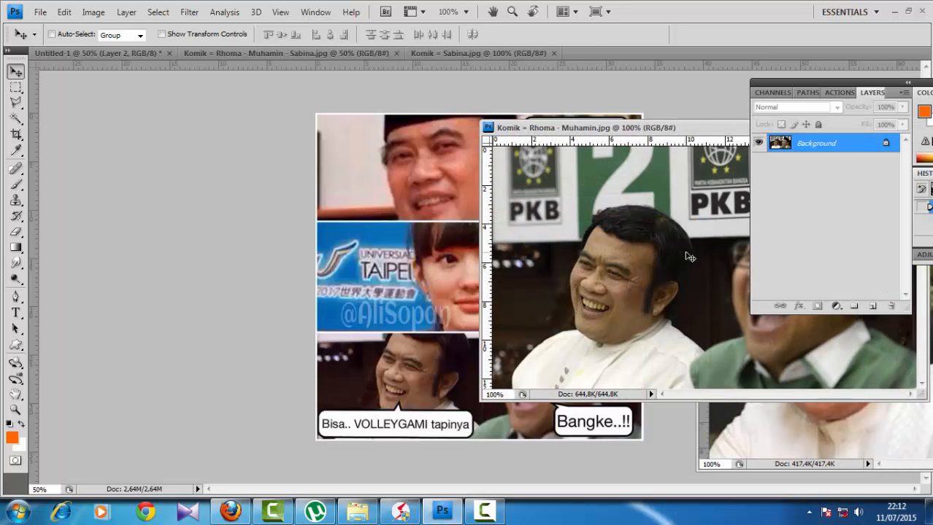
{"action": "left_click_drag", "start_coordinate": [686, 252], "coordinate": [593, 258]}
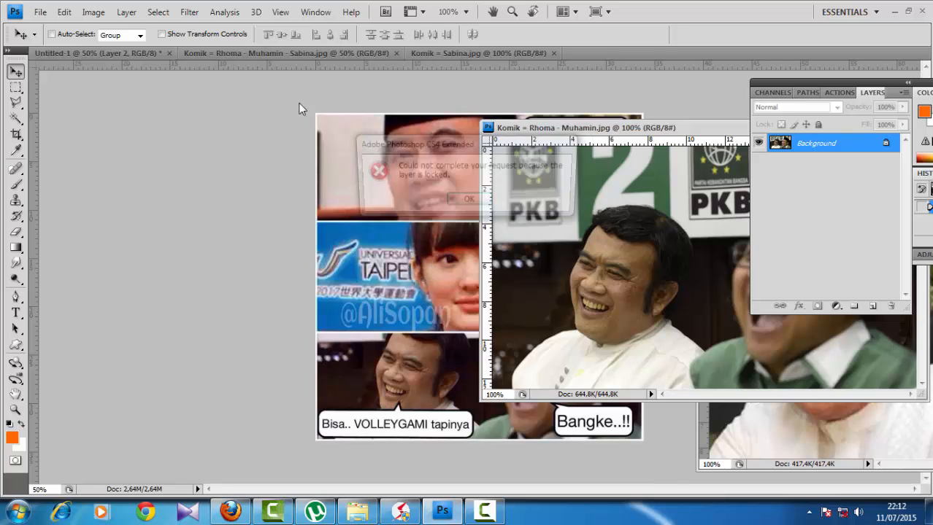
{"action": "left_click", "coordinate": [470, 202]}
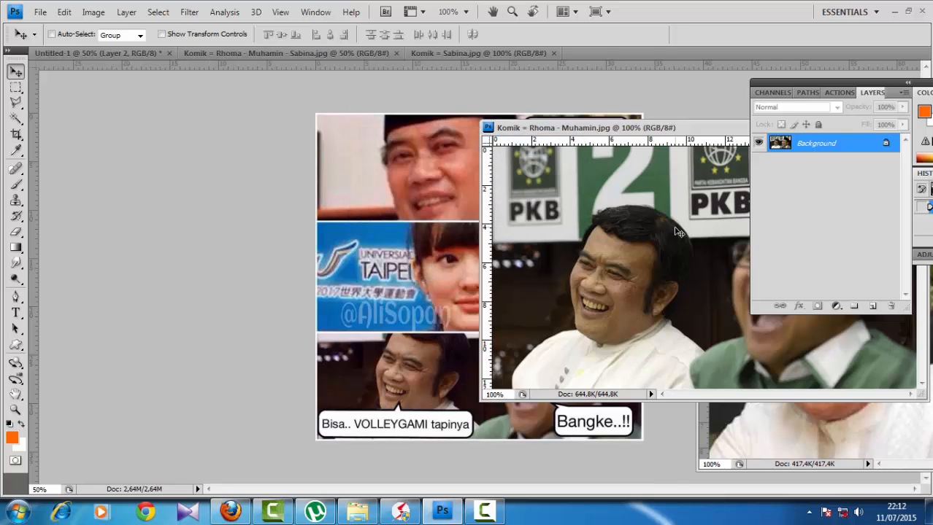
{"action": "left_click", "coordinate": [123, 53]}
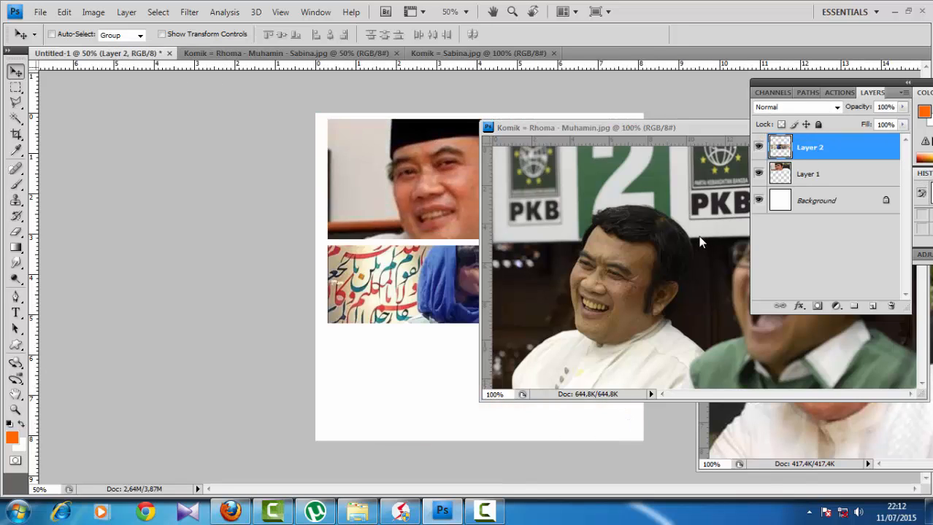
{"action": "left_click_drag", "start_coordinate": [701, 148], "coordinate": [435, 365]}
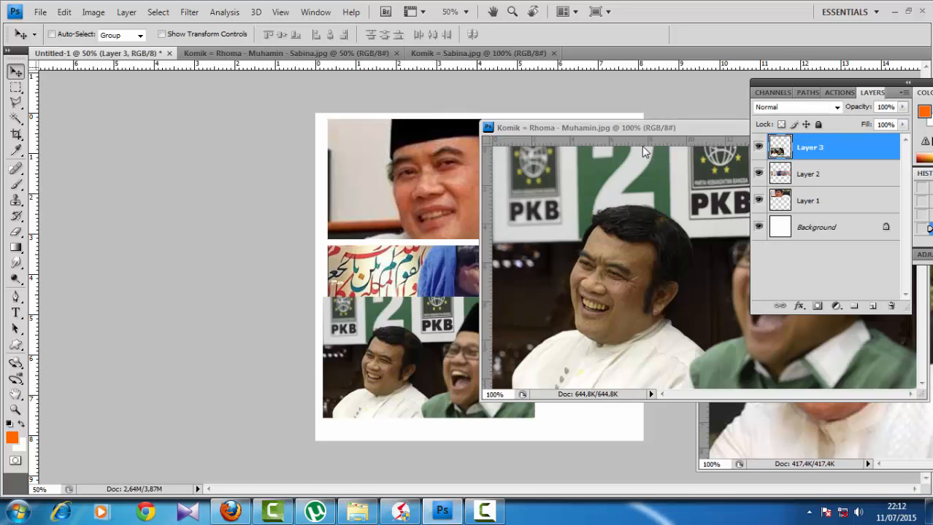
Step: Compare the comic with the sample and minimize the floating Komik = Rhoma - Muhamin.jpg window to uncover the canvas
{"action": "left_click_drag", "start_coordinate": [673, 129], "coordinate": [351, 131]}
{"action": "left_click_drag", "start_coordinate": [441, 129], "coordinate": [794, 63]}
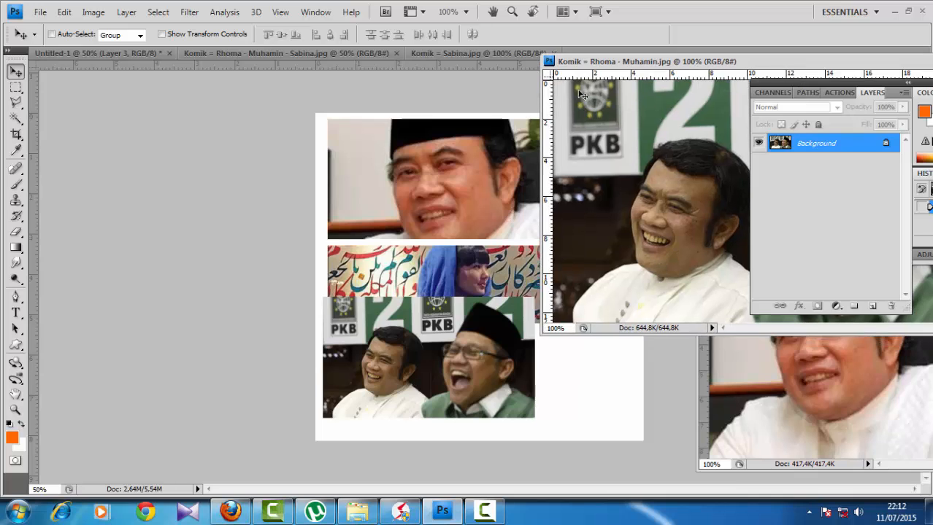
{"action": "left_click", "coordinate": [281, 53]}
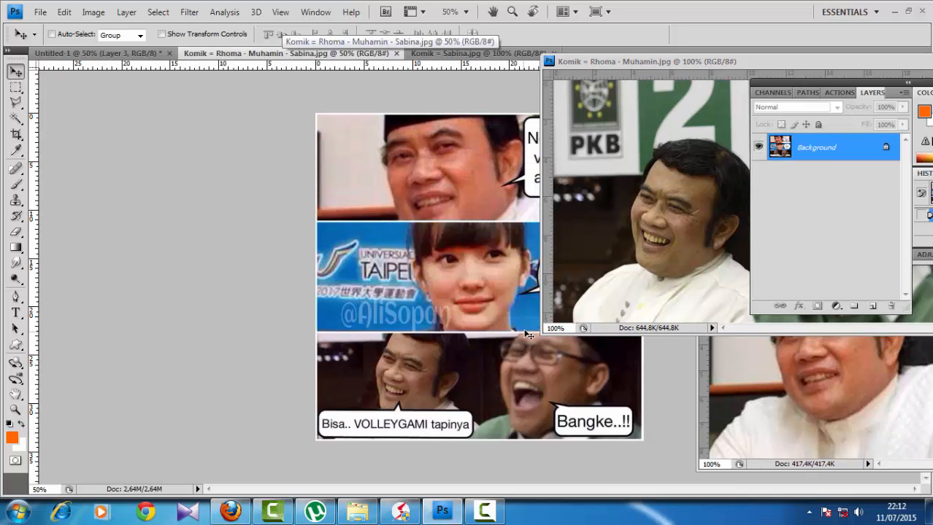
{"action": "left_click", "coordinate": [123, 53]}
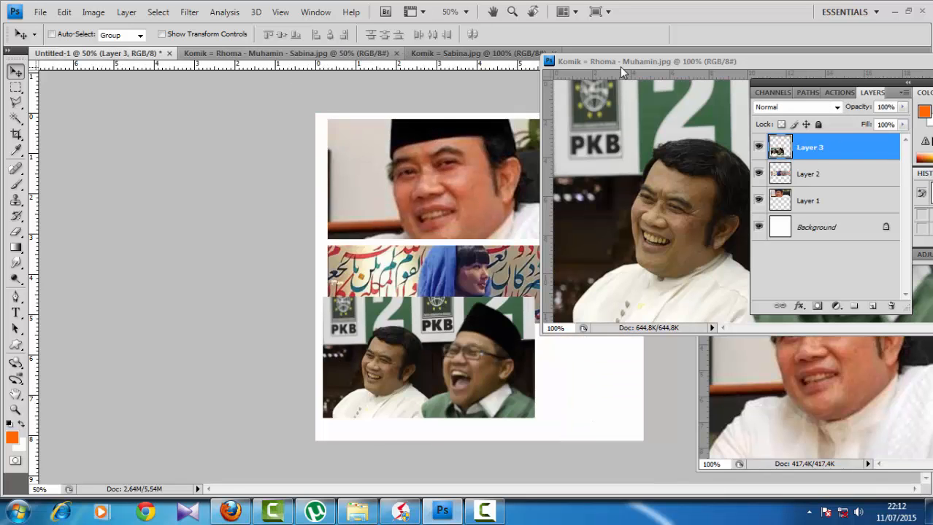
{"action": "left_click_drag", "start_coordinate": [623, 61], "coordinate": [462, 131]}
{"action": "left_click_drag", "start_coordinate": [666, 142], "coordinate": [562, 142]}
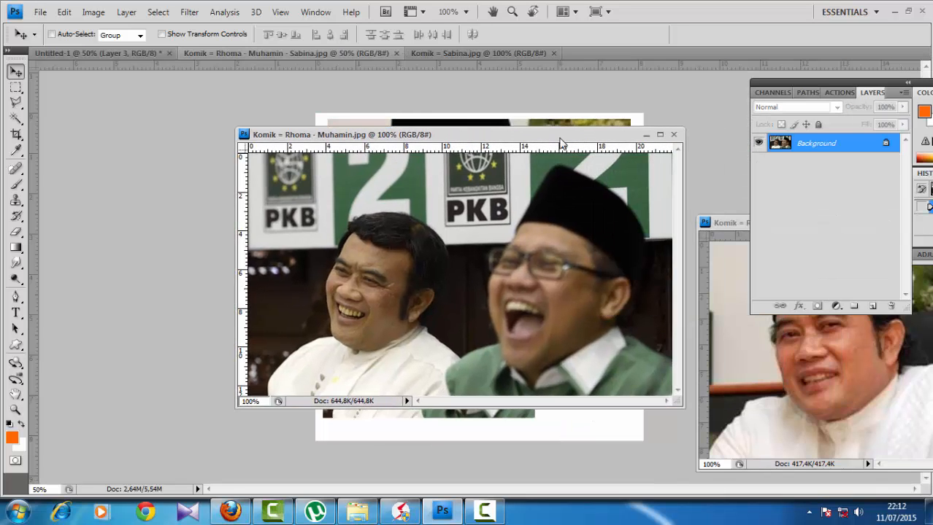
{"action": "left_click", "coordinate": [645, 135]}
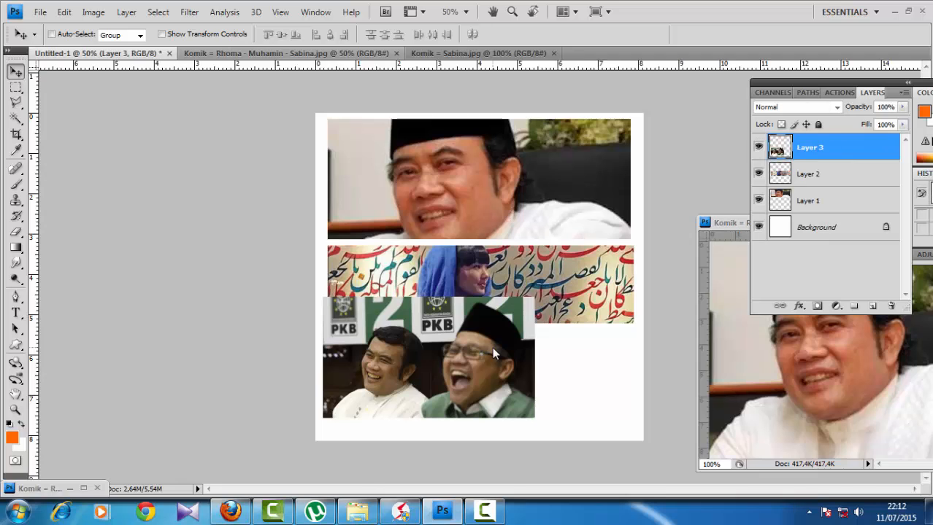
Step: Enlarge the Rhoma and Muhamin photo proportionally to about 147% and move it down to the canvas's lower edge
{"action": "key", "text": "ctrl+t"}
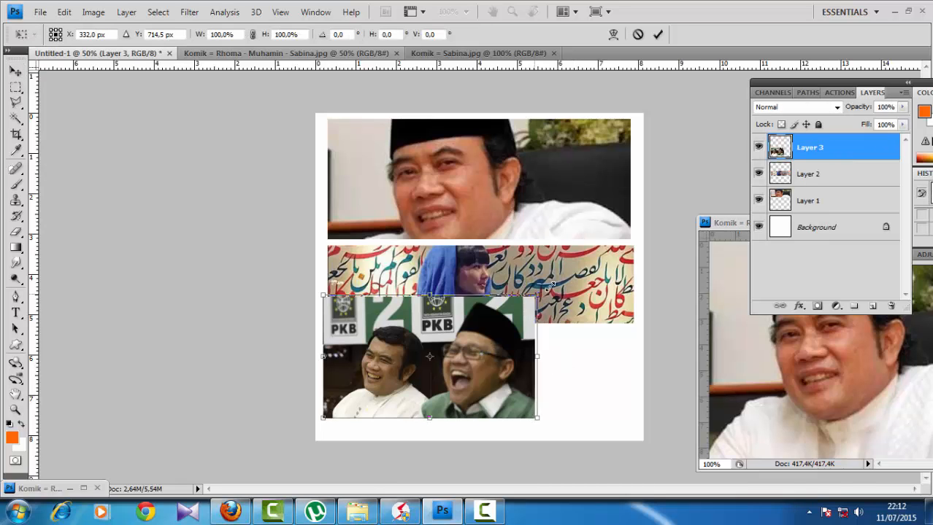
{"action": "left_click_drag", "start_coordinate": [552, 283], "coordinate": [640, 257]}
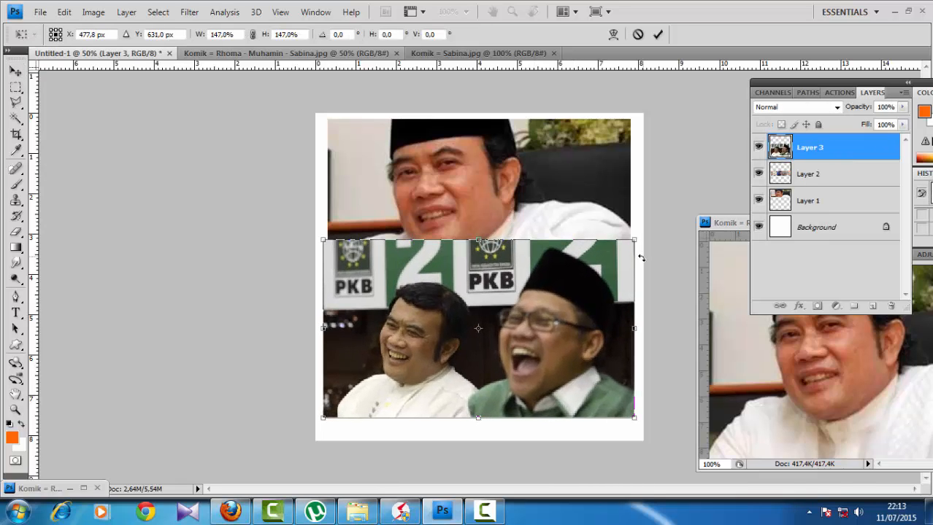
{"action": "left_click", "coordinate": [658, 35]}
{"action": "left_click_drag", "start_coordinate": [509, 331], "coordinate": [509, 381]}
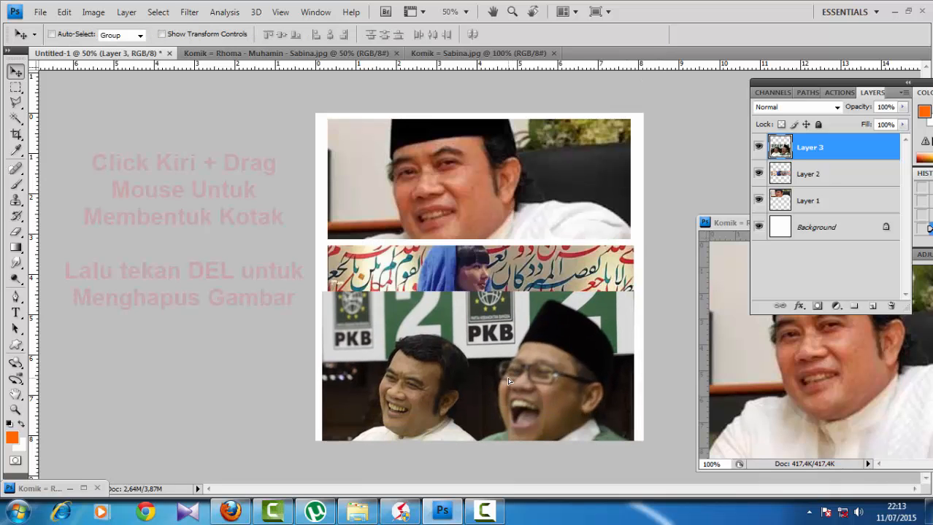
Step: Delete the upper part of the Rhoma and Muhamin photo, cutting away the large PKB logos above their heads
{"action": "left_click", "coordinate": [15, 87]}
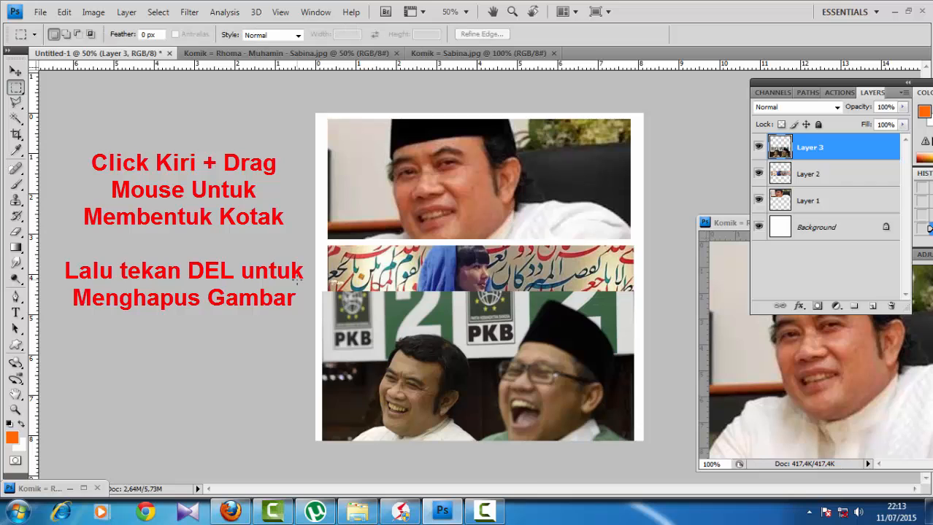
{"action": "left_click_drag", "start_coordinate": [670, 355], "coordinate": [683, 342]}
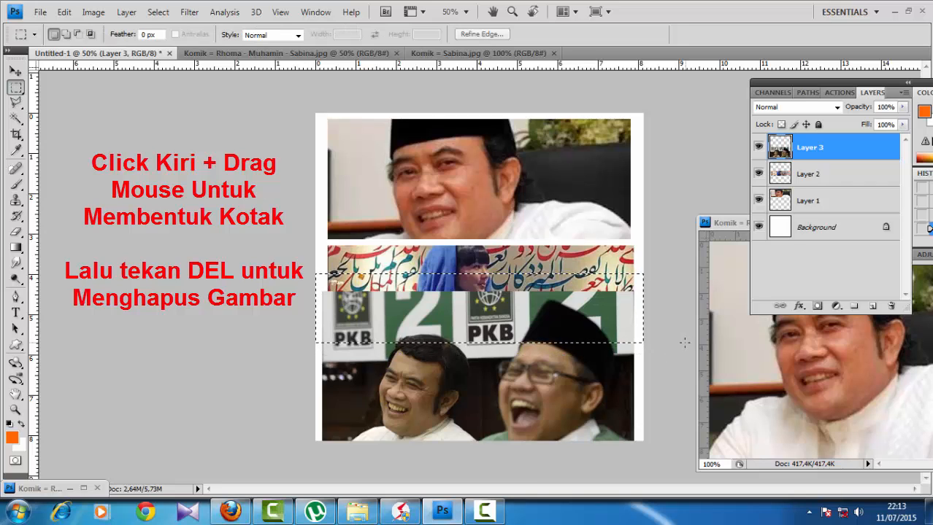
{"action": "key", "text": "Delete"}
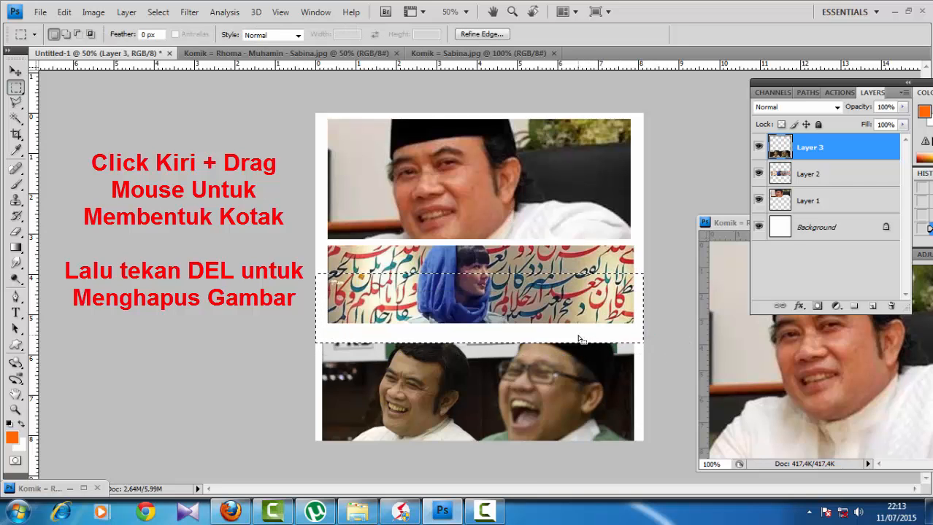
{"action": "left_click", "coordinate": [519, 395]}
{"action": "key", "text": "v"}
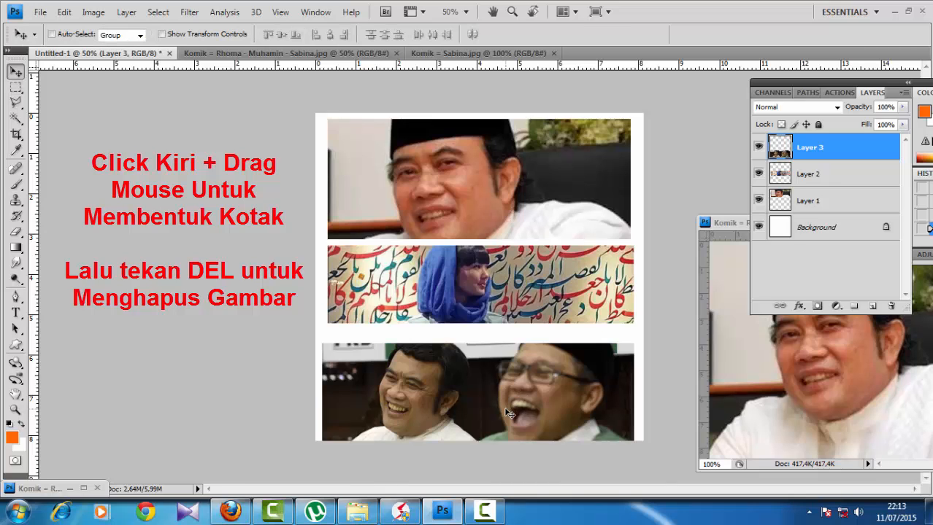
Step: Move the Rhoma and Muhamin photo up and delete its lower part below the shoulders
{"action": "left_click_drag", "start_coordinate": [511, 427], "coordinate": [508, 369]}
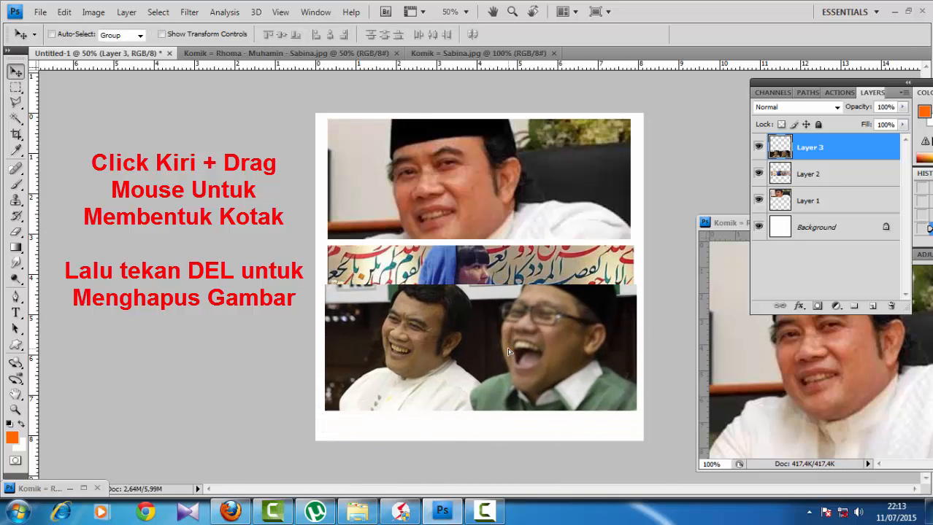
{"action": "left_click", "coordinate": [15, 87]}
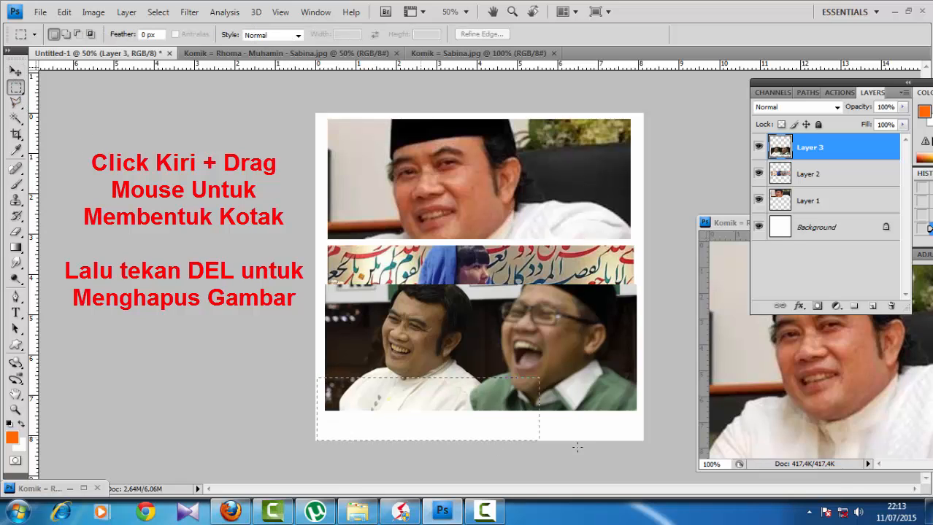
{"action": "left_click_drag", "start_coordinate": [577, 447], "coordinate": [635, 437]}
{"action": "key", "text": "Delete"}
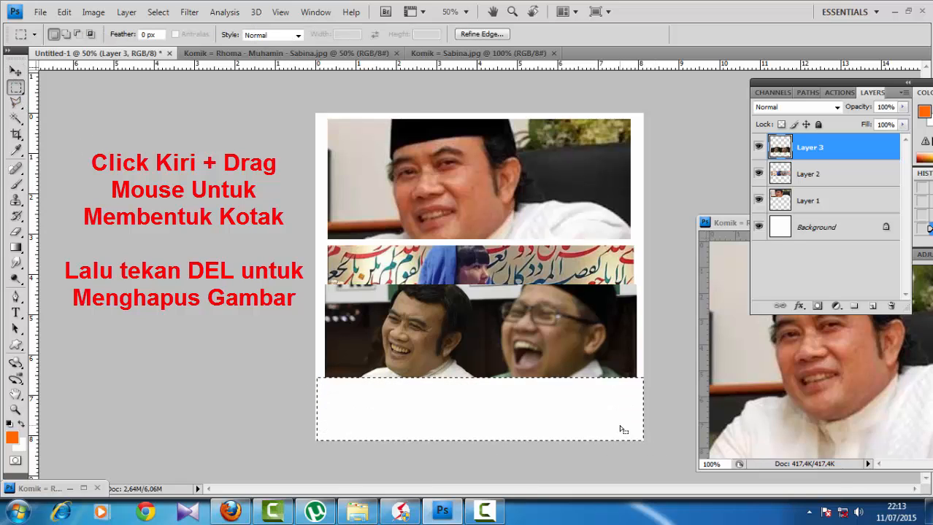
{"action": "left_click", "coordinate": [567, 408]}
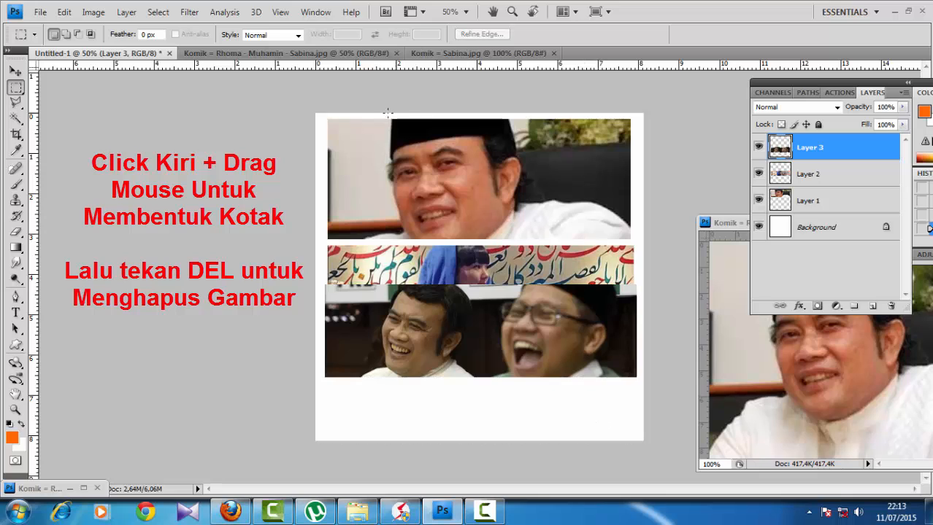
Step: Move the trimmed Rhoma and Muhamin strip down so it sits just beneath the Sabina strip with a narrow gap
{"action": "left_click", "coordinate": [15, 70]}
{"action": "left_click_drag", "start_coordinate": [482, 362], "coordinate": [481, 396]}
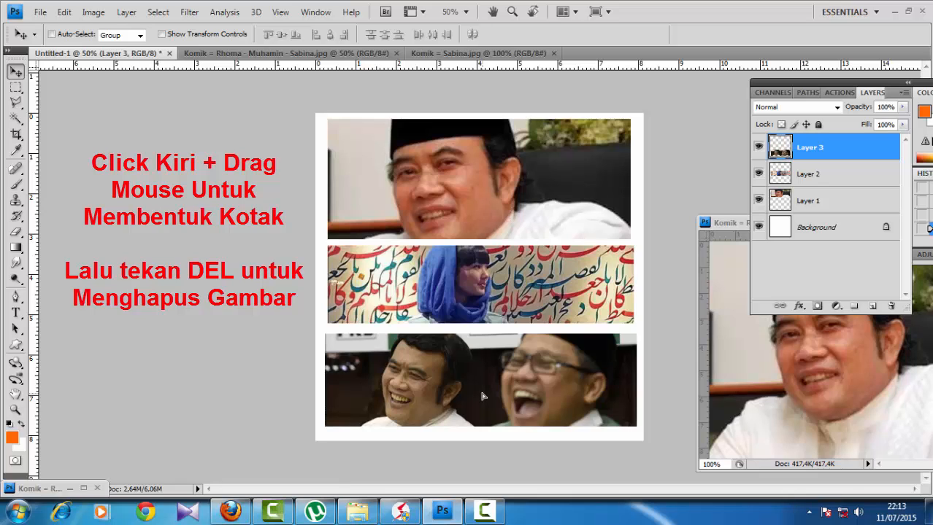
{"action": "left_click_drag", "start_coordinate": [486, 399], "coordinate": [482, 399]}
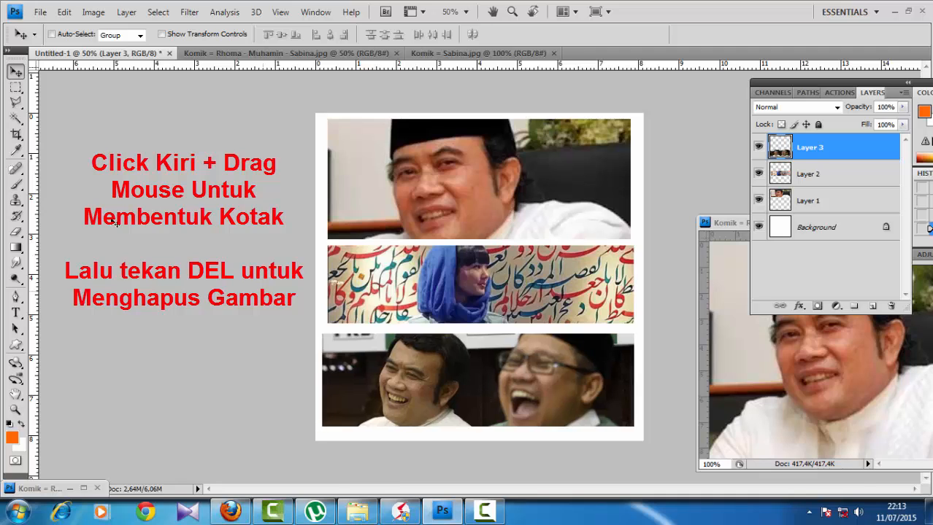
Step: Trim the left edge of the Rhoma and Muhamin strip flush with the two panels above it
{"action": "left_click", "coordinate": [15, 87]}
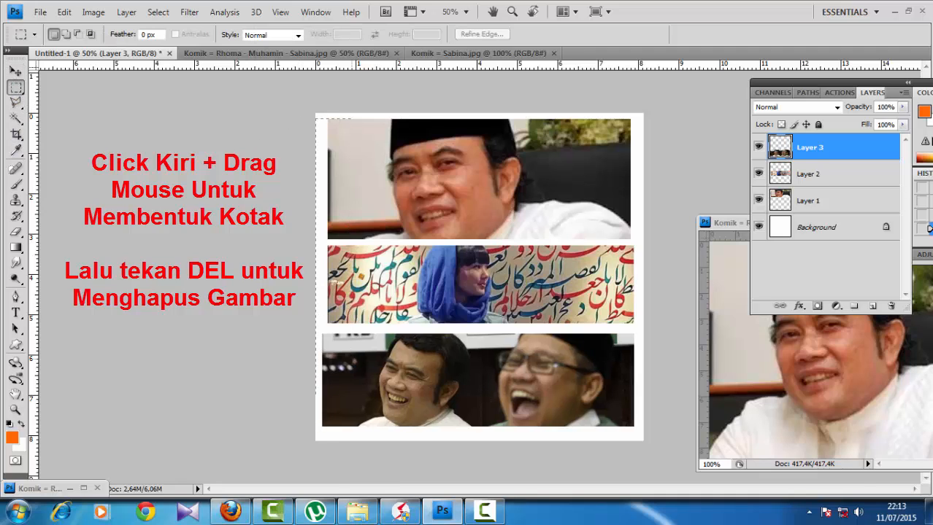
{"action": "left_click_drag", "start_coordinate": [350, 394], "coordinate": [327, 457]}
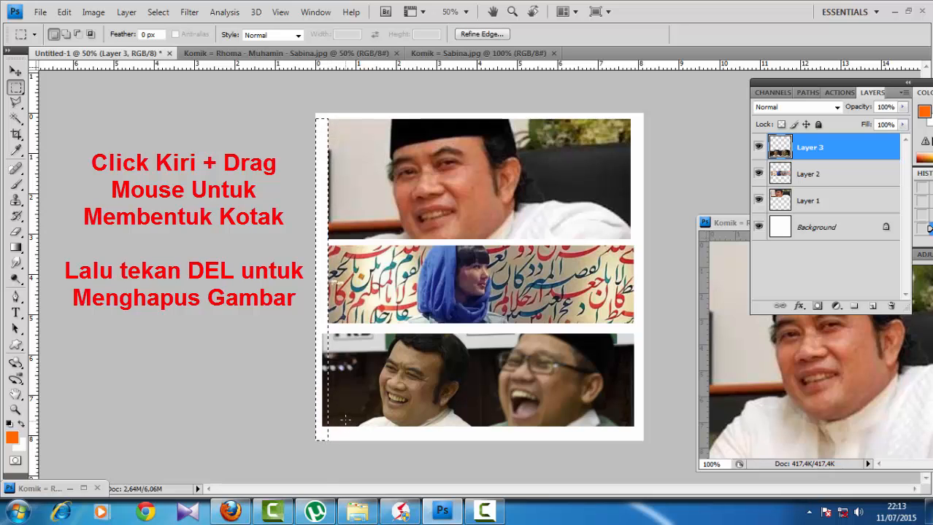
{"action": "key", "text": "Delete"}
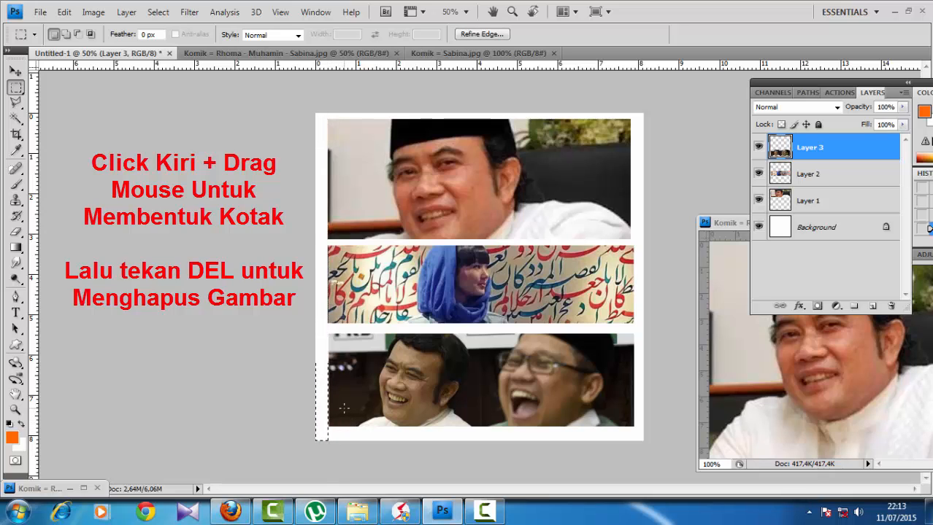
{"action": "left_click", "coordinate": [344, 409]}
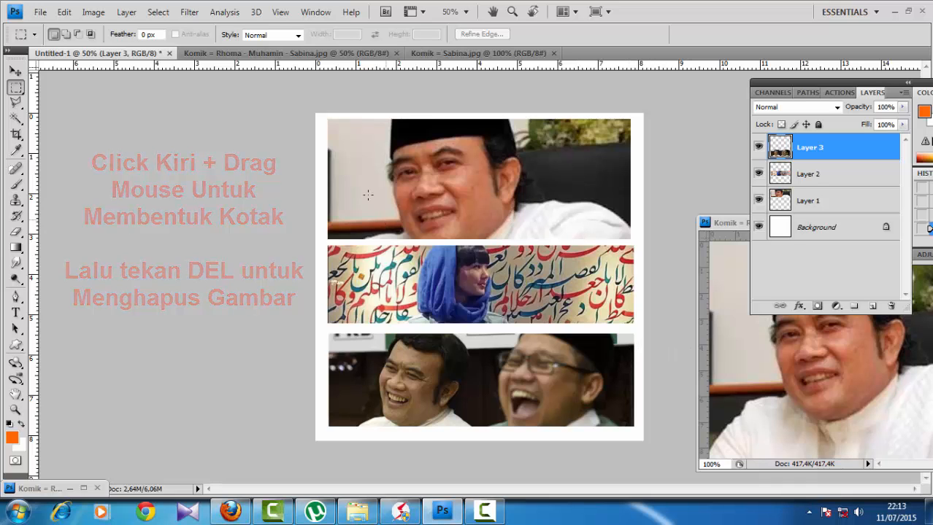
Step: Check the sample comic and draw an oval speech balloon with the Custom Shape tool beside Rhoma's face in the top panel
{"action": "left_click", "coordinate": [295, 54]}
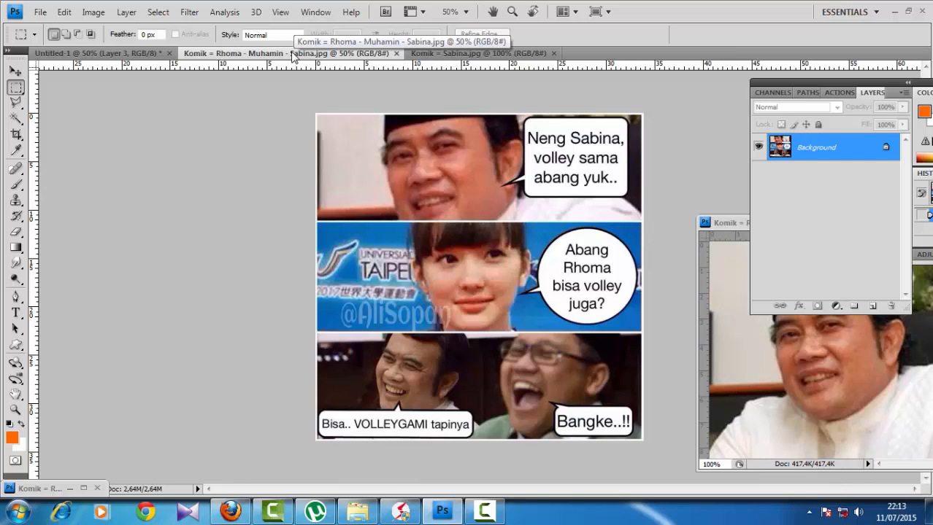
{"action": "left_click", "coordinate": [113, 55]}
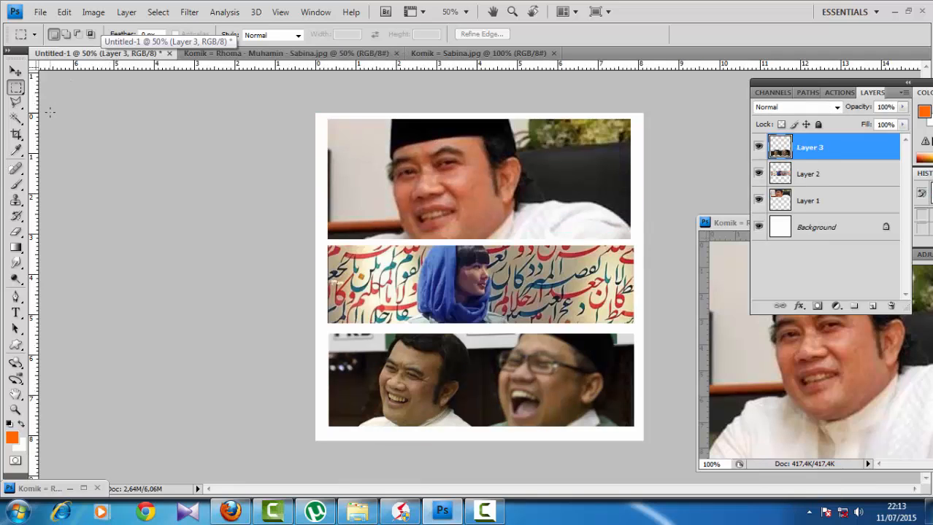
{"action": "left_click", "coordinate": [13, 350]}
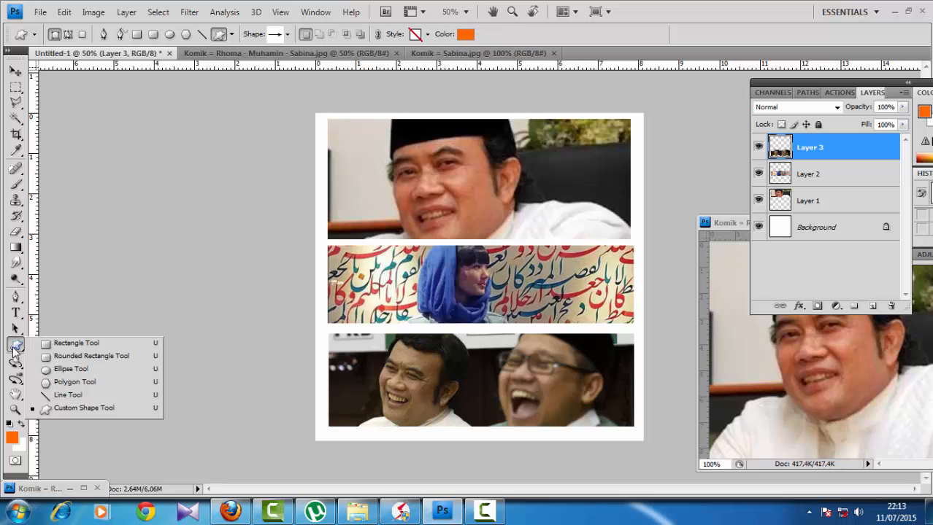
{"action": "left_click", "coordinate": [106, 410]}
{"action": "left_click", "coordinate": [288, 35]}
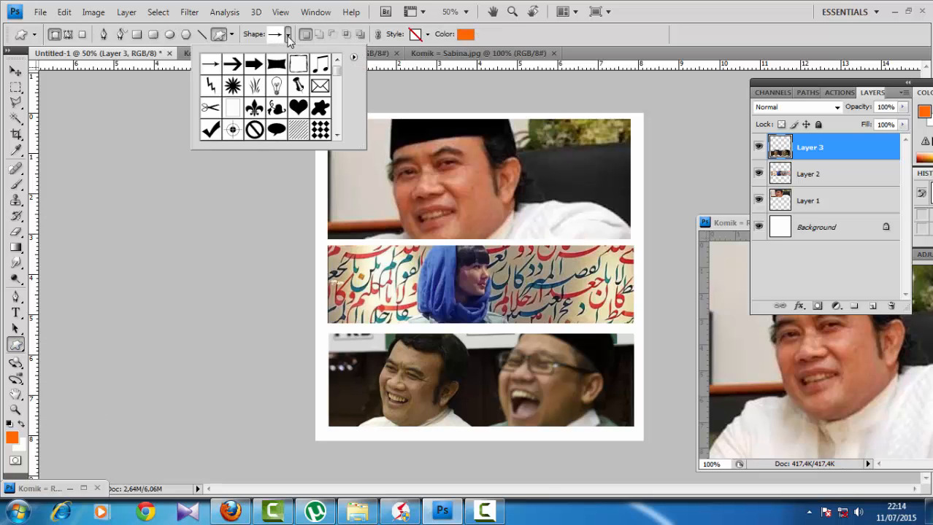
{"action": "left_click", "coordinate": [337, 136]}
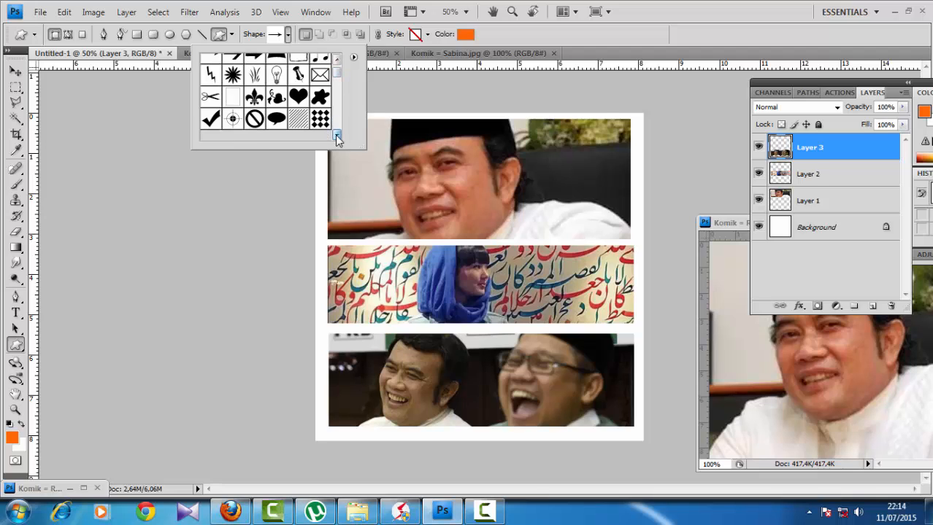
{"action": "left_click", "coordinate": [277, 98]}
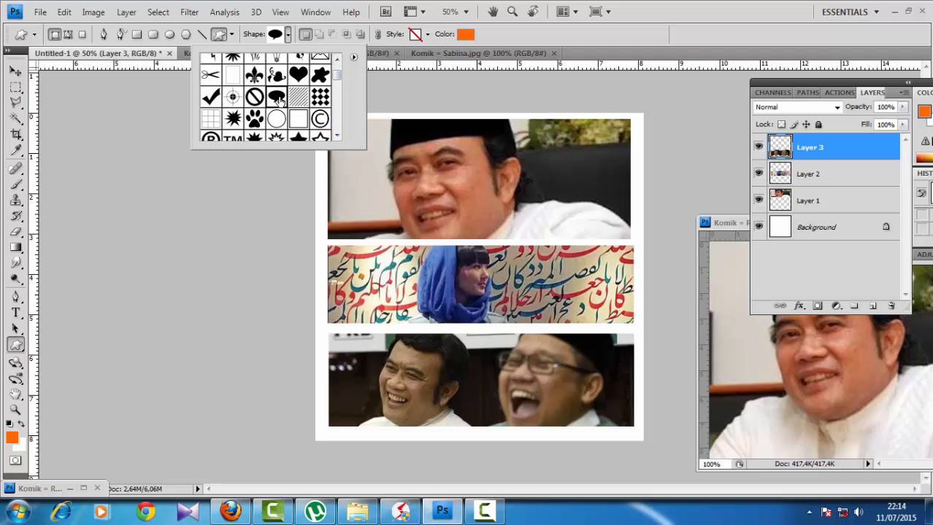
{"action": "left_click_drag", "start_coordinate": [527, 169], "coordinate": [627, 215]}
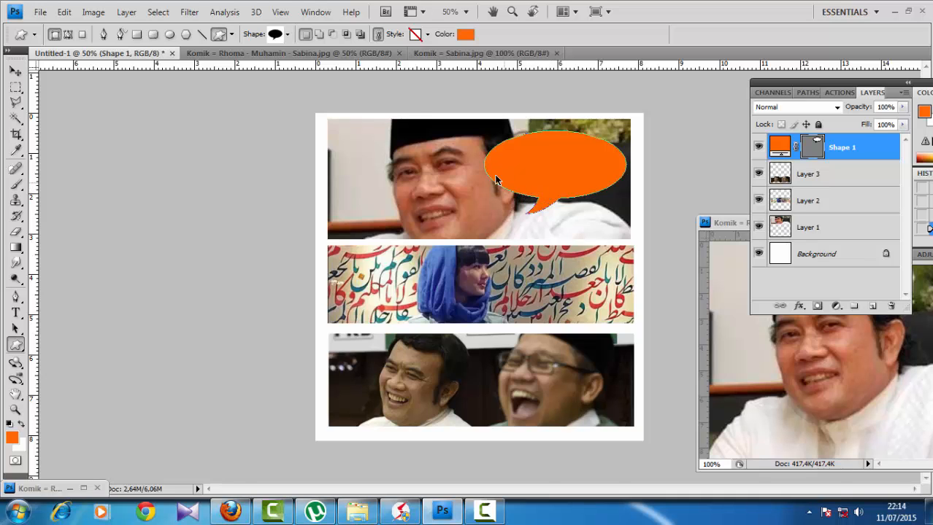
Step: Recolour the speech balloon white (#ffffff) and move it slightly up and left to the top panel's upper edge
{"action": "left_click", "coordinate": [465, 33]}
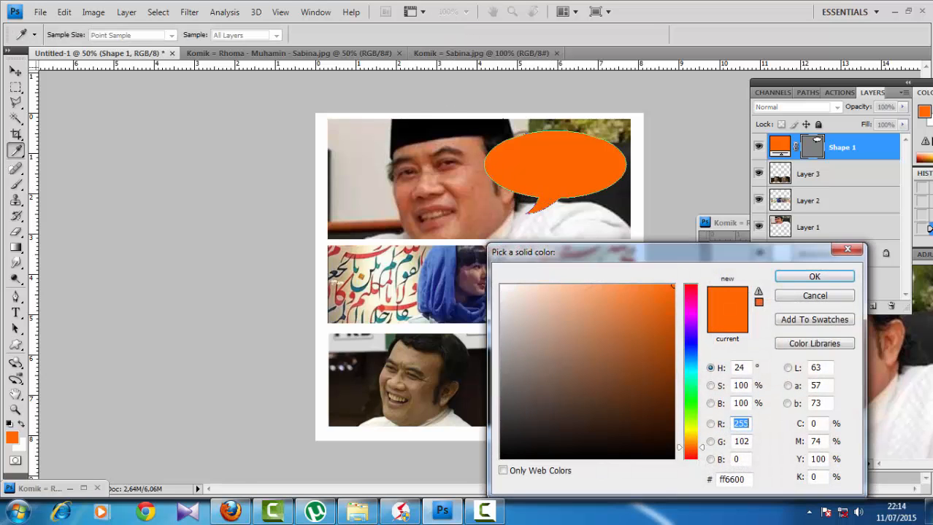
{"action": "left_click", "coordinate": [502, 286]}
{"action": "left_click", "coordinate": [758, 304]}
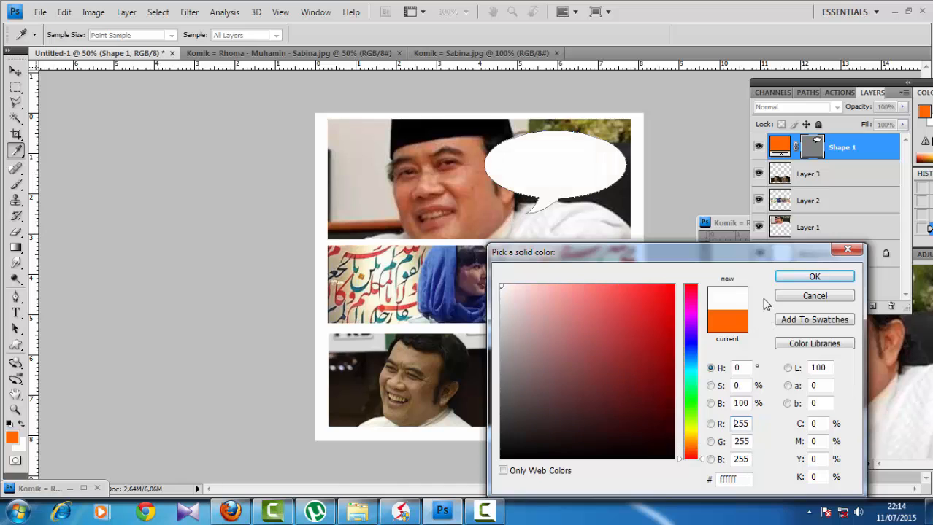
{"action": "left_click", "coordinate": [814, 276]}
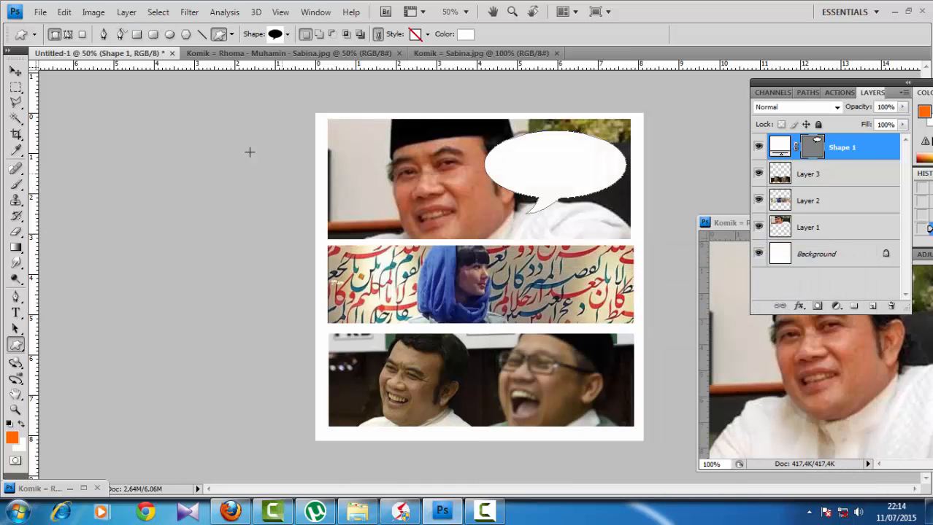
{"action": "left_click", "coordinate": [16, 71]}
{"action": "mouse_move", "coordinate": [563, 185]}
{"action": "left_mouse_down"}
{"action": "mouse_move", "coordinate": [544, 174]}
{"action": "mouse_move", "coordinate": [553, 174]}
{"action": "left_mouse_up"}
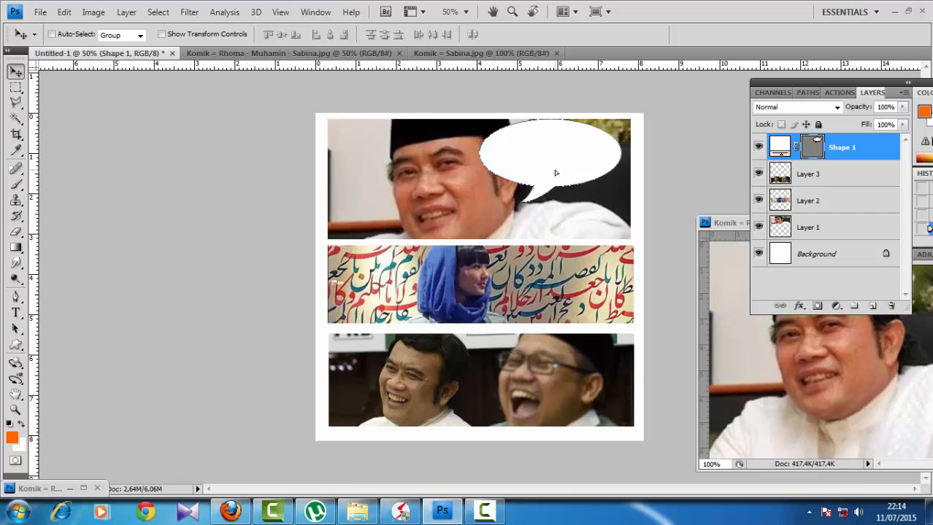
Step: Add a new empty layer above the balloon shape and load the balloon's outline as a selection
{"action": "left_click", "coordinate": [866, 181]}
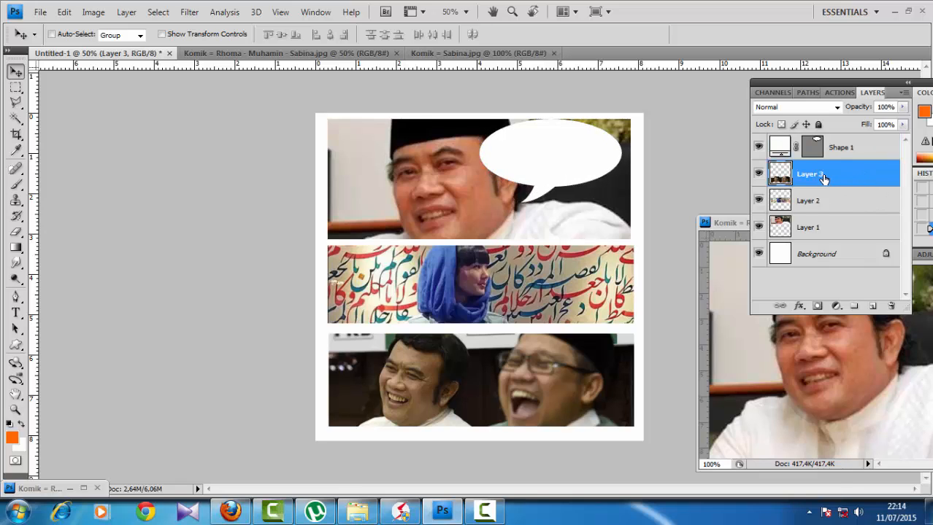
{"action": "left_click", "coordinate": [827, 150]}
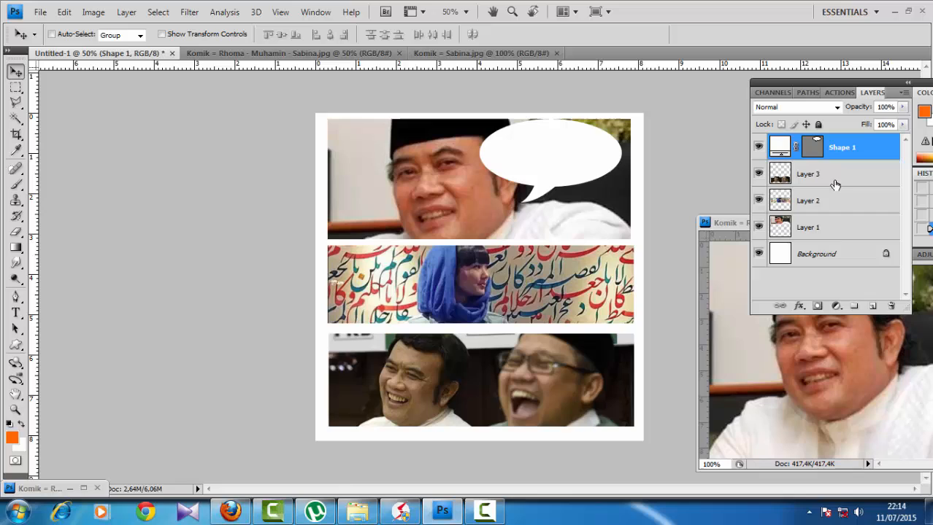
{"action": "left_click", "coordinate": [872, 307]}
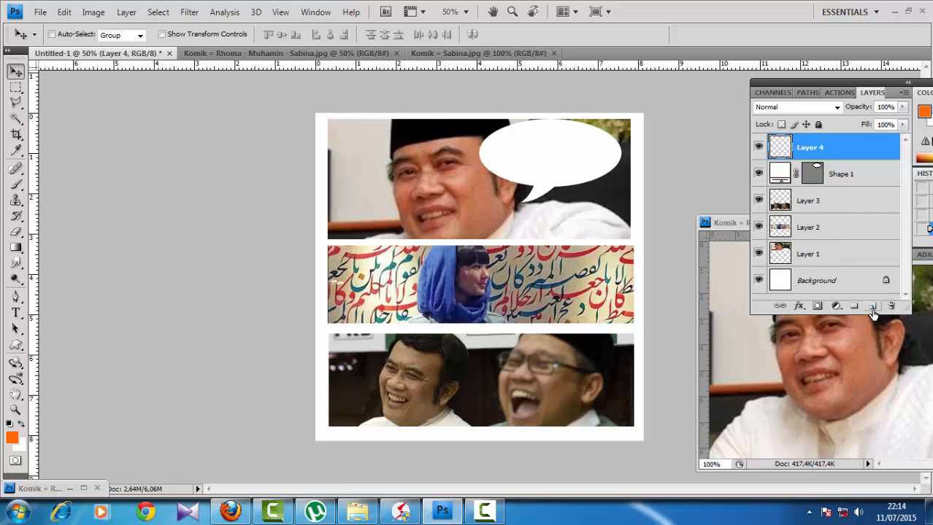
{"action": "left_click", "coordinate": [816, 176], "text": "ctrl"}
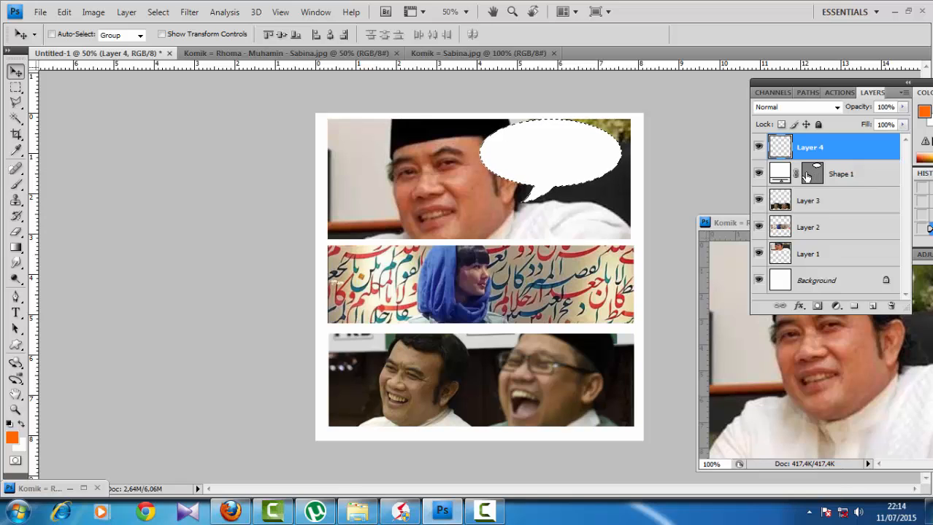
Step: Set the foreground colour to near-black #040404 and stroke the outside of the balloon selection with a 2 px line
{"action": "left_click", "coordinate": [13, 438]}
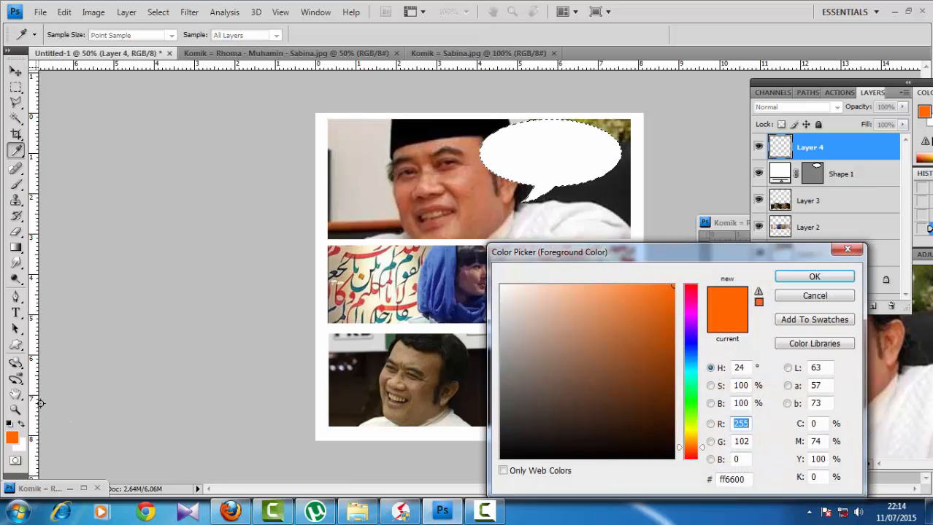
{"action": "left_click", "coordinate": [501, 456]}
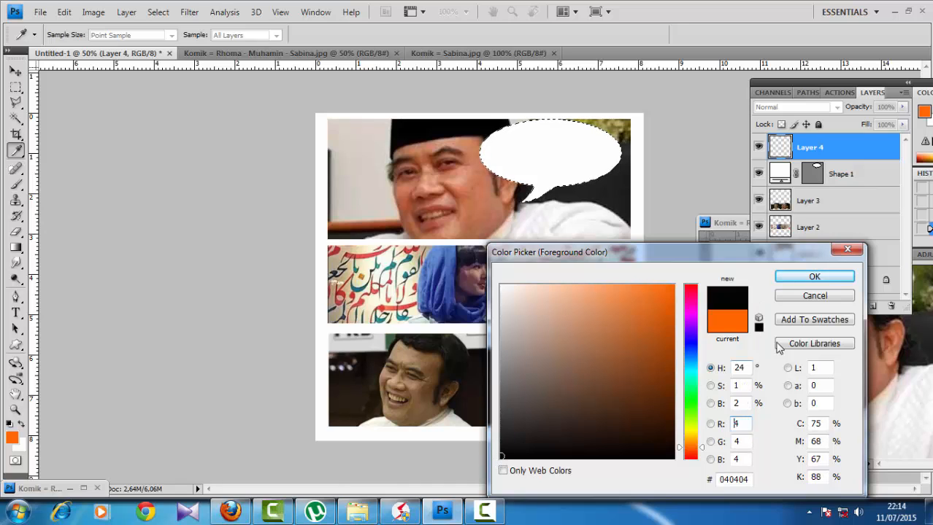
{"action": "left_click", "coordinate": [814, 277]}
{"action": "key", "text": "v"}
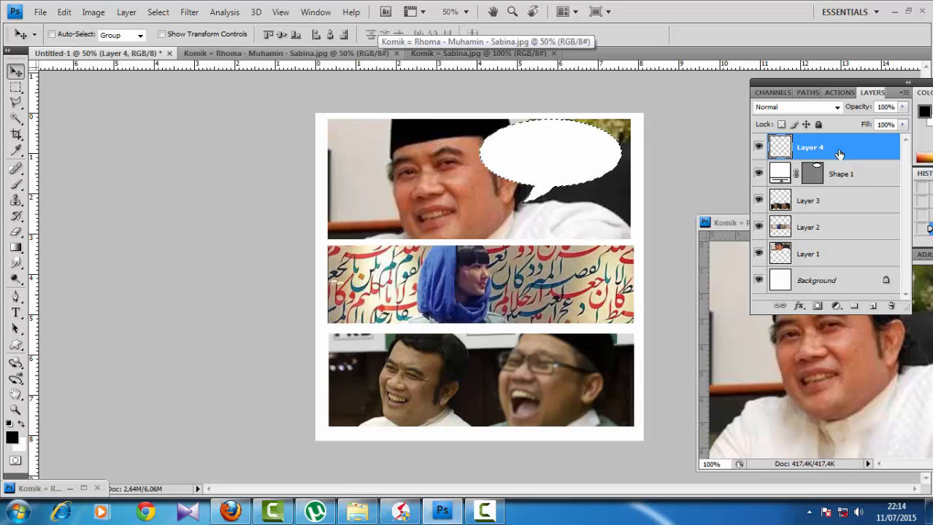
{"action": "left_click", "coordinate": [89, 13]}
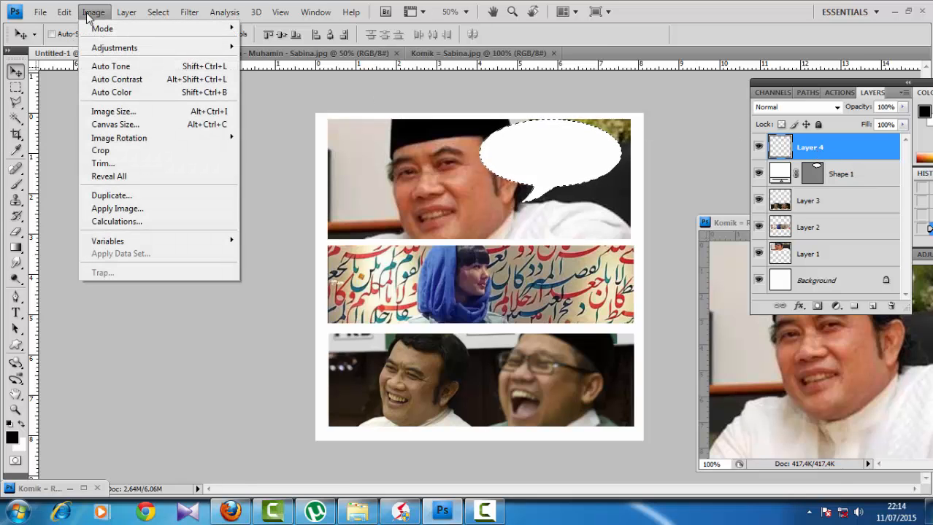
{"action": "mouse_move", "coordinate": [64, 12]}
{"action": "left_click", "coordinate": [115, 221]}
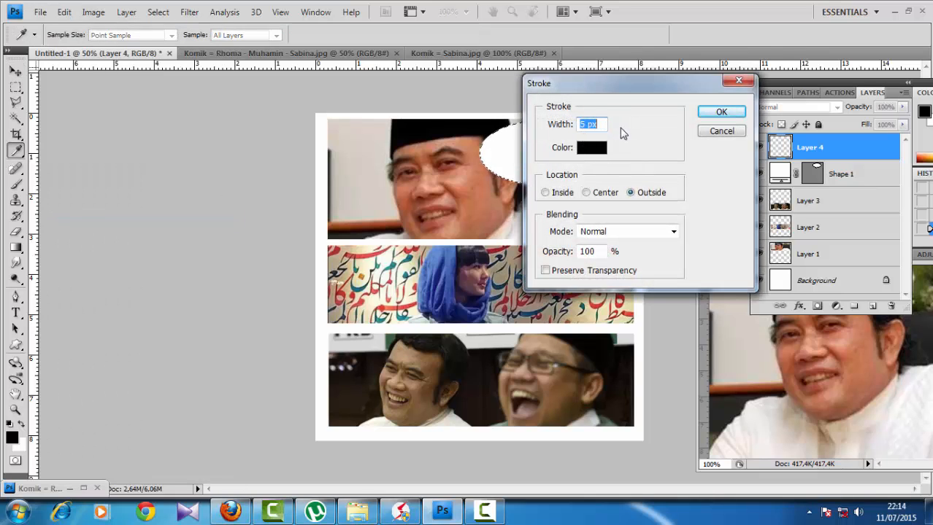
{"action": "type", "text": "2"}
{"action": "left_click", "coordinate": [719, 112]}
{"action": "key", "text": "v"}
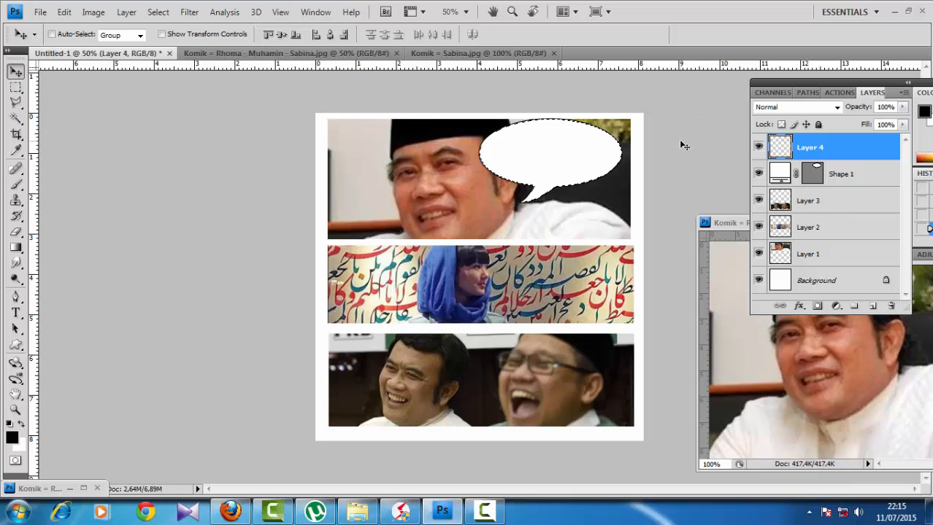
Step: Deselect the balloon outline and add the text "Neng Sabina Sekarang Pake Jilbab Ya?" over the top panel's speech balloon
{"action": "key", "text": "ctrl+d"}
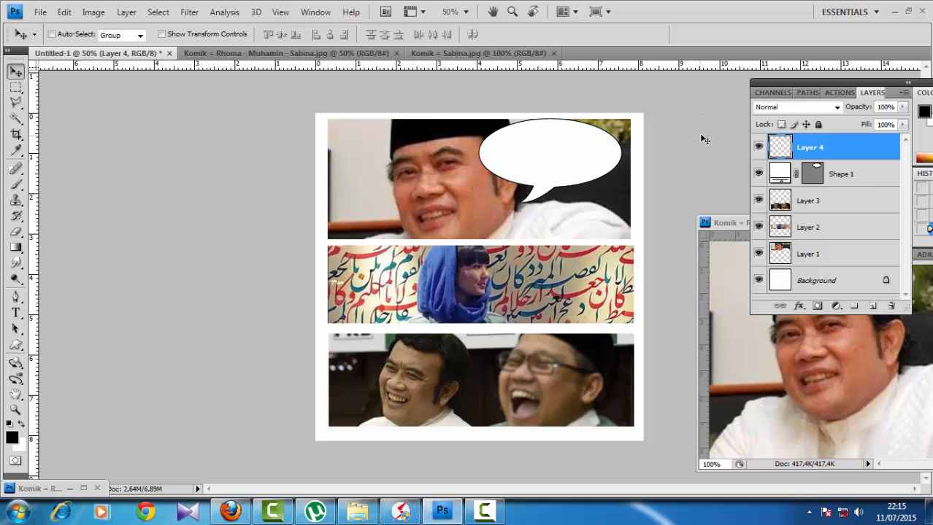
{"action": "left_click", "coordinate": [14, 314]}
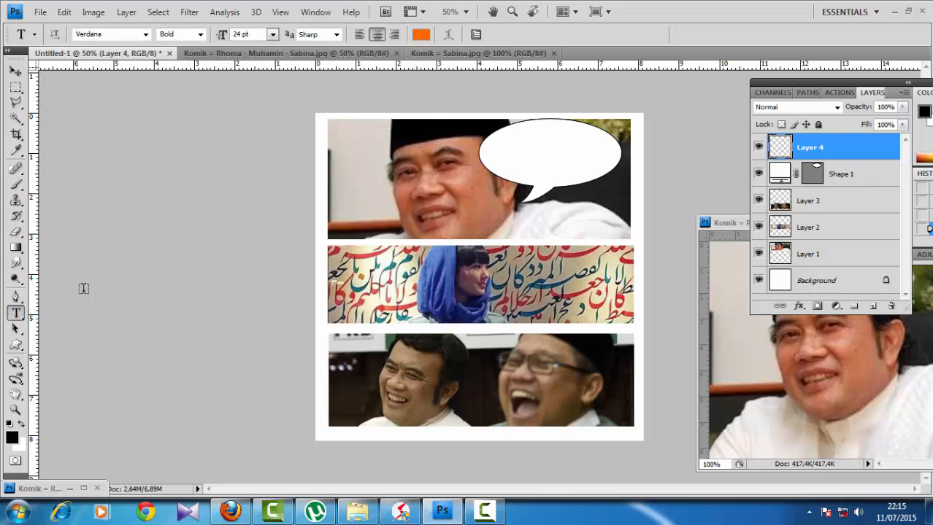
{"action": "left_click", "coordinate": [500, 147]}
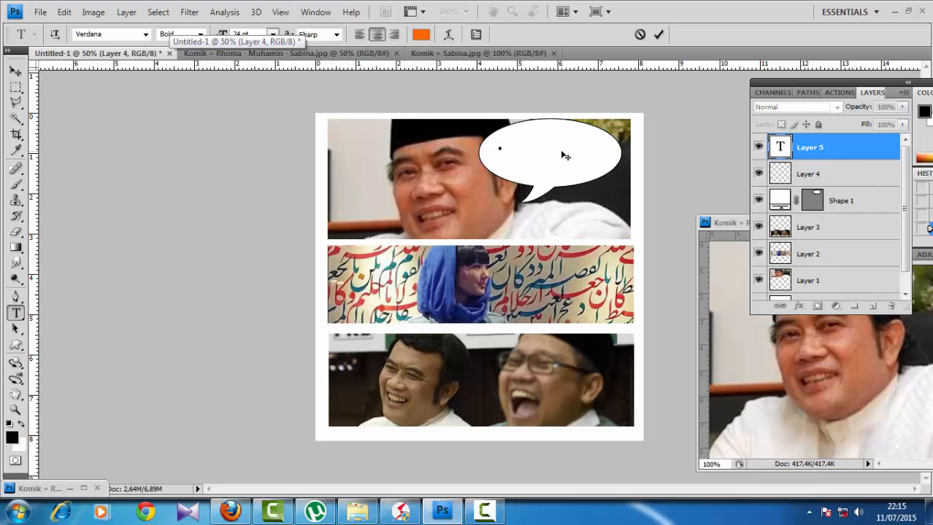
{"action": "type", "text": "nE"}
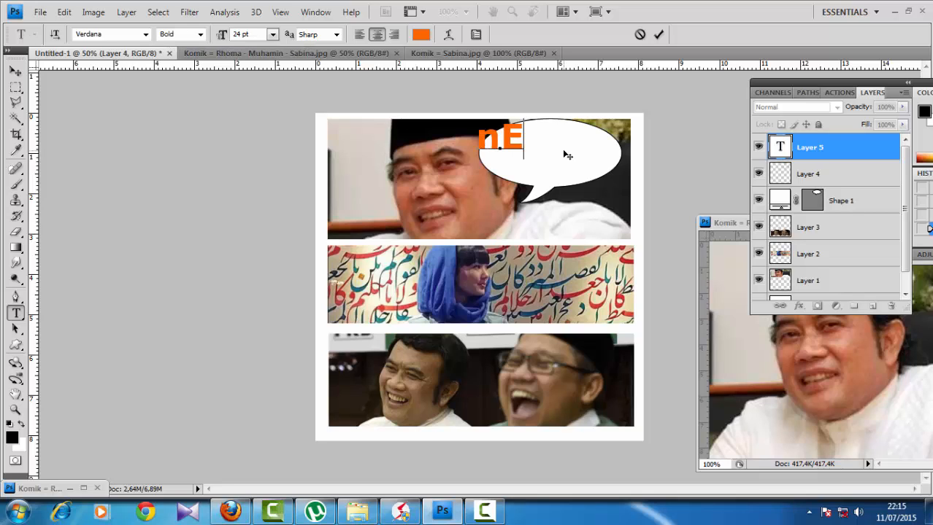
{"action": "key", "text": "ctrl+a"}
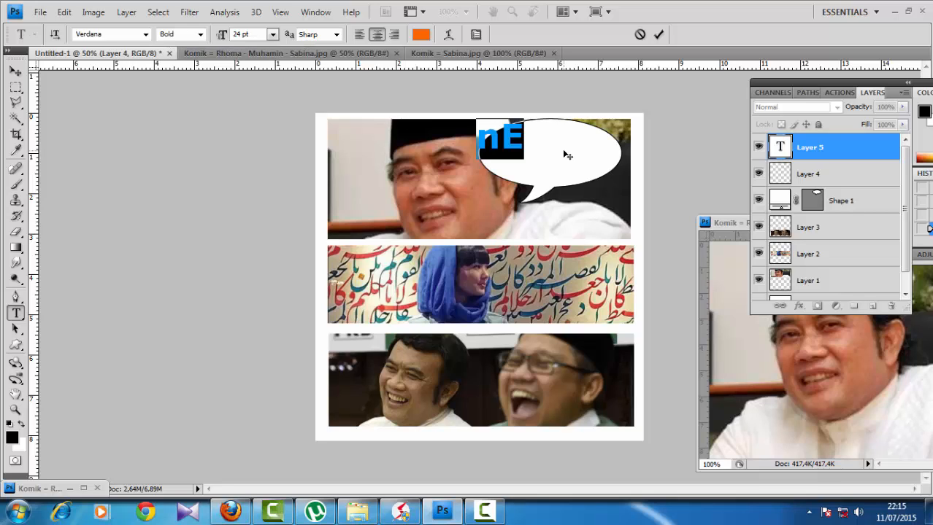
{"action": "type", "text": "Neng S"}
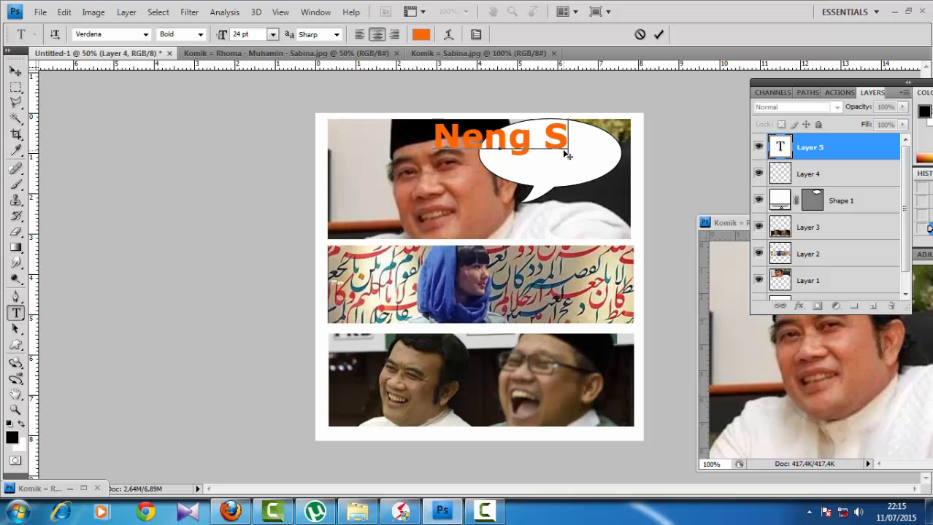
{"action": "type", "text": "abina"}
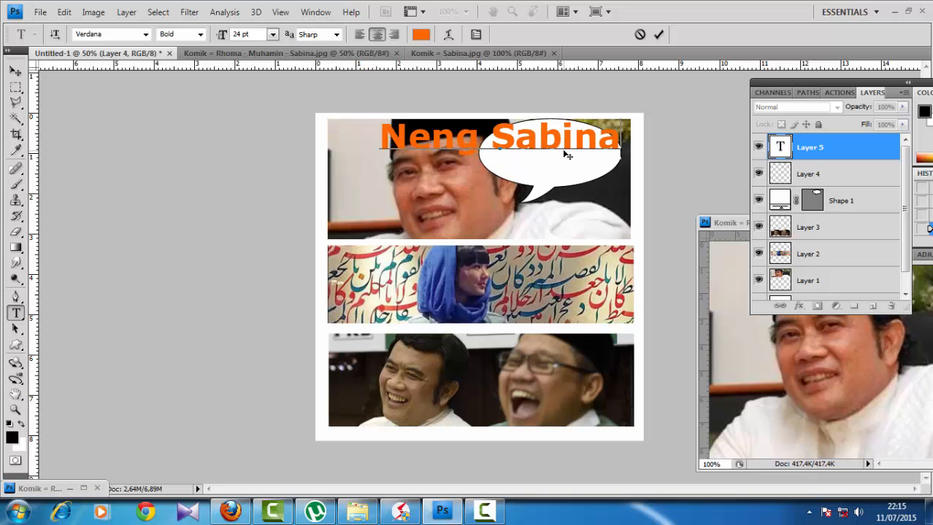
{"action": "type", "text": " Sekar"}
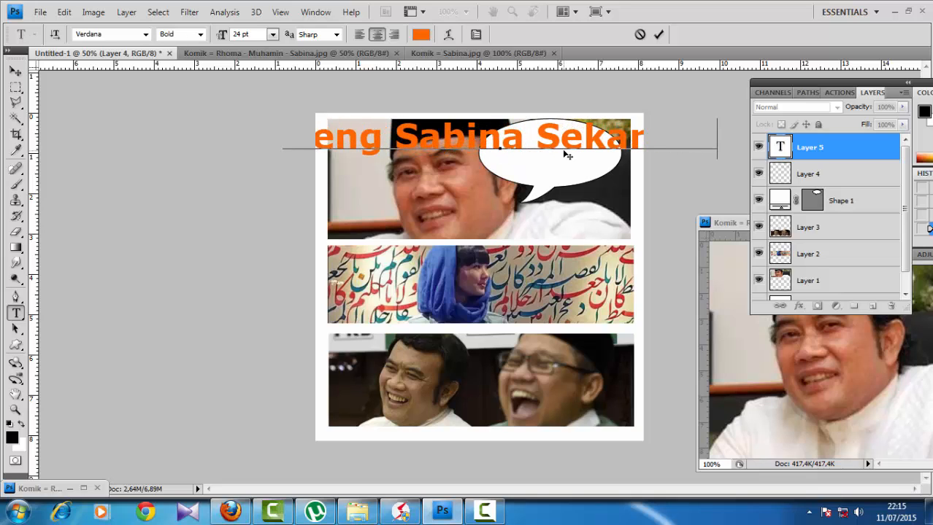
{"action": "type", "text": "ang P"}
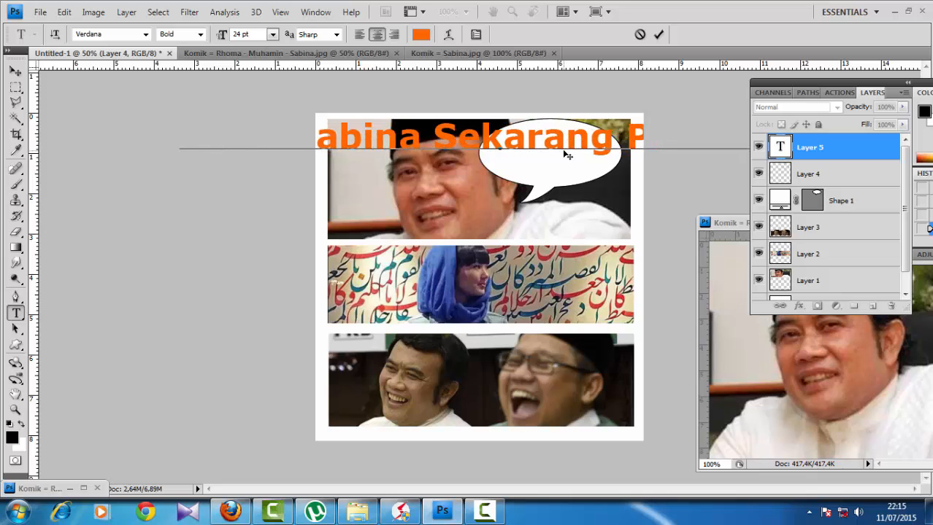
{"action": "type", "text": "ak"}
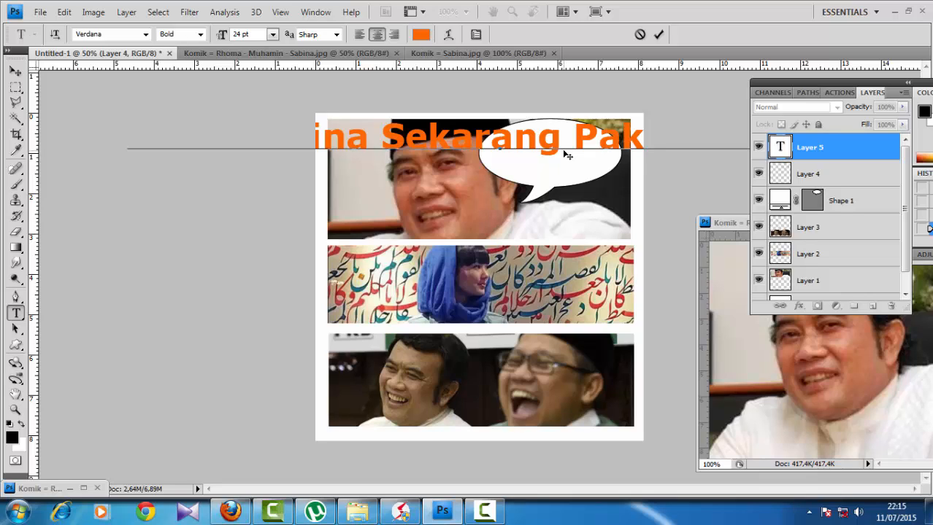
Step: Set the whole balloon text to 6 pt and recolour it near-black (#050505)
{"action": "key", "text": "ctrl+a"}
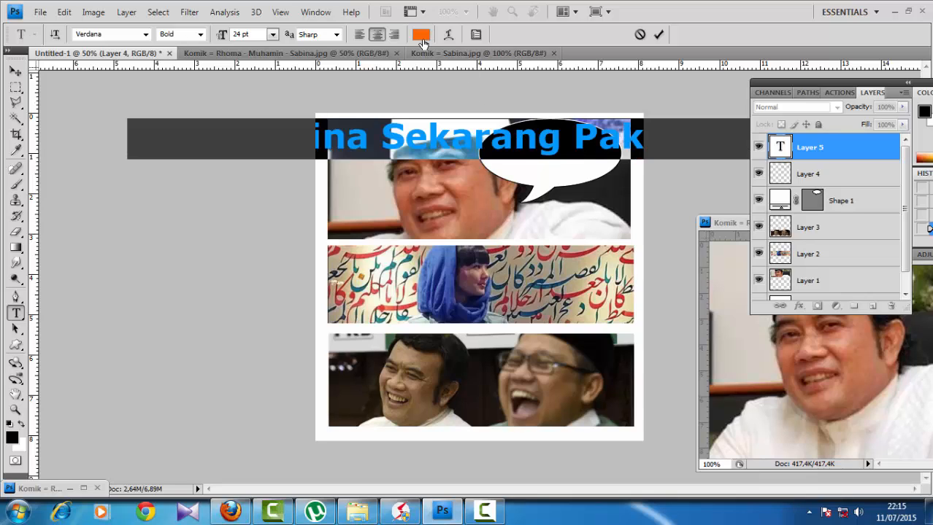
{"action": "left_click", "coordinate": [272, 35]}
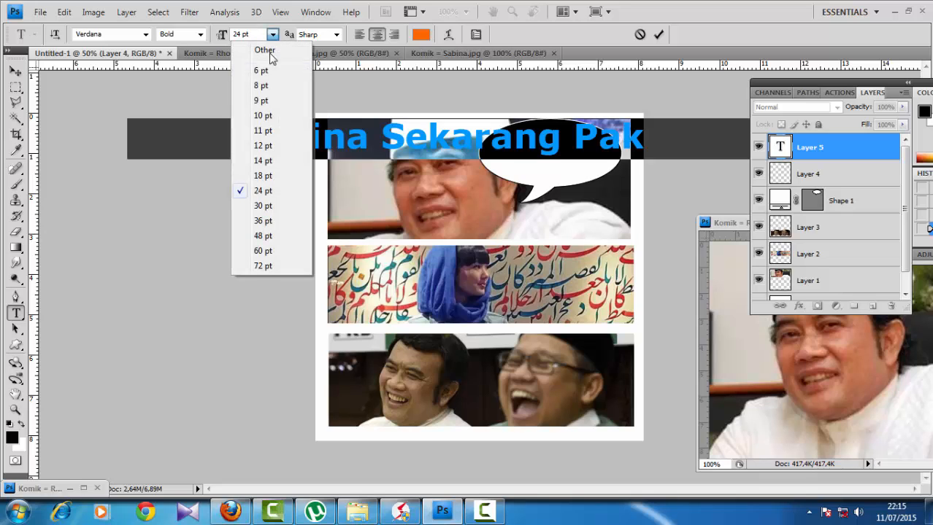
{"action": "left_click", "coordinate": [272, 146]}
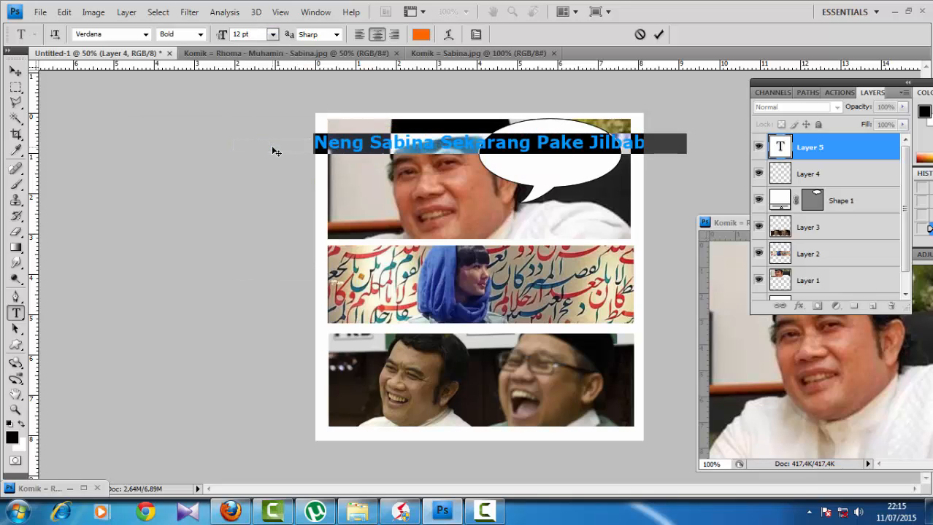
{"action": "left_click", "coordinate": [272, 34]}
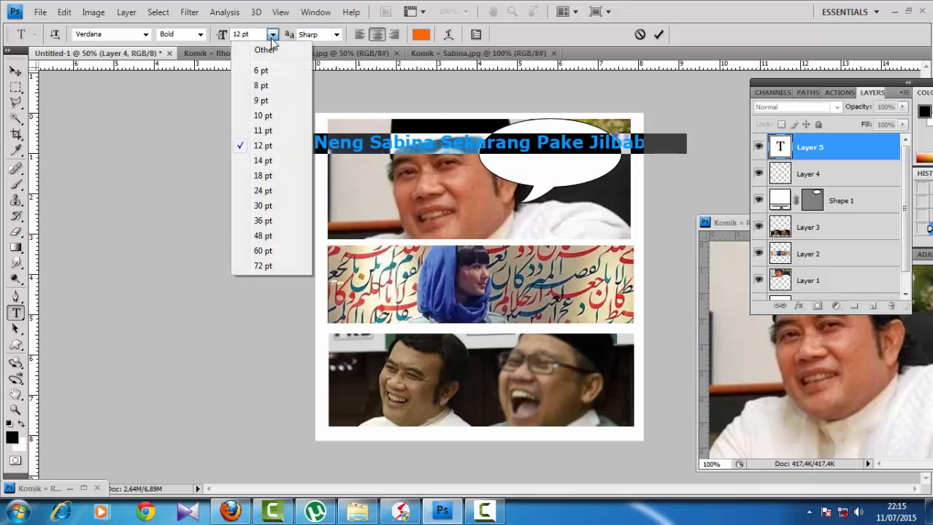
{"action": "left_click", "coordinate": [270, 87]}
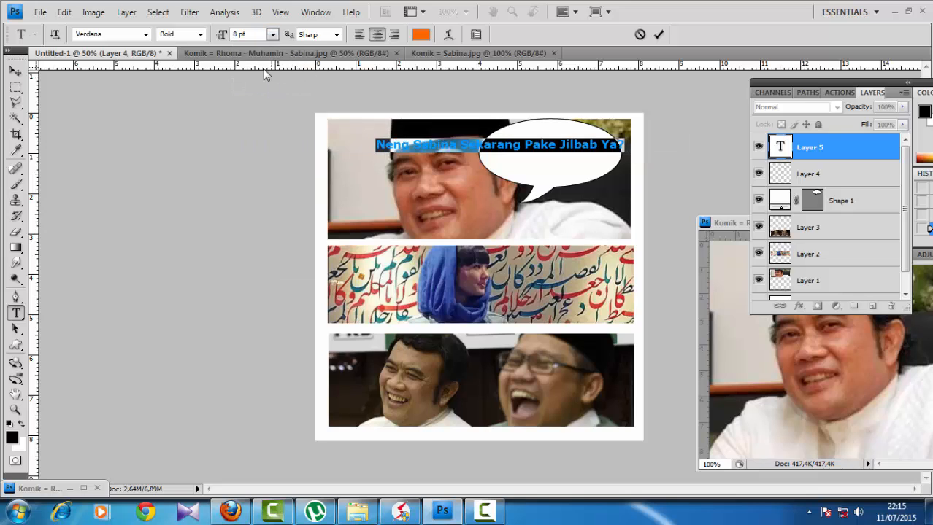
{"action": "left_click", "coordinate": [271, 35]}
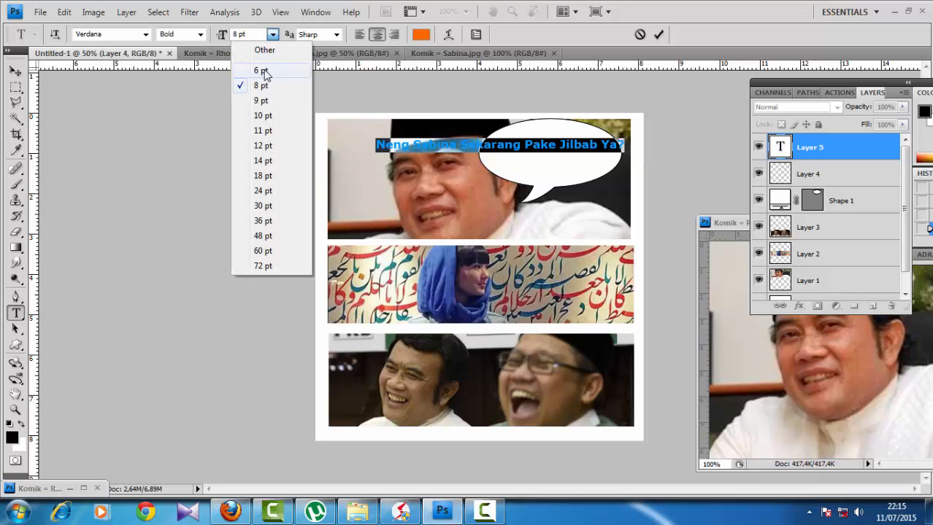
{"action": "left_click", "coordinate": [264, 71]}
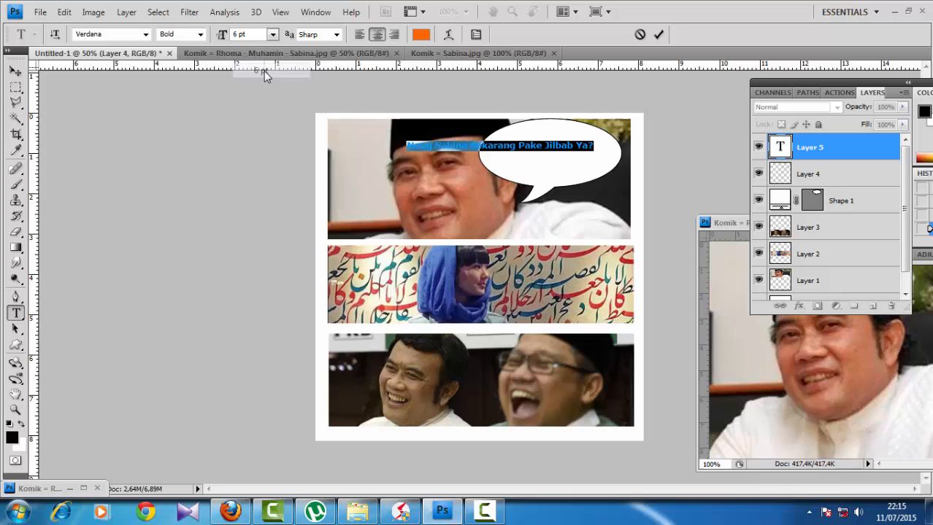
{"action": "left_click", "coordinate": [420, 35]}
{"action": "left_click", "coordinate": [502, 458]}
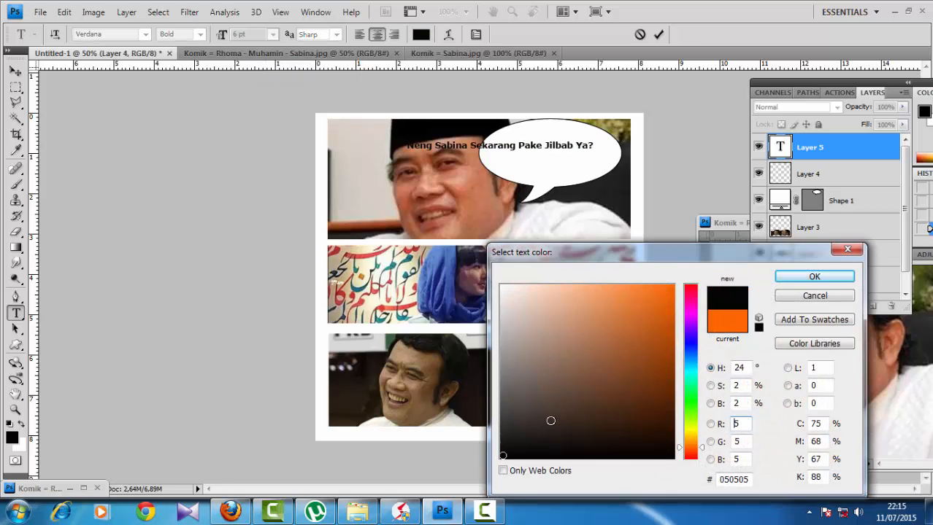
{"action": "left_click", "coordinate": [814, 278]}
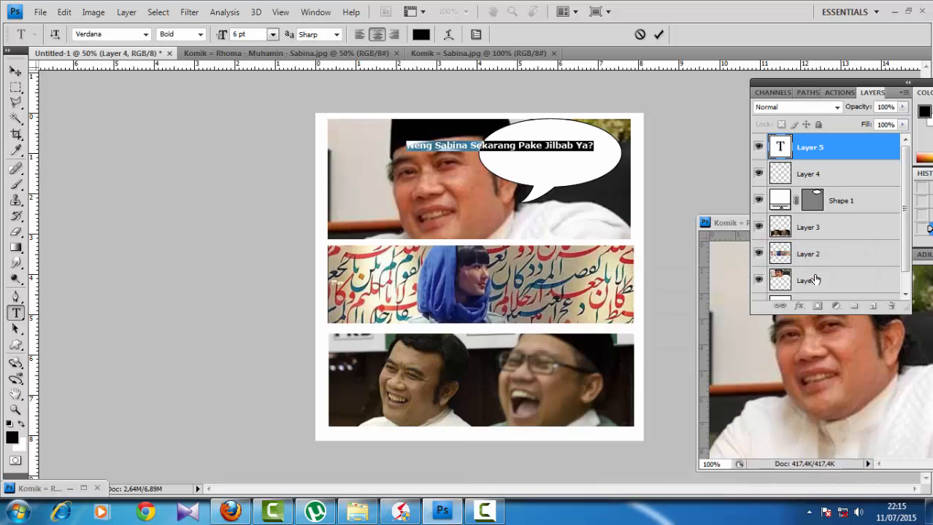
{"action": "left_click", "coordinate": [658, 35]}
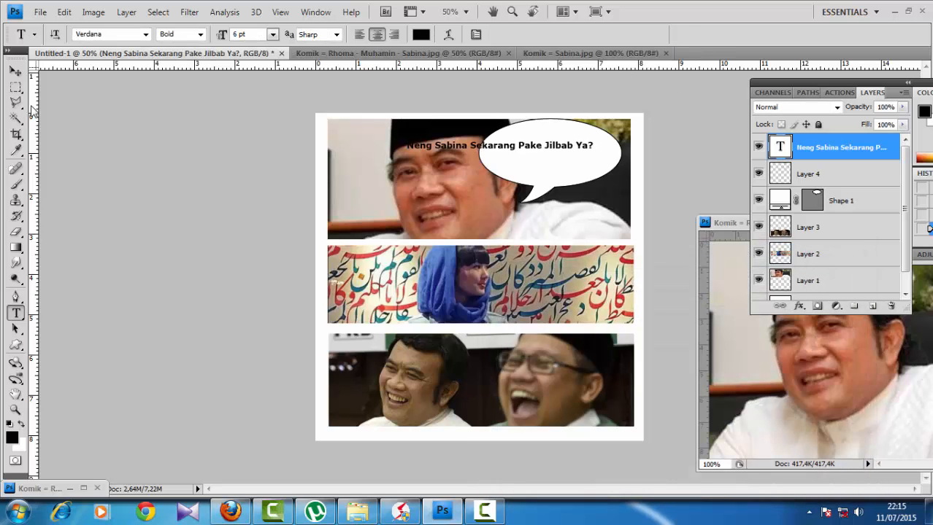
Step: Break the text into two lines after "Sekarang" and move it to the middle of the speech balloon
{"action": "left_click", "coordinate": [15, 71]}
{"action": "left_click_drag", "start_coordinate": [520, 151], "coordinate": [599, 146]}
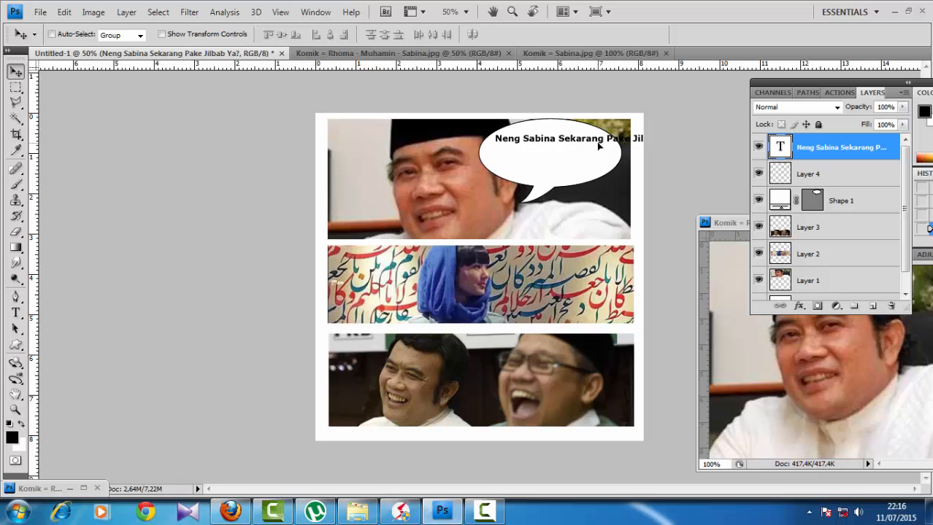
{"action": "left_click", "coordinate": [15, 313]}
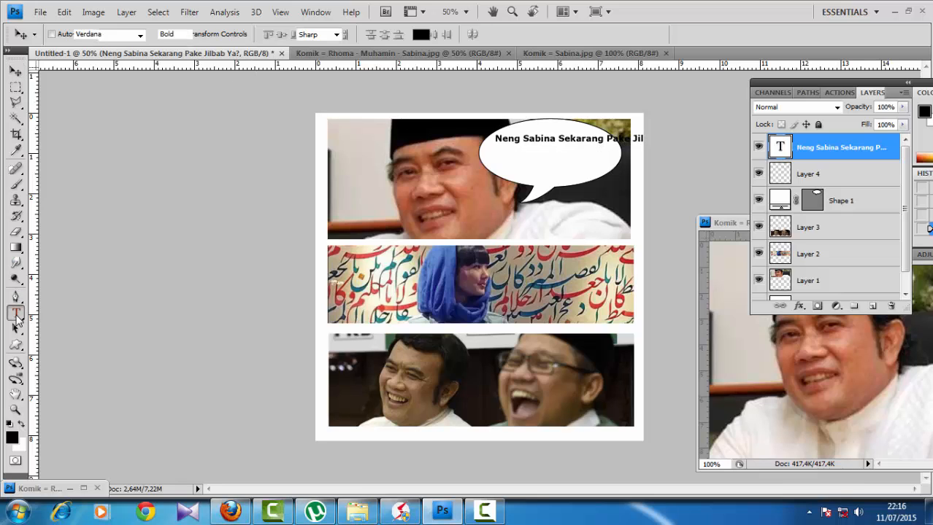
{"action": "left_click", "coordinate": [605, 140]}
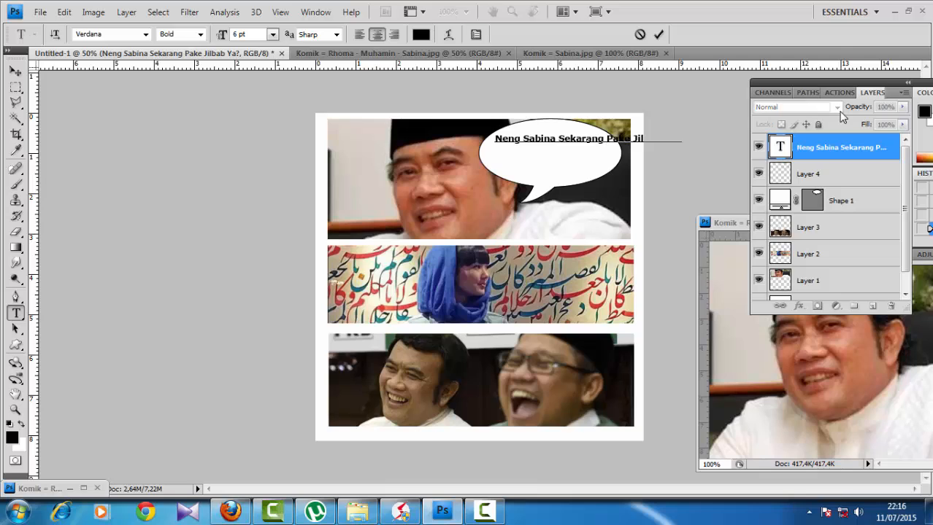
{"action": "key", "text": "Return"}
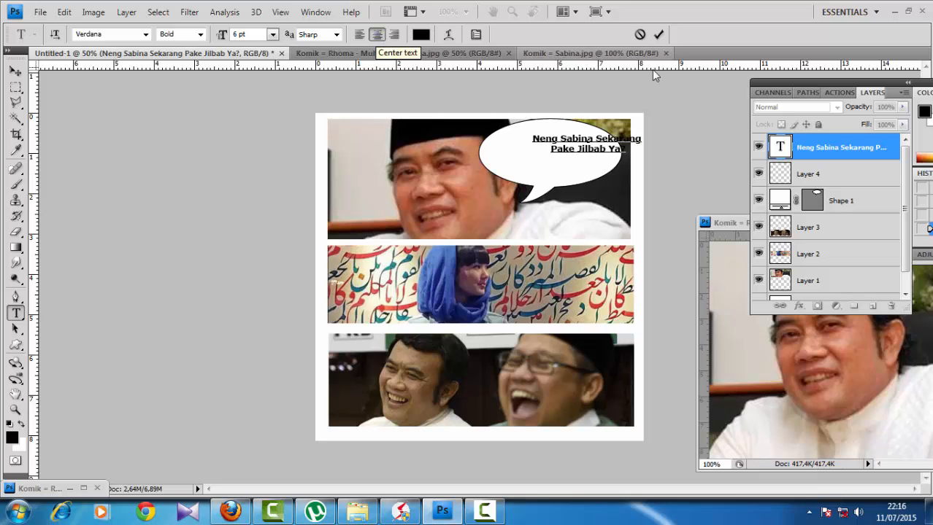
{"action": "left_click", "coordinate": [658, 34]}
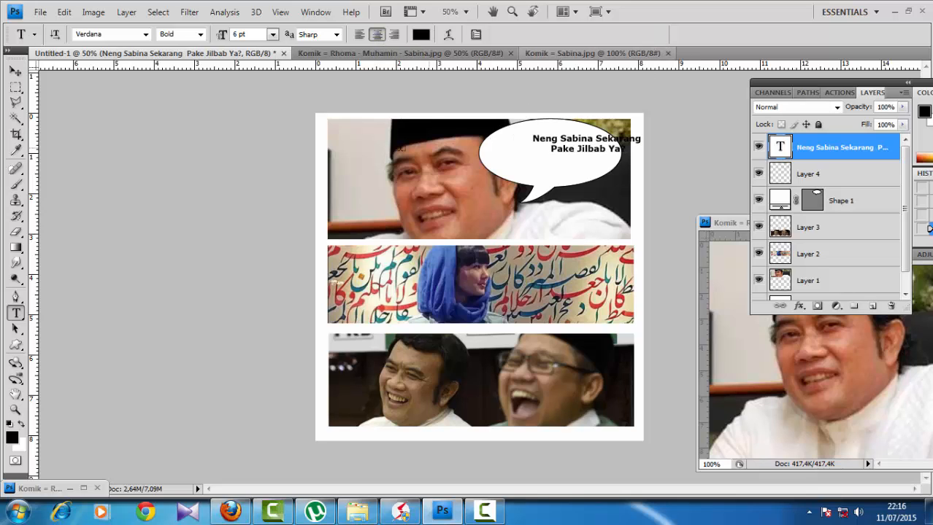
{"action": "key", "text": "v"}
{"action": "left_click_drag", "start_coordinate": [590, 155], "coordinate": [553, 159]}
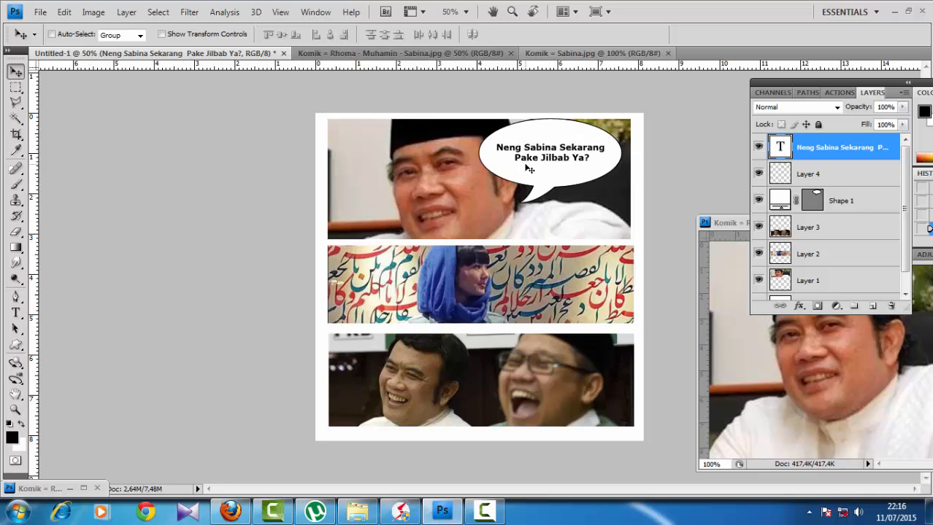
Step: Enlarge the whole balloon text to 7 pt
{"action": "key", "text": "t"}
{"action": "left_click", "coordinate": [550, 151]}
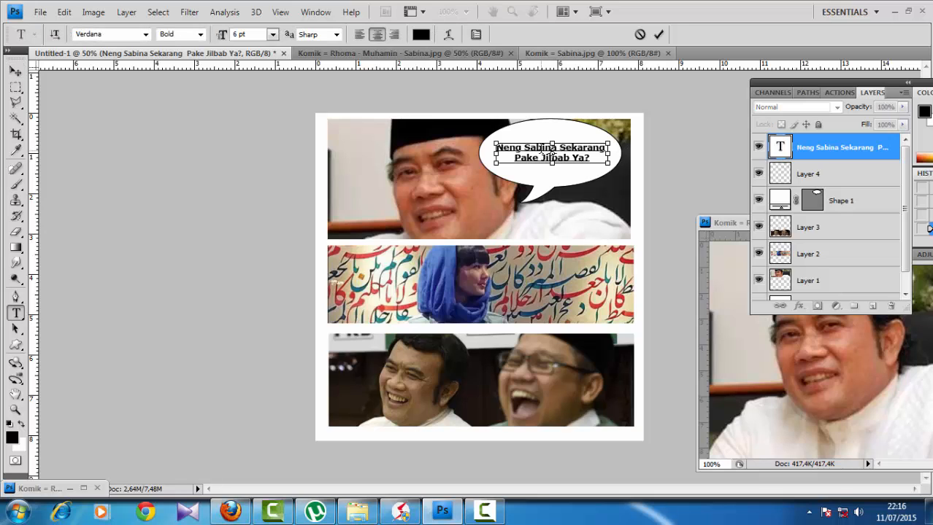
{"action": "key", "text": "ctrl+a"}
{"action": "left_click", "coordinate": [272, 35]}
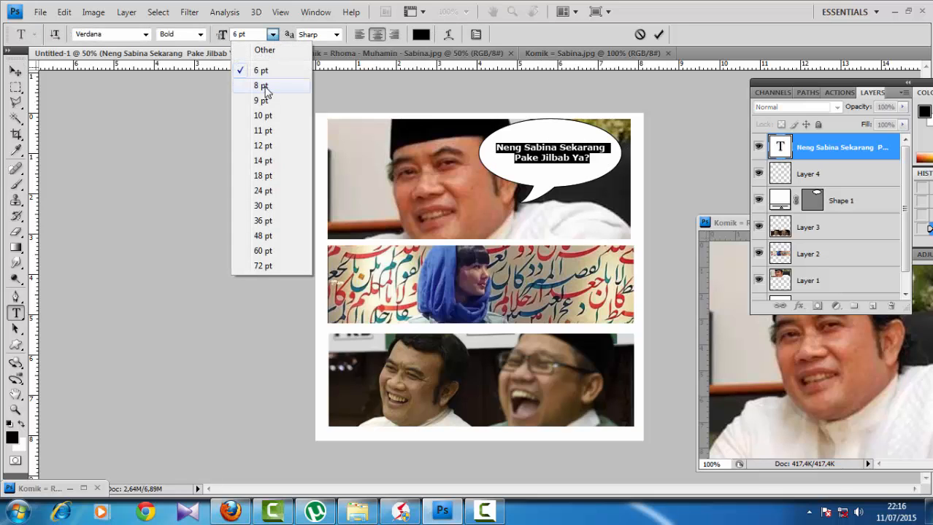
{"action": "left_click", "coordinate": [265, 88]}
{"action": "left_click", "coordinate": [246, 35]}
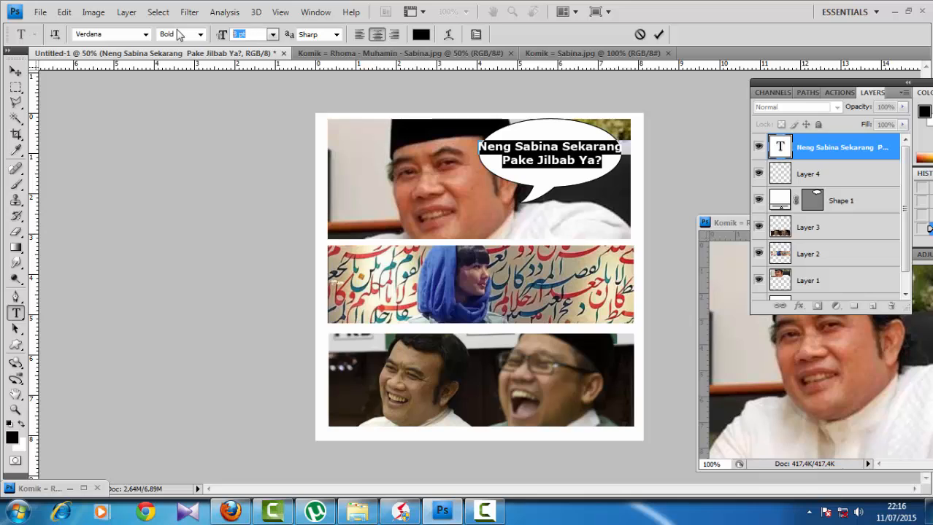
{"action": "type", "text": "7"}
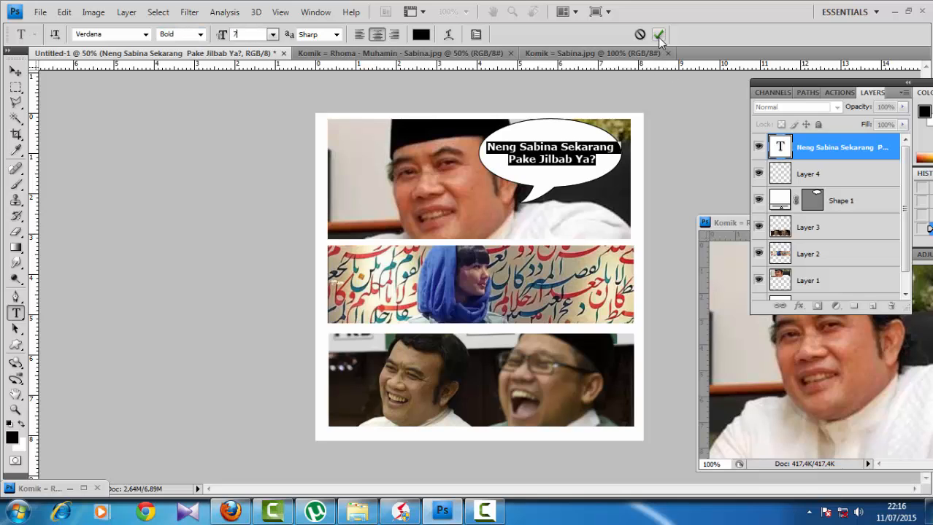
{"action": "left_click", "coordinate": [658, 34]}
Step: Fine-tune the text's vertical position, nudging it slightly down to centre it in the speech balloon
{"action": "left_click", "coordinate": [16, 71]}
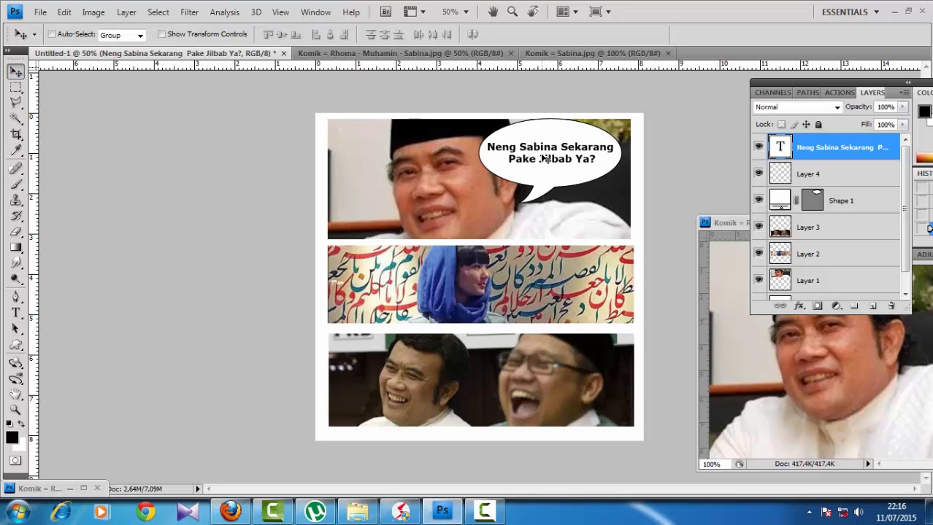
{"action": "left_click_drag", "start_coordinate": [545, 160], "coordinate": [544, 157]}
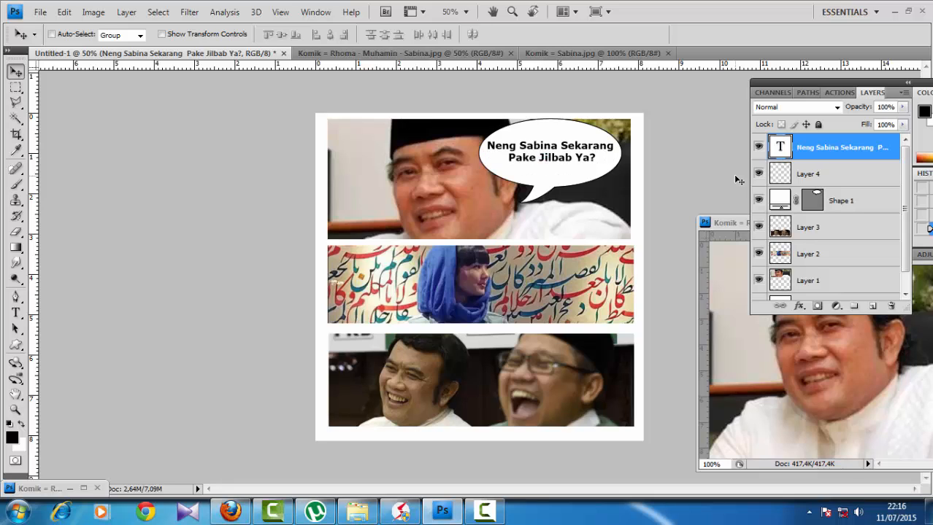
{"action": "key", "text": "Down"}
{"action": "key", "text": "Down"}
{"action": "key", "text": "Down"}
{"action": "key", "text": "Down"}
{"action": "key", "text": "Down"}
{"action": "key", "text": "Down"}
{"action": "key", "text": "Down"}
{"action": "key", "text": "Down"}
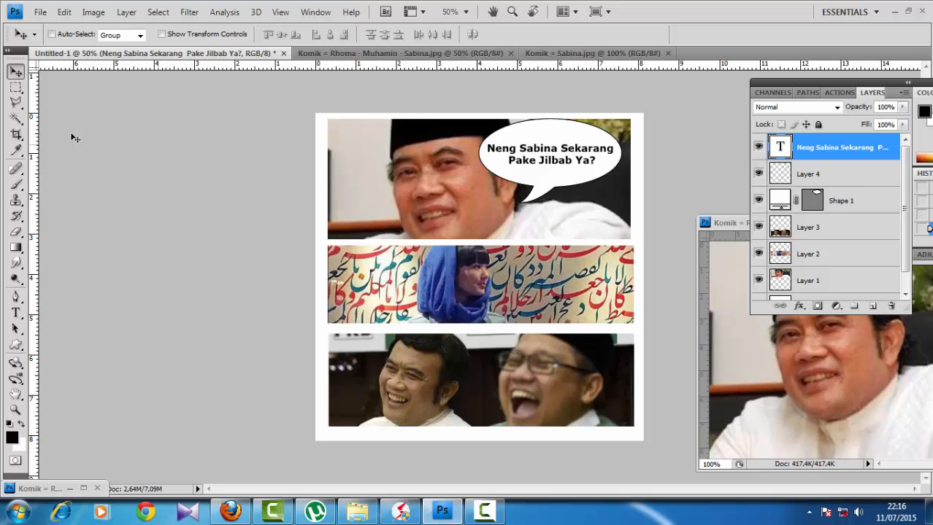
Step: On a new layer, fill a wide rectangular selection with white, beside the woman's head in the middle panel
{"action": "left_click", "coordinate": [16, 87]}
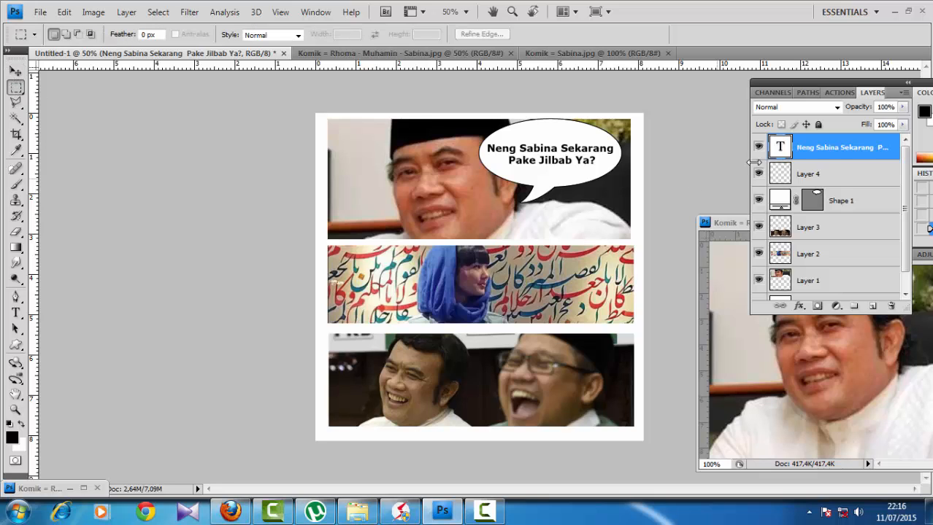
{"action": "left_click", "coordinate": [872, 307]}
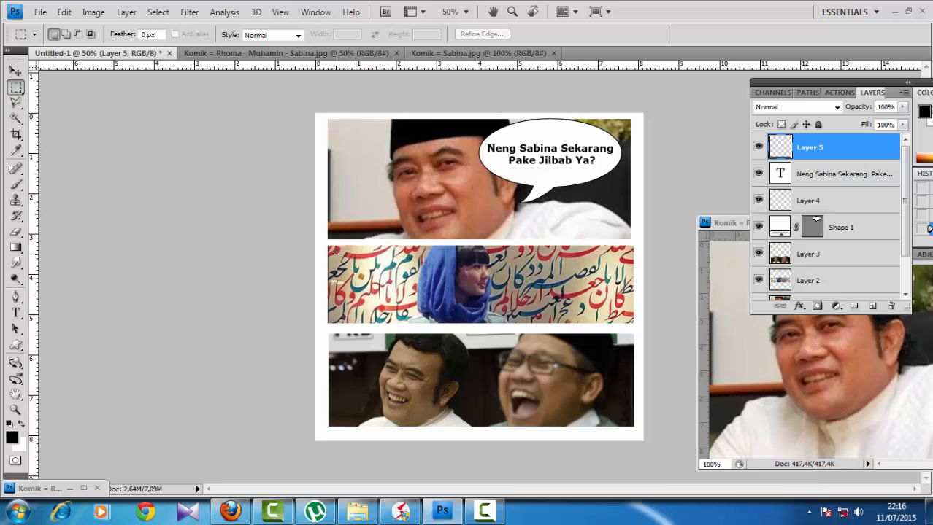
{"action": "mouse_move", "coordinate": [421, 290]}
{"action": "left_mouse_down"}
{"action": "mouse_move", "coordinate": [434, 298]}
{"action": "mouse_move", "coordinate": [436, 290]}
{"action": "left_mouse_up"}
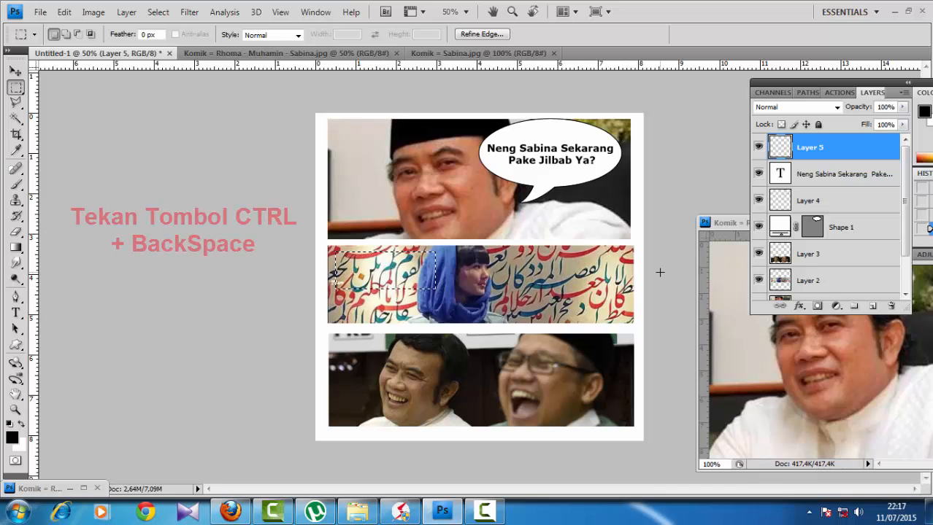
{"action": "key", "text": "ctrl+BackSpace"}
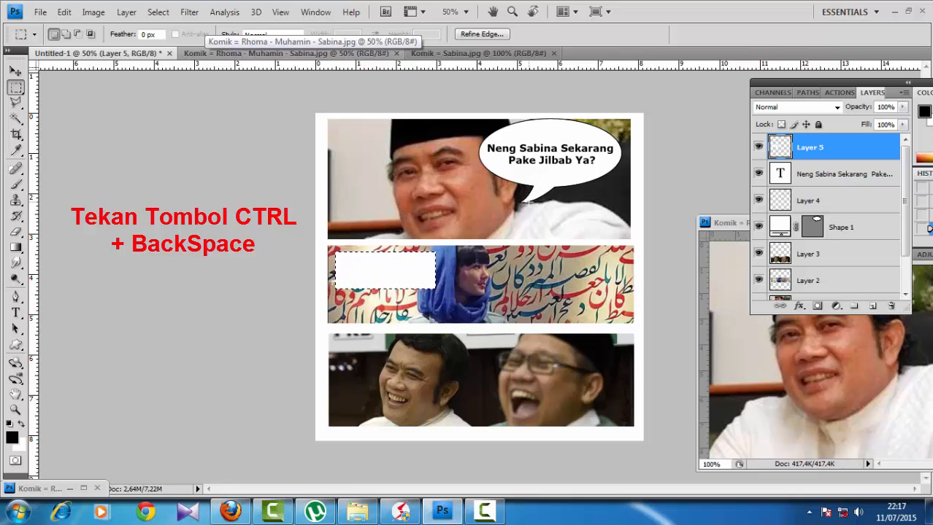
Step: Add a thin pointed white tail from the rectangle's lower corner towards the woman's mouth, using a polygonal lasso selection
{"action": "left_click", "coordinate": [16, 103]}
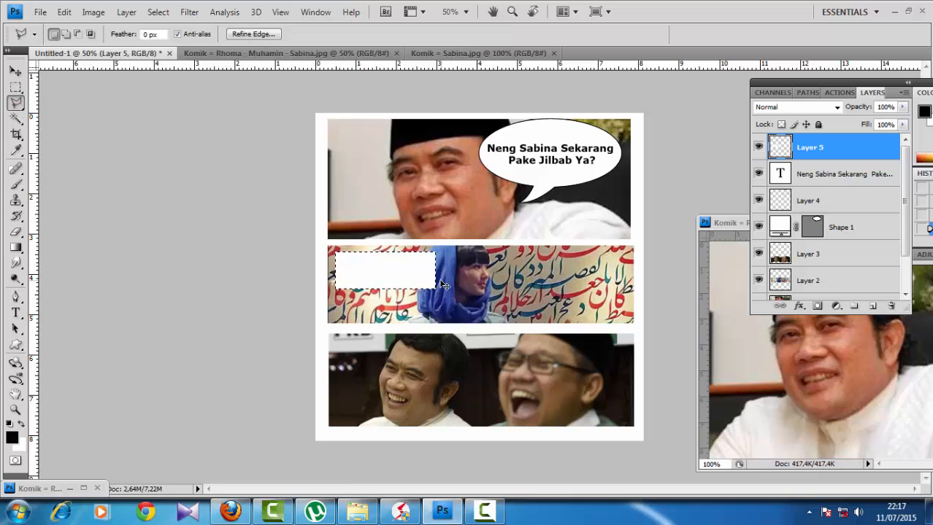
{"action": "key", "text": "ctrl+d"}
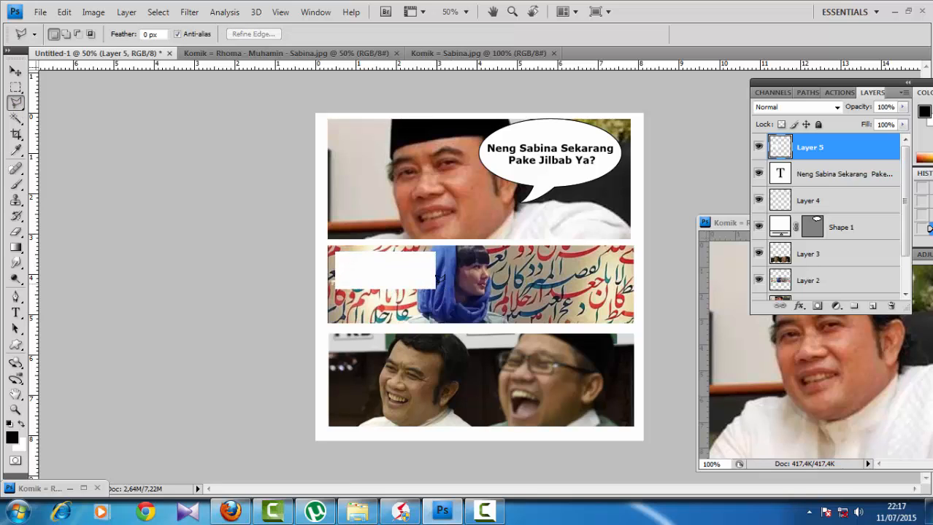
{"action": "left_click", "coordinate": [435, 275]}
{"action": "left_click", "coordinate": [431, 275]}
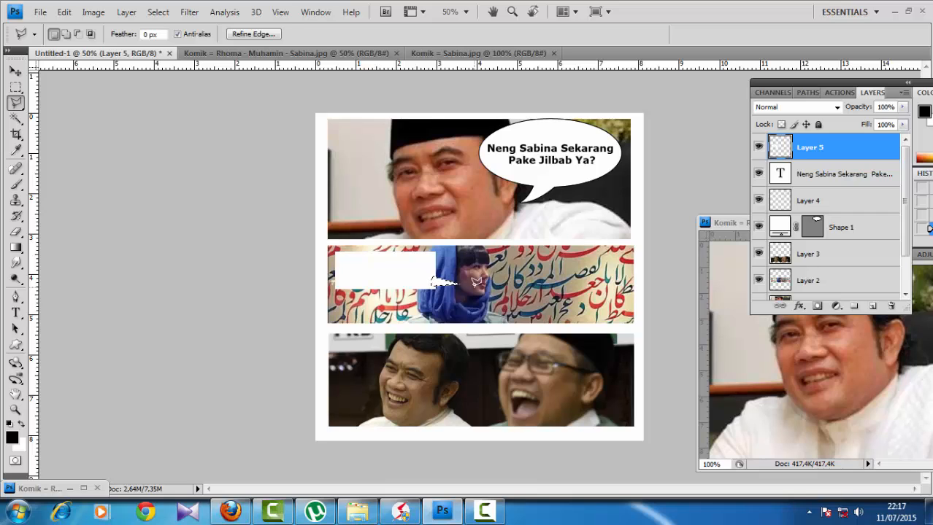
{"action": "key", "text": "ctrl+d"}
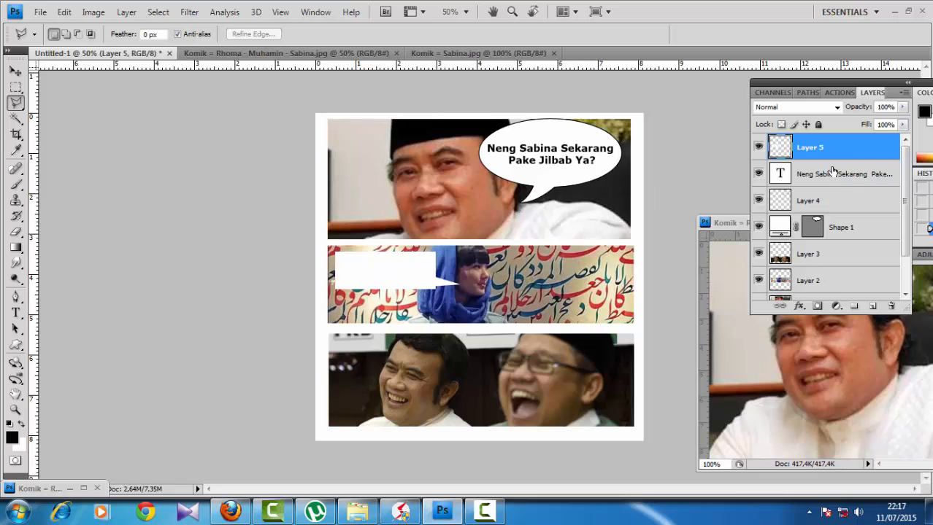
Step: Outline the rectangular balloon and its tail with a 2 px black stroke placed outside, leaving nothing selected
{"action": "left_click", "coordinate": [780, 149], "text": "ctrl"}
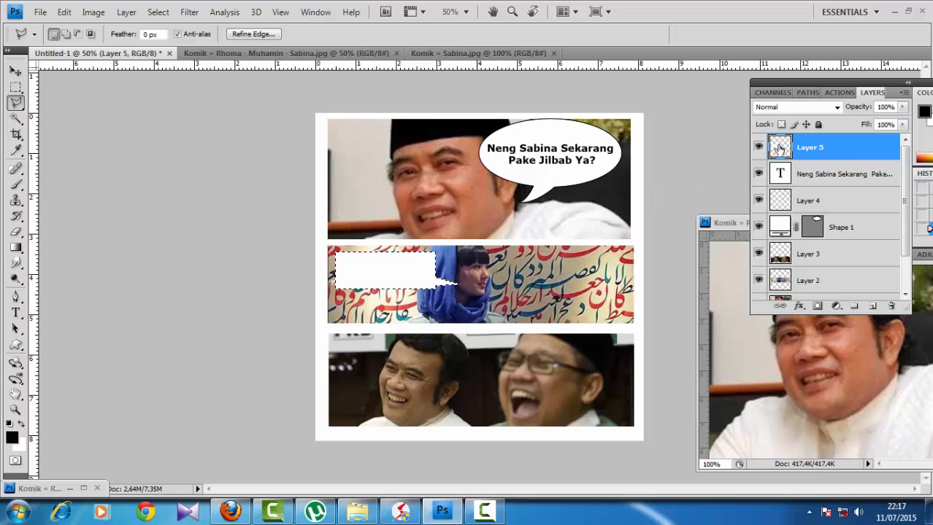
{"action": "left_click", "coordinate": [65, 12]}
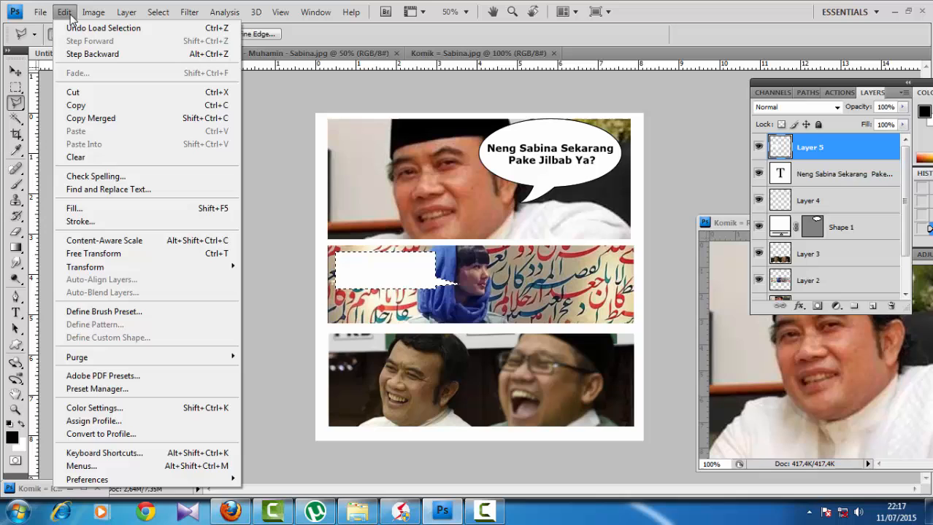
{"action": "left_click", "coordinate": [94, 219]}
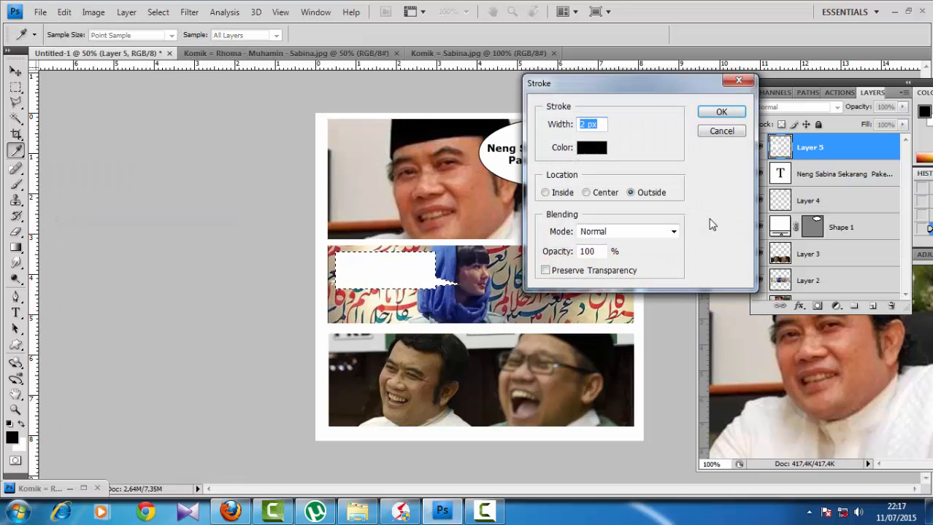
{"action": "left_click", "coordinate": [721, 113]}
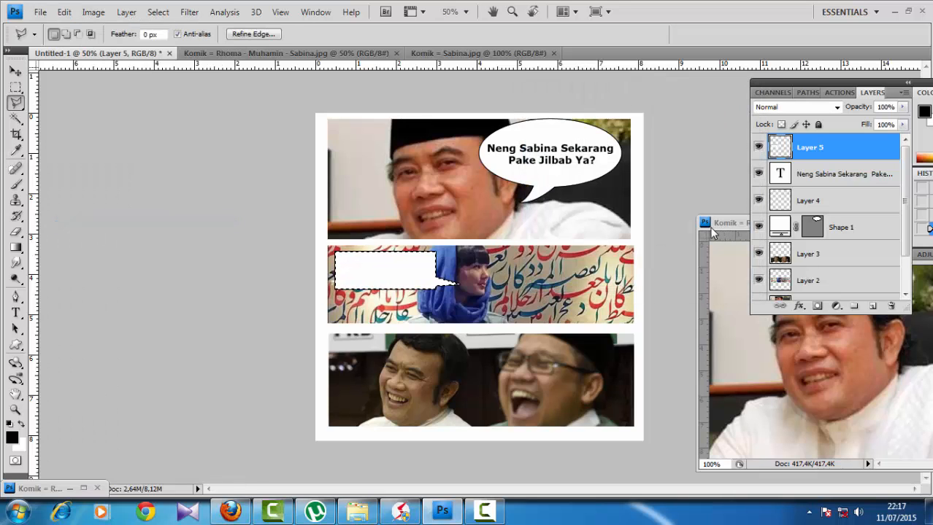
{"action": "key", "text": "ctrl+d"}
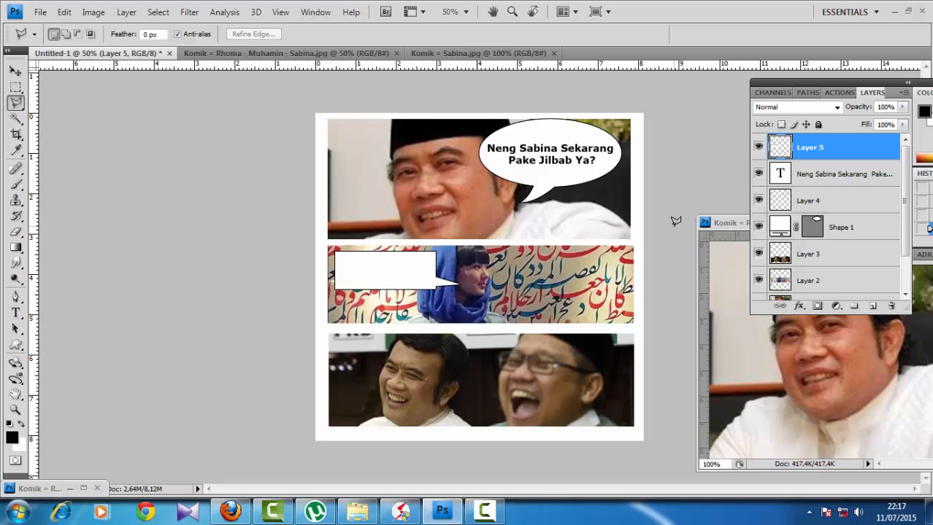
Step: Add the text "Alhamdulillah, Bang" in the rectangular balloon, using Verdana Bold 7 pt
{"action": "left_click", "coordinate": [16, 312]}
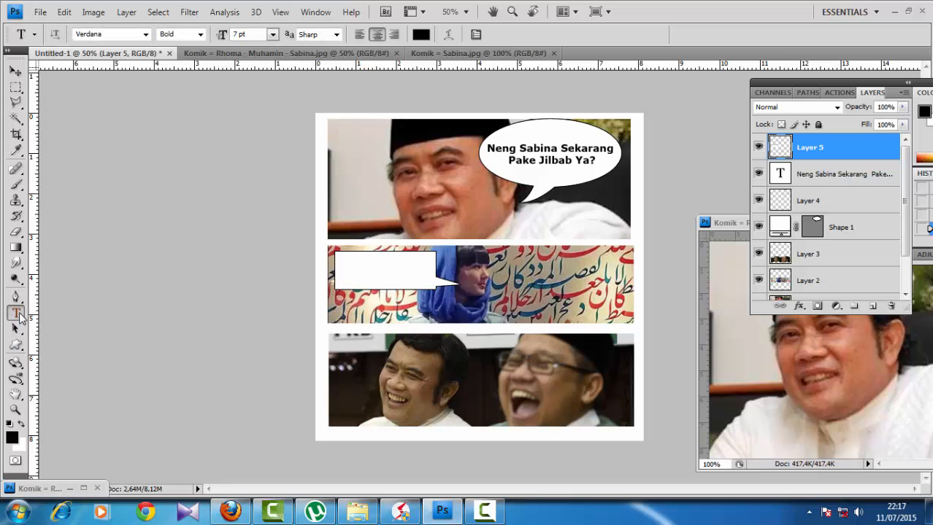
{"action": "left_click", "coordinate": [343, 262]}
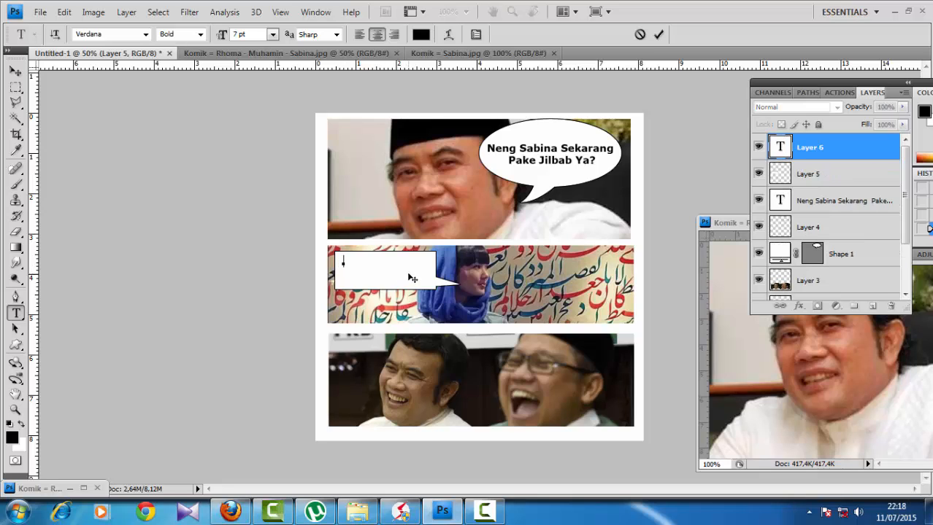
{"action": "type", "text": "Alhamdulillah"}
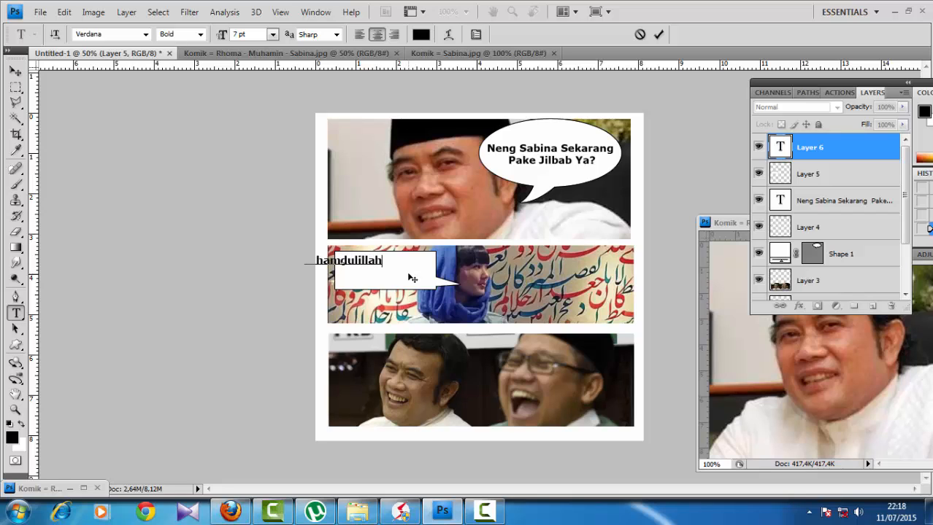
{"action": "type", "text": ", Bang"}
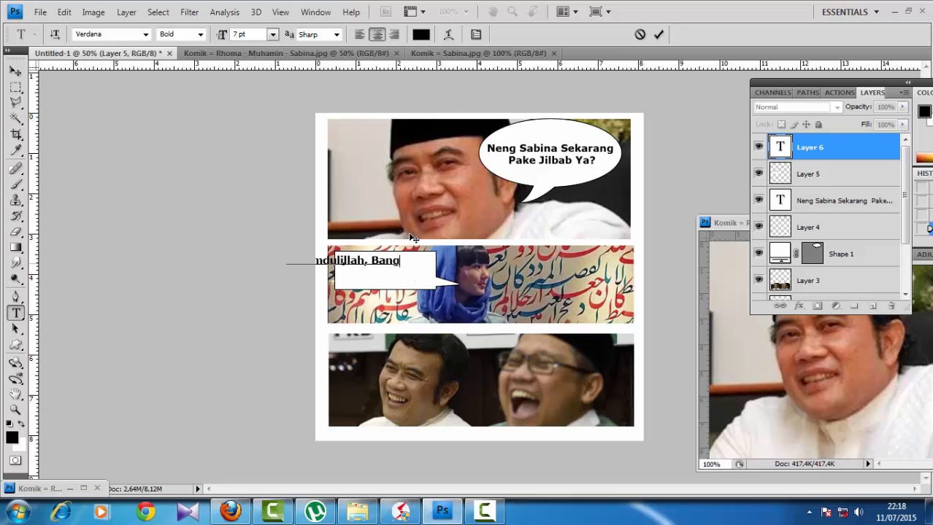
Step: Left-align the rectangular balloon's text with "Bang" on a second line, and shift it slightly down inside the balloon
{"action": "left_click", "coordinate": [360, 35]}
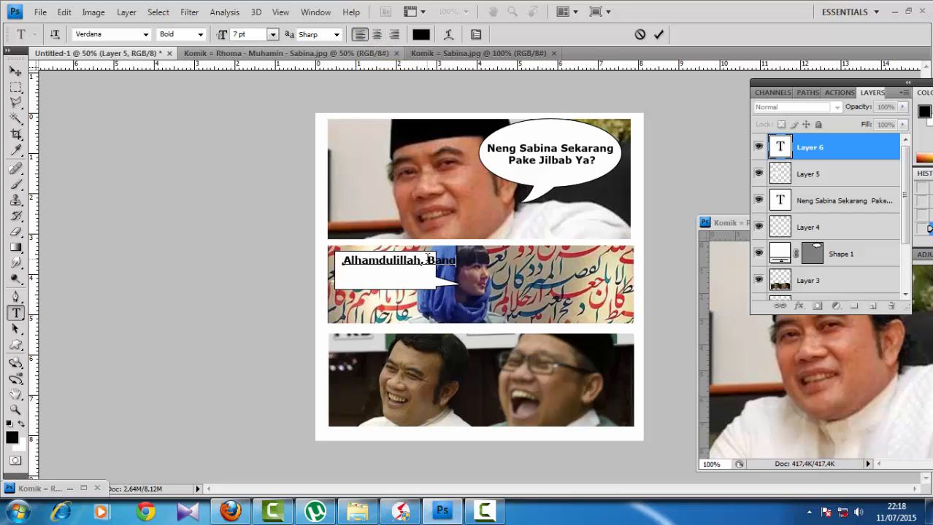
{"action": "key", "text": "Return"}
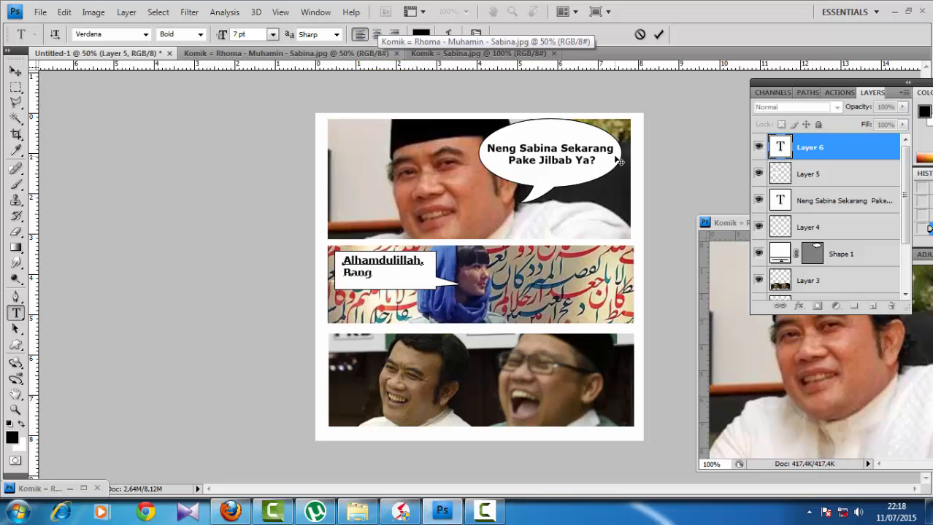
{"action": "left_click", "coordinate": [659, 34]}
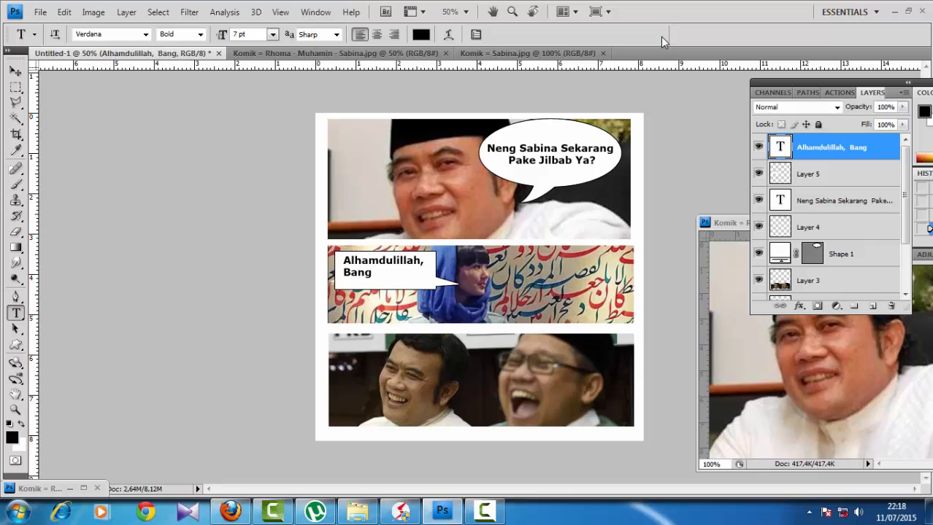
{"action": "left_click", "coordinate": [15, 71]}
{"action": "left_click_drag", "start_coordinate": [373, 270], "coordinate": [373, 273]}
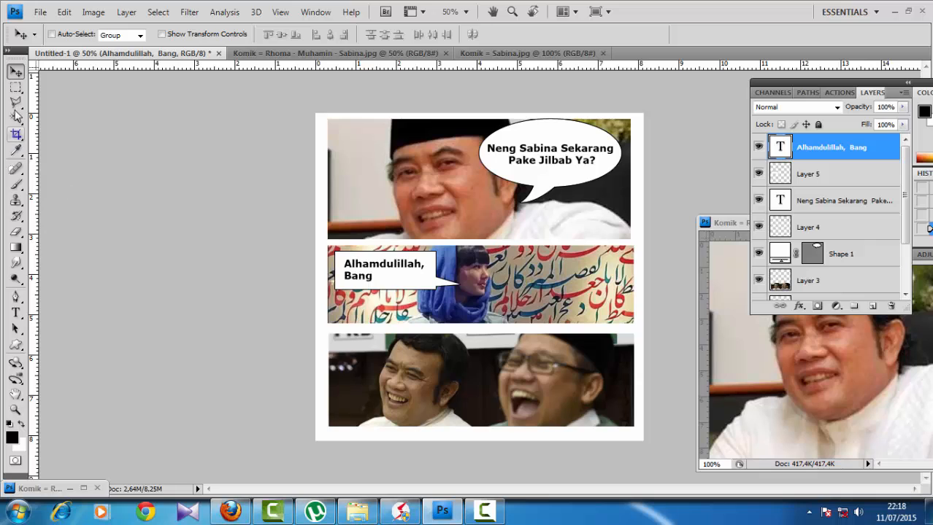
{"action": "left_click", "coordinate": [16, 89]}
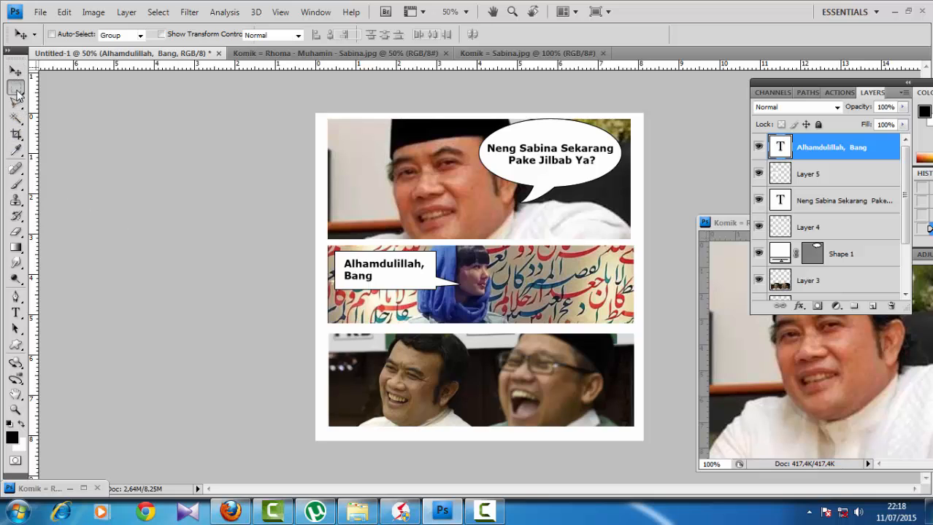
{"action": "left_click", "coordinate": [62, 98]}
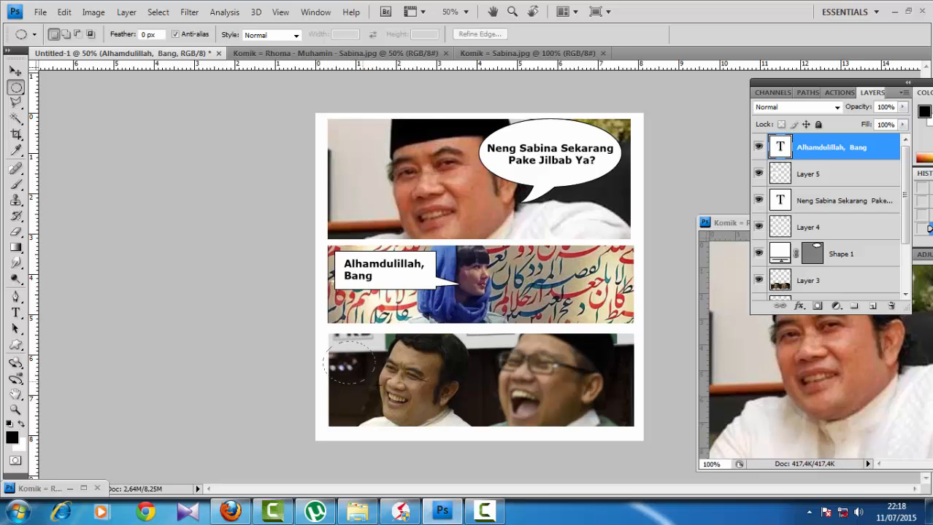
{"action": "left_click_drag", "start_coordinate": [374, 381], "coordinate": [402, 384]}
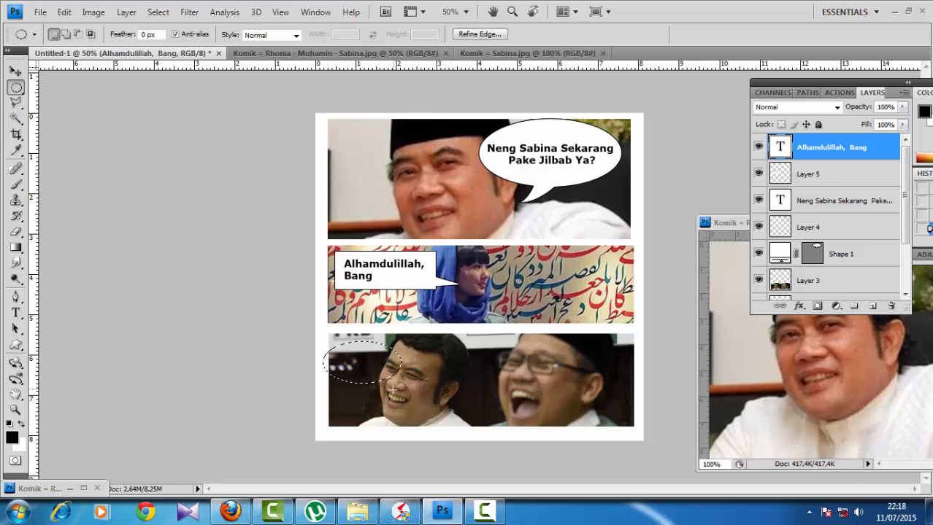
{"action": "left_click", "coordinate": [15, 71]}
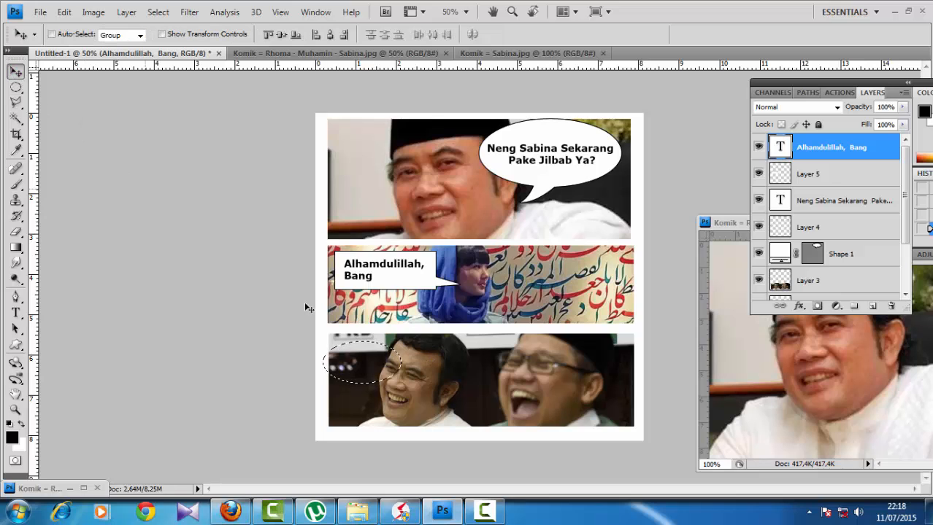
{"action": "left_click_drag", "start_coordinate": [386, 374], "coordinate": [370, 394]}
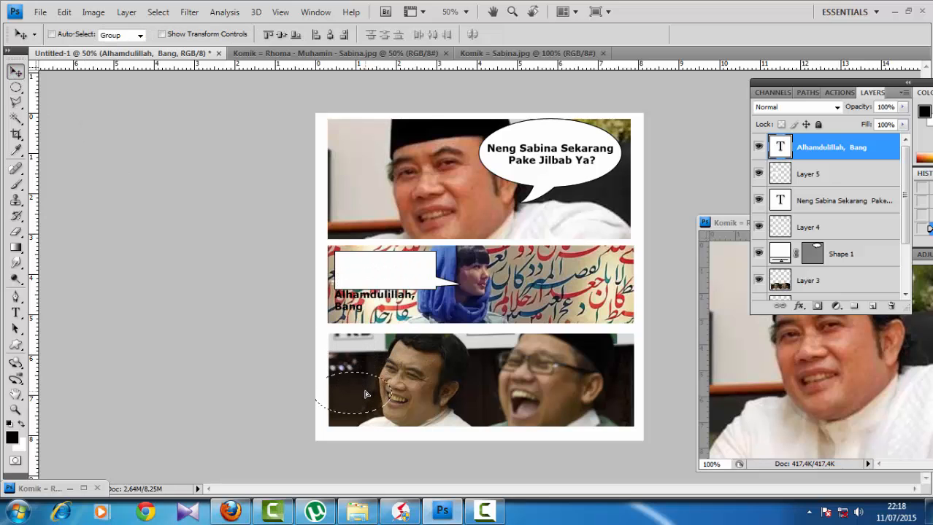
{"action": "key", "text": "ctrl+z"}
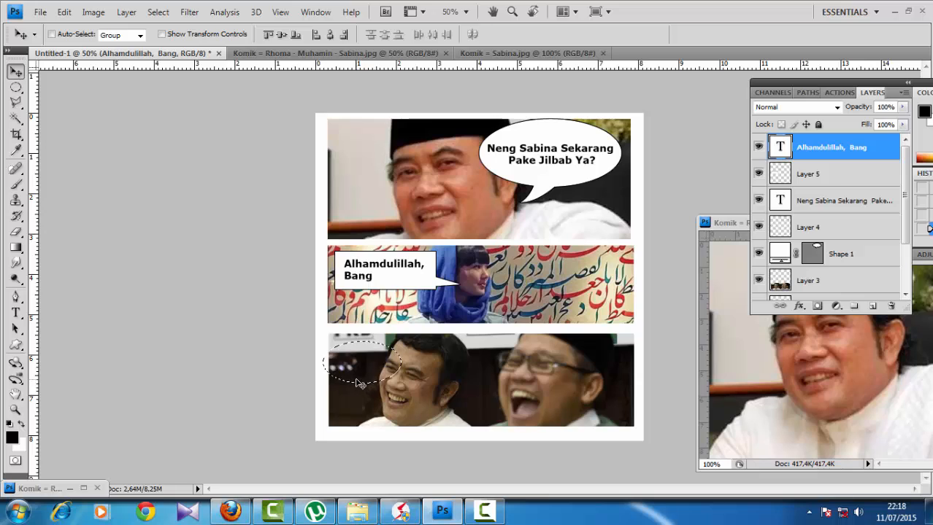
{"action": "key", "text": "ctrl+d"}
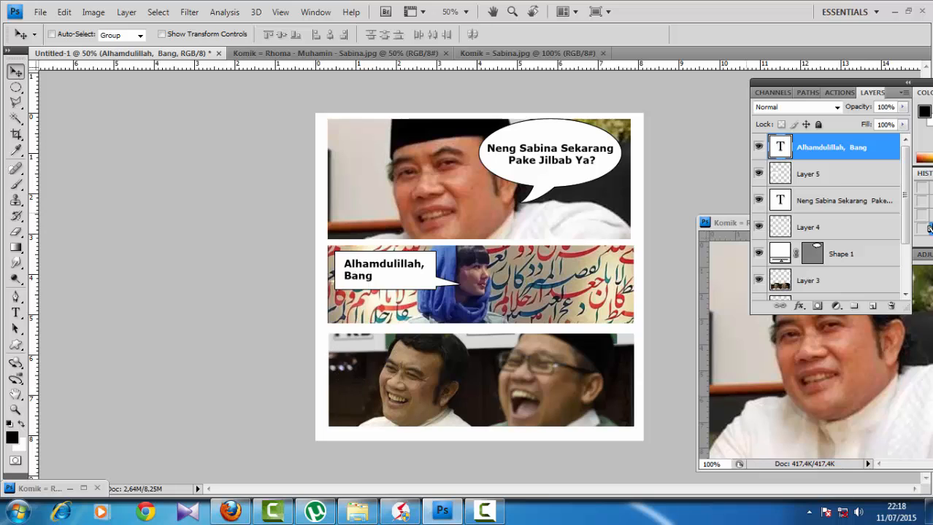
Step: On a new layer, fill an elliptical selection with white, beside the left man's face in the bottom panel
{"action": "left_click", "coordinate": [874, 307]}
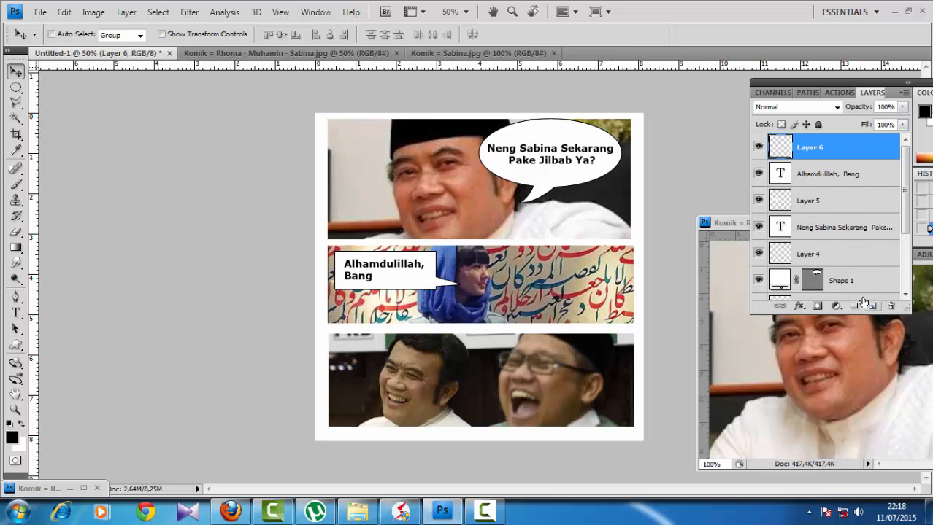
{"action": "left_click", "coordinate": [16, 88]}
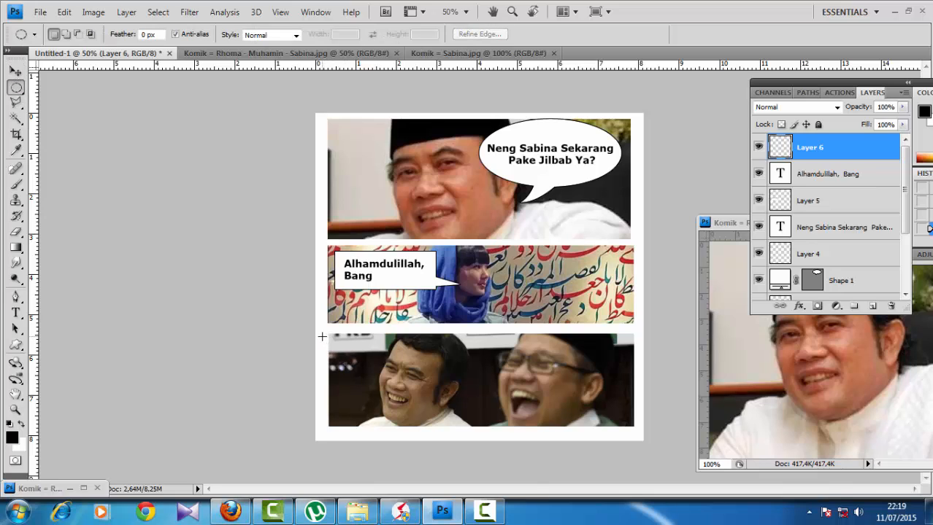
{"action": "left_click_drag", "start_coordinate": [380, 380], "coordinate": [387, 381]}
{"action": "left_click_drag", "start_coordinate": [400, 399], "coordinate": [324, 336]}
{"action": "key", "text": "v"}
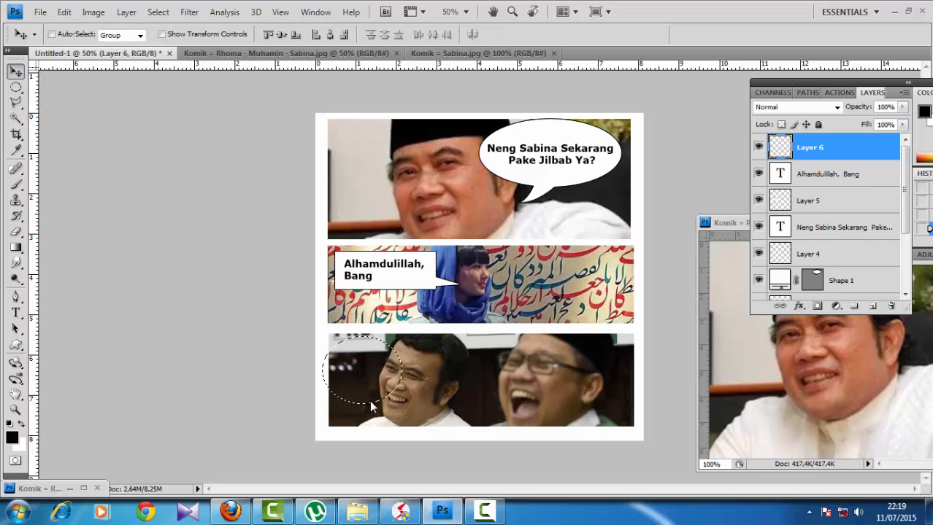
{"action": "left_click", "coordinate": [371, 403]}
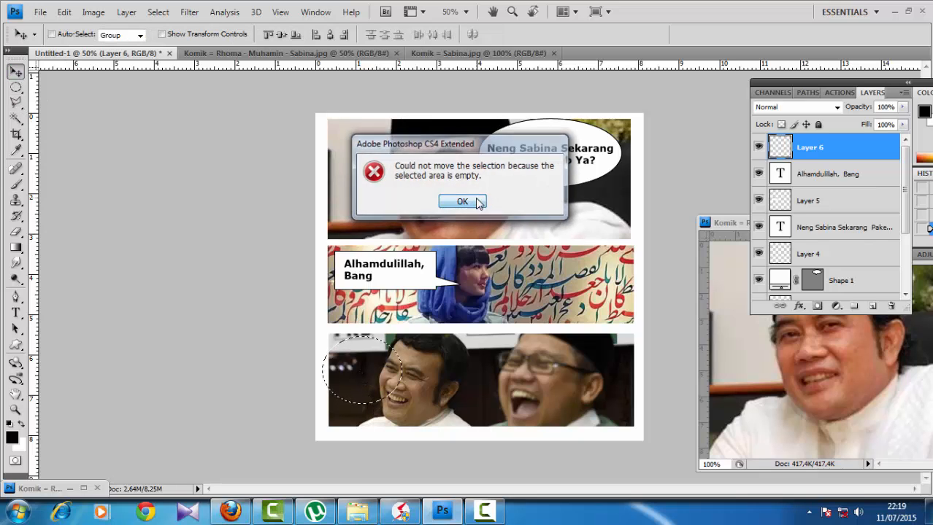
{"action": "left_click", "coordinate": [462, 201]}
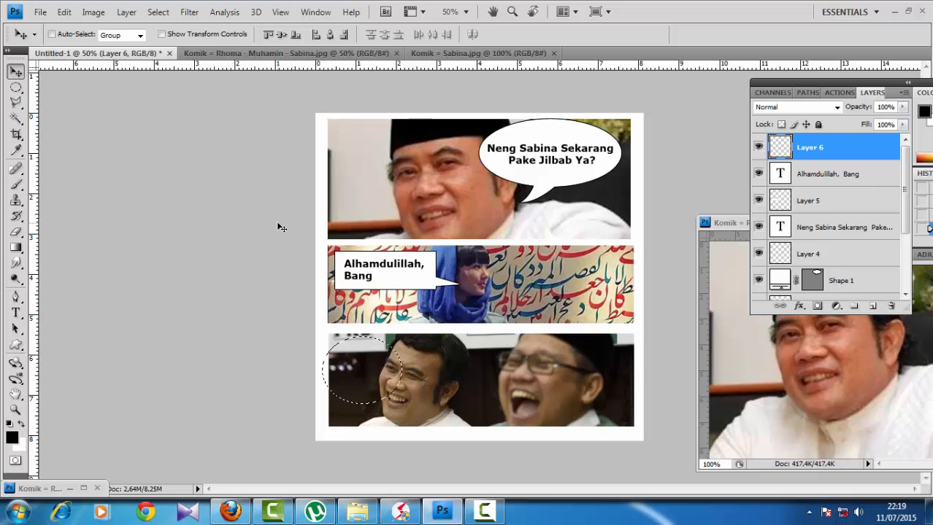
{"action": "key", "text": "ctrl+Delete"}
Step: Move the white ellipse between the two men in the bottom panel and widen it to 124.1%, leaving nothing selected
{"action": "left_click_drag", "start_coordinate": [354, 393], "coordinate": [441, 363]}
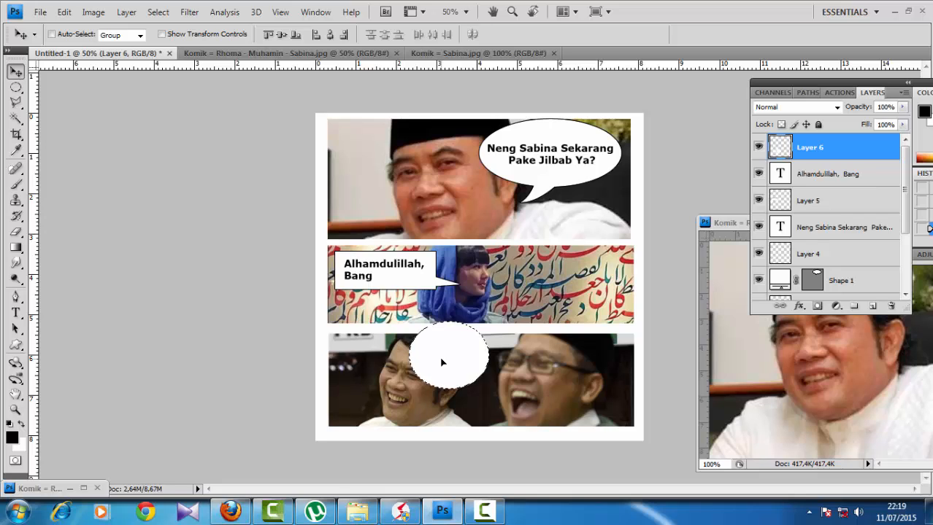
{"action": "key", "text": "ctrl+t"}
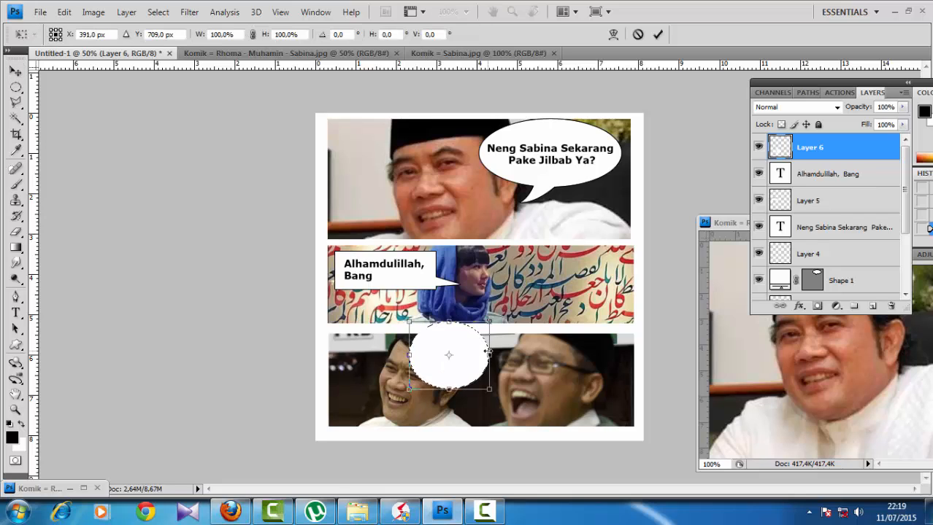
{"action": "left_click_drag", "start_coordinate": [488, 353], "coordinate": [508, 357]}
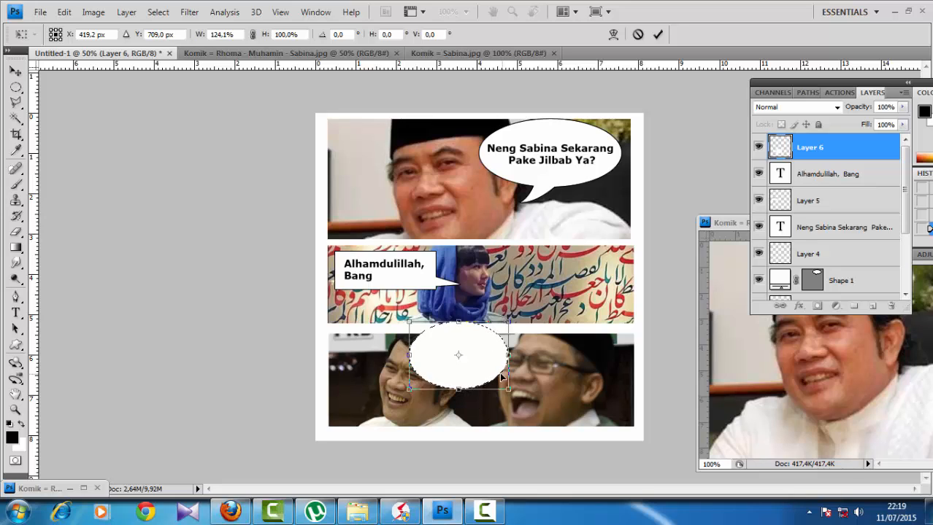
{"action": "left_click", "coordinate": [658, 35]}
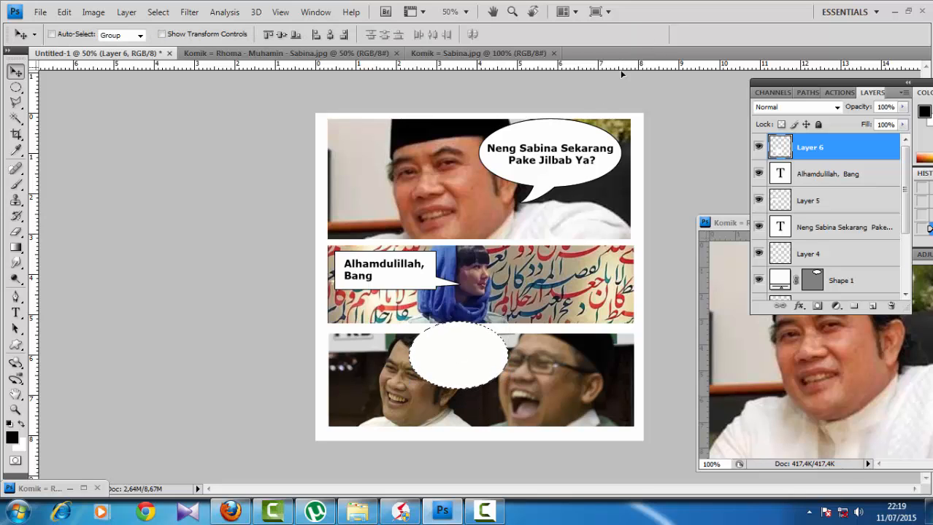
{"action": "key", "text": "ctrl+d"}
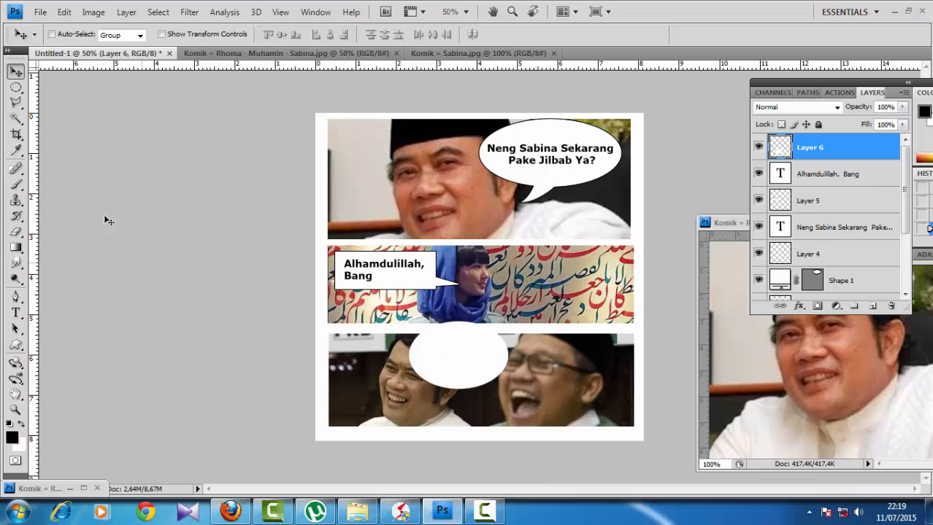
Step: Add a white pointed tail from the ellipse toward the left man's mouth, and shift the balloon slightly down
{"action": "left_click", "coordinate": [16, 103]}
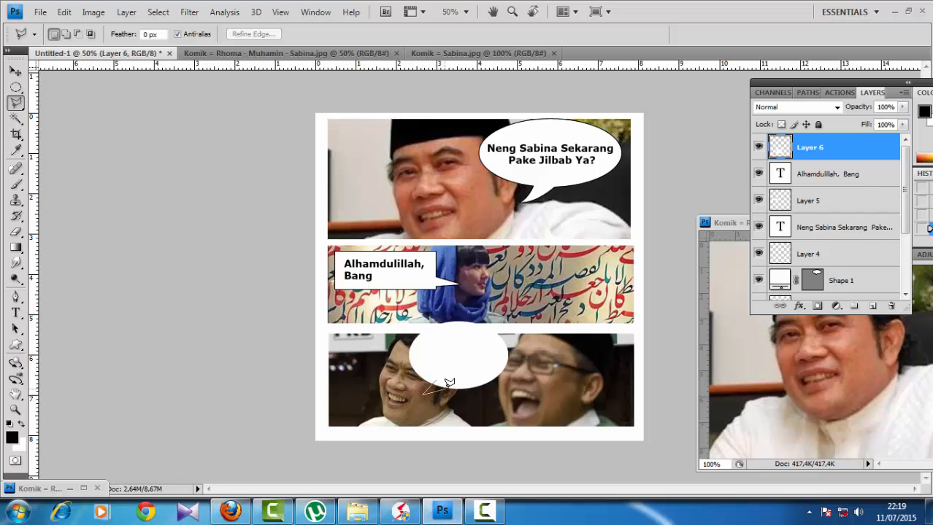
{"action": "double_click", "coordinate": [452, 384]}
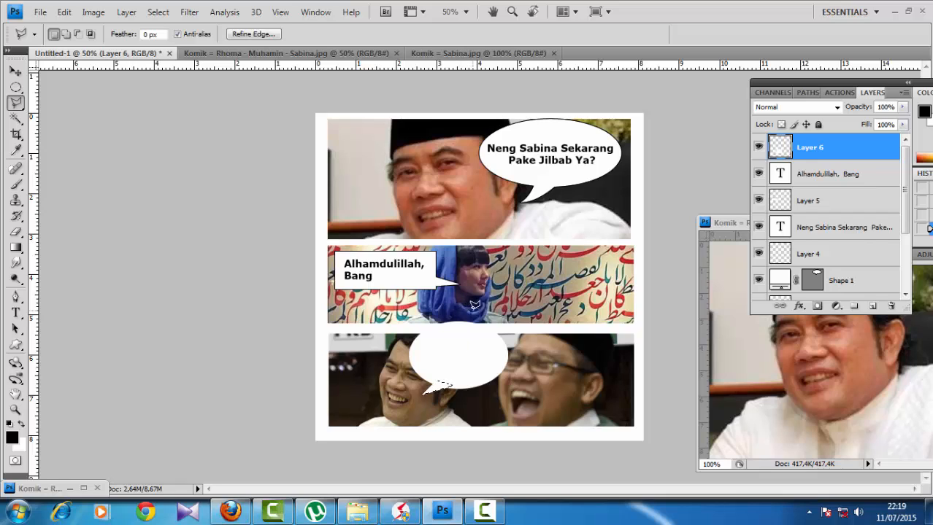
{"action": "key", "text": "ctrl+d"}
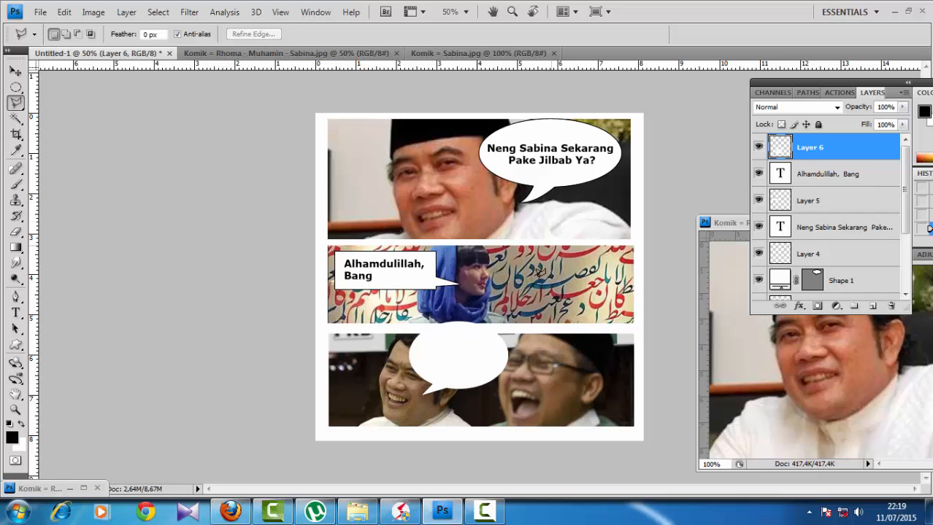
{"action": "left_click", "coordinate": [15, 71]}
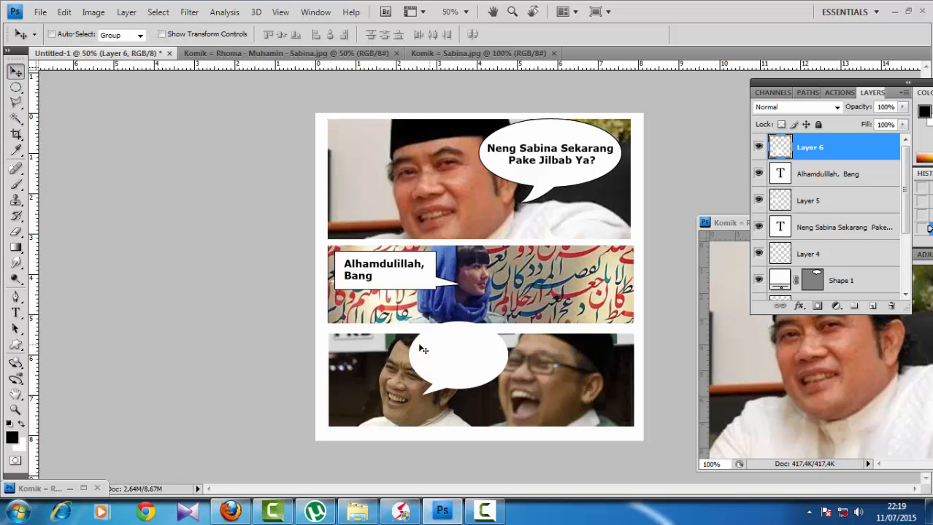
{"action": "left_click_drag", "start_coordinate": [461, 353], "coordinate": [461, 353]}
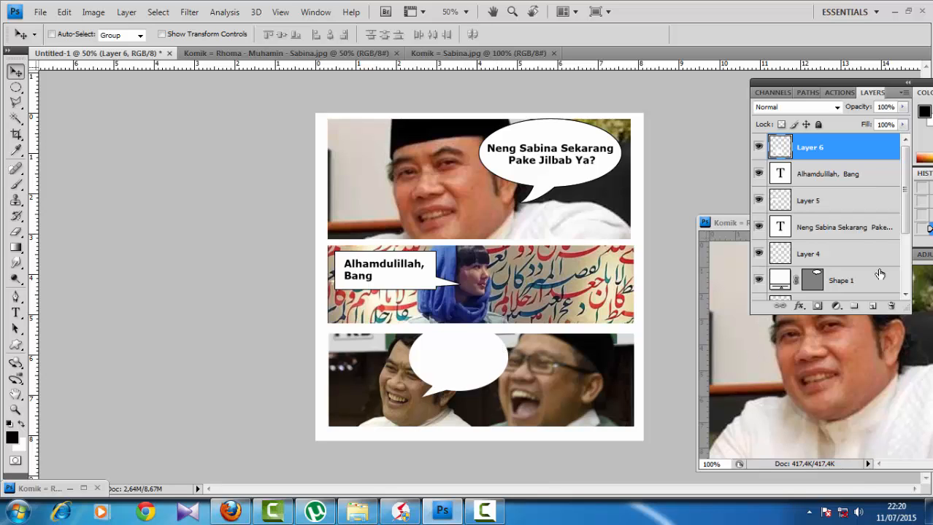
Step: Outline the bottom panel's oval balloon and tail with a 2 px black stroke placed outside, leaving nothing selected
{"action": "left_click", "coordinate": [787, 150], "text": "ctrl"}
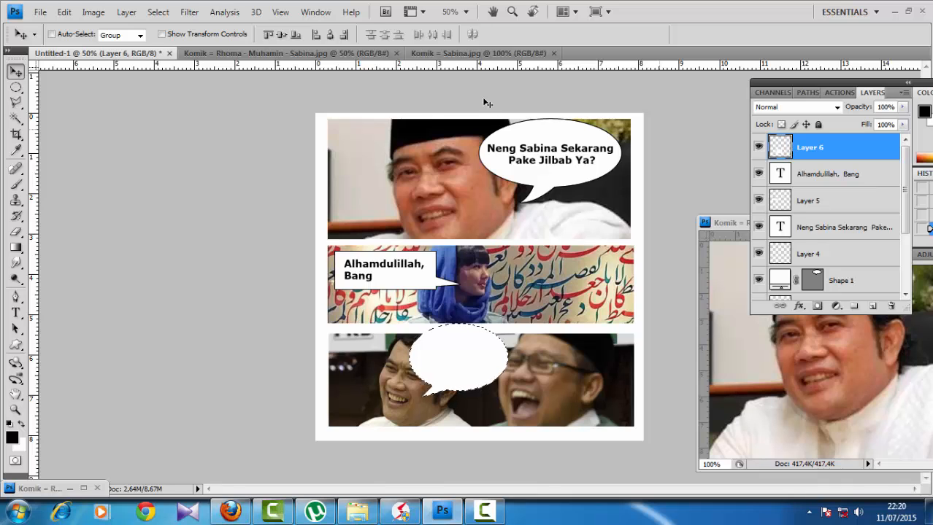
{"action": "left_click", "coordinate": [64, 12]}
{"action": "left_click", "coordinate": [118, 222]}
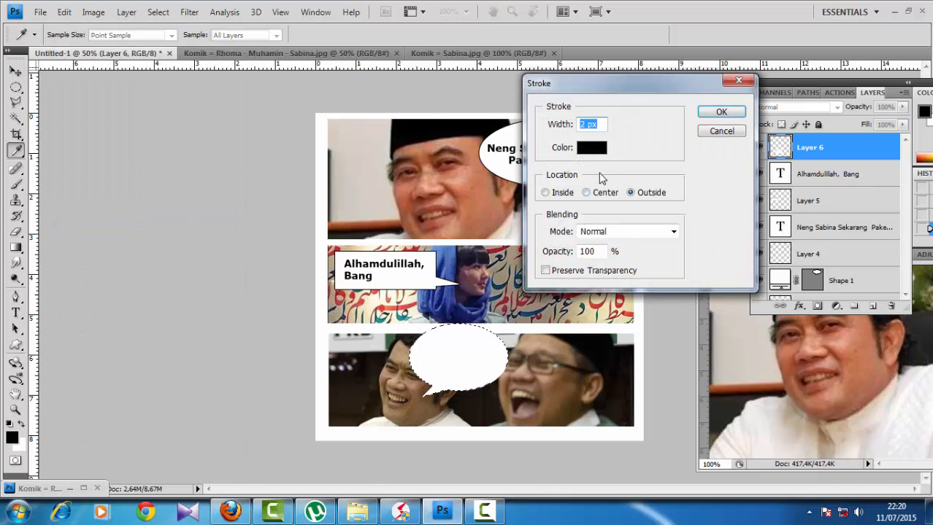
{"action": "left_click", "coordinate": [724, 113]}
{"action": "key", "text": "ctrl+d"}
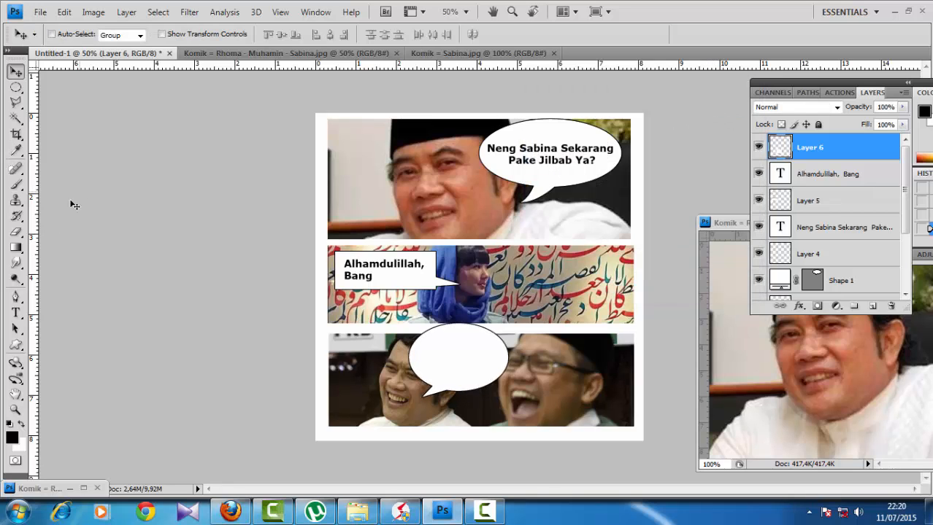
Step: Add the text "Nikah sama abang, Yuk!" in the bottom oval balloon with "Yuk!" on a second line, using Verdana Bold 6 pt
{"action": "left_click", "coordinate": [15, 312]}
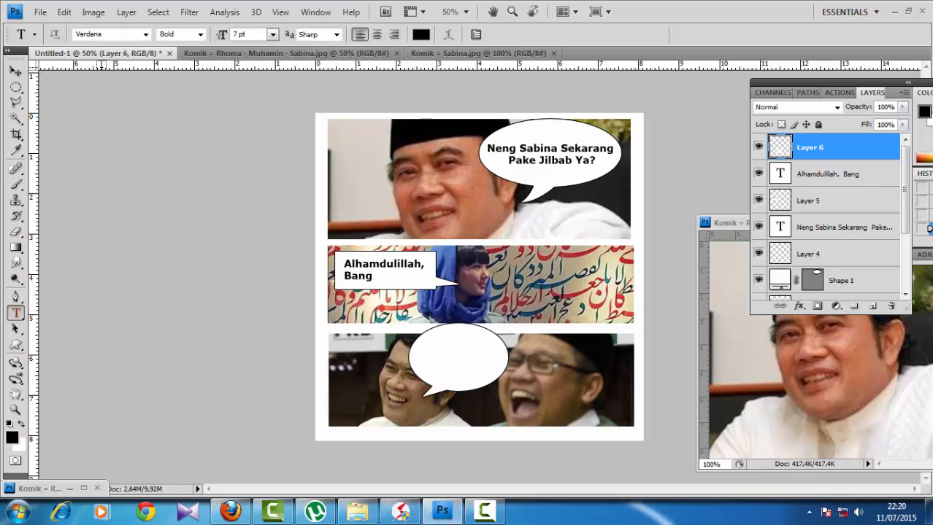
{"action": "left_click", "coordinate": [272, 38]}
{"action": "left_click", "coordinate": [262, 69]}
{"action": "left_click", "coordinate": [424, 348]}
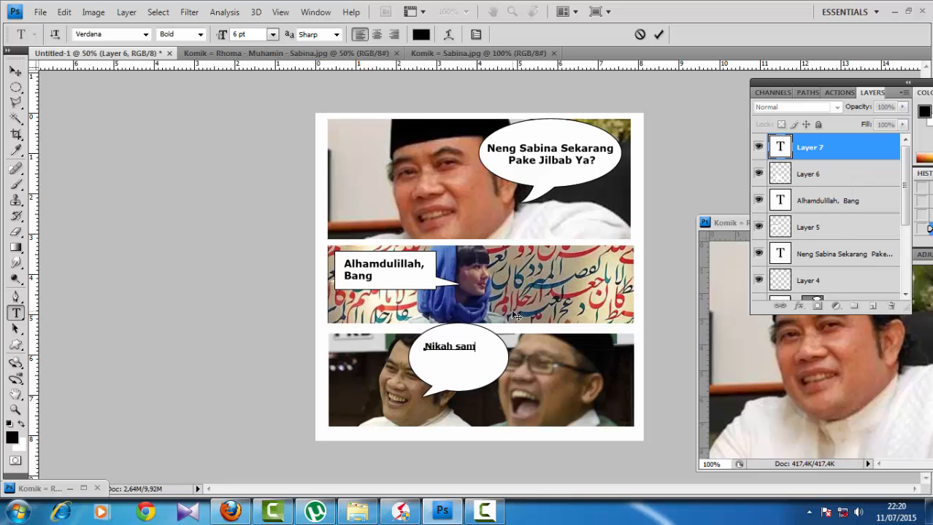
{"action": "type", "text": "Nikah sama abang, Yuk!"}
{"action": "left_click", "coordinate": [658, 34]}
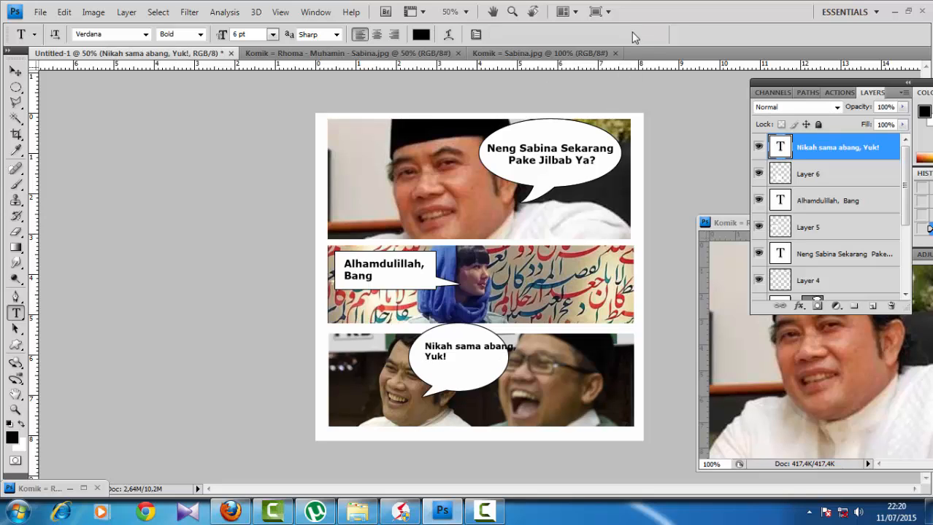
Step: Reposition the "Nikah sama abang, Yuk!" text so that it fits inside the oval balloon
{"action": "left_click", "coordinate": [16, 71]}
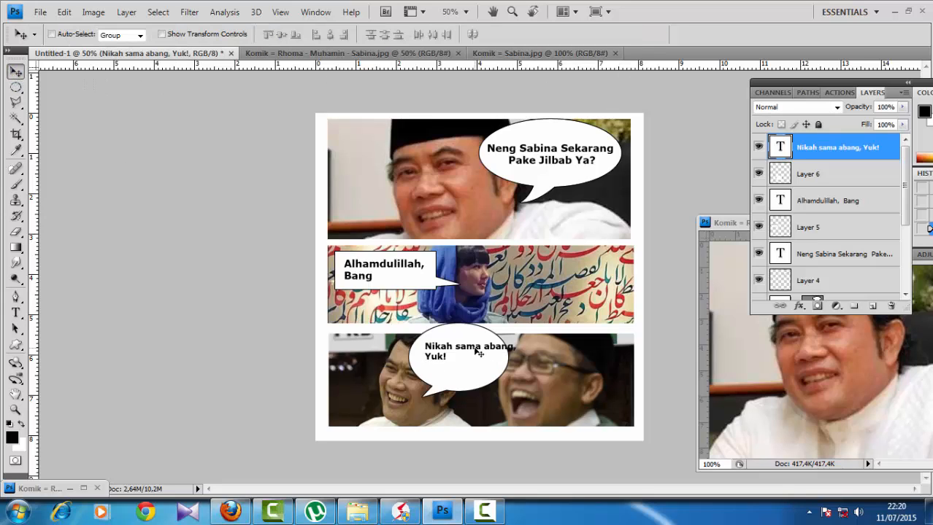
{"action": "mouse_move", "coordinate": [476, 352]}
{"action": "left_mouse_down"}
{"action": "mouse_move", "coordinate": [465, 348]}
{"action": "mouse_move", "coordinate": [465, 358]}
{"action": "left_mouse_up"}
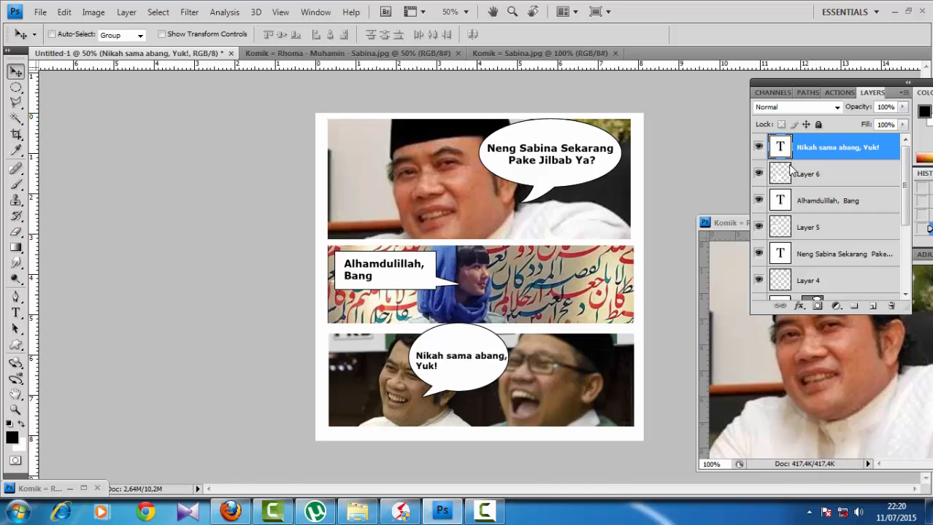
{"action": "key", "text": "Up"}
{"action": "key", "text": "Up"}
{"action": "key", "text": "Up"}
{"action": "key", "text": "Up"}
{"action": "key", "text": "Up"}
{"action": "key", "text": "Up"}
{"action": "key", "text": "Up"}
{"action": "key", "text": "Up"}
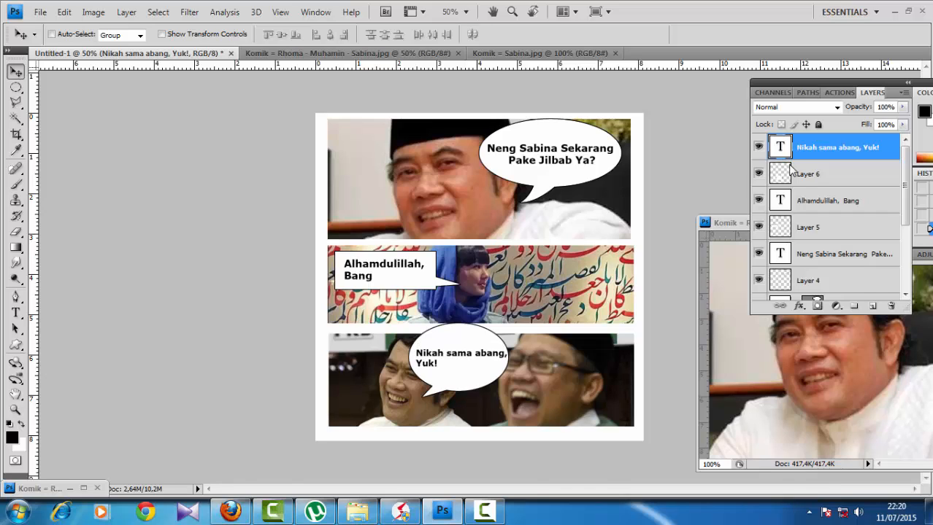
{"action": "key", "text": "Left"}
{"action": "key", "text": "Right"}
Step: Draw a spiky starburst selection with the Polygonal Lasso, beside the right man's mouth in the bottom panel
{"action": "left_click", "coordinate": [15, 87]}
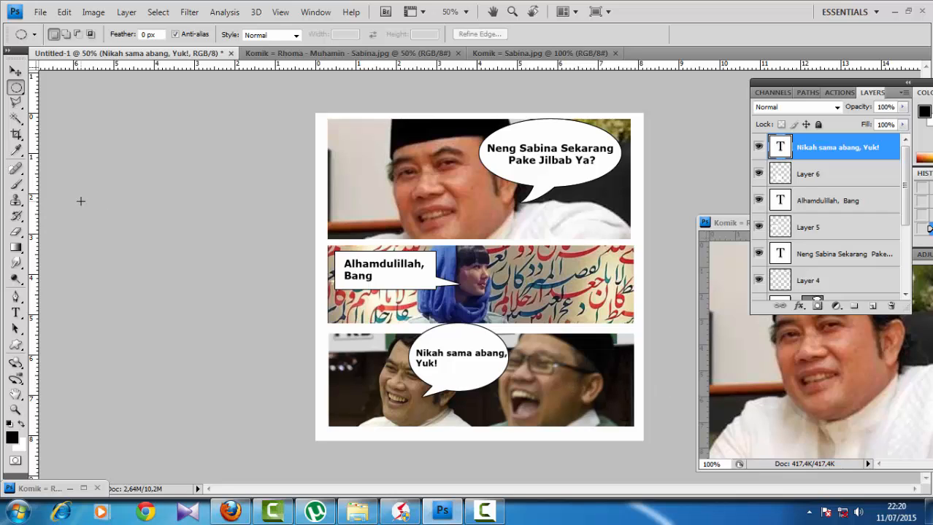
{"action": "left_click", "coordinate": [15, 102]}
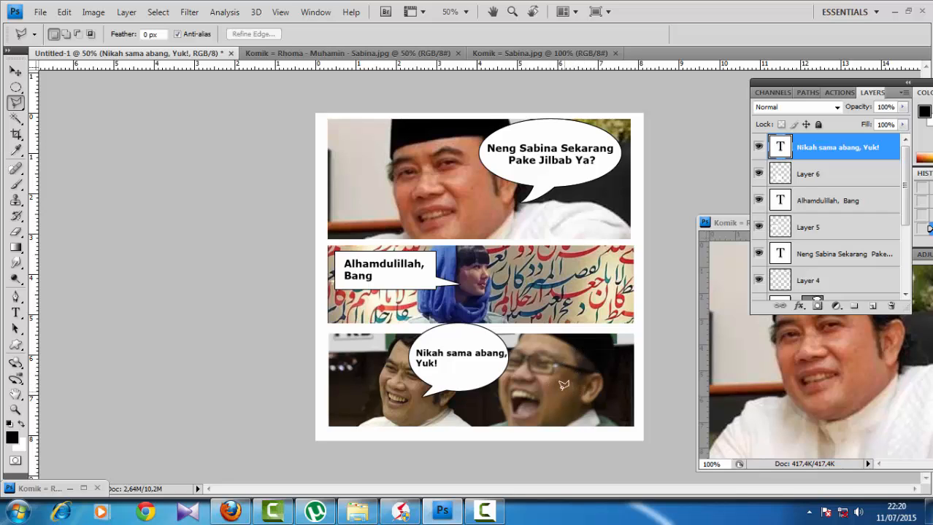
{"action": "right_click", "coordinate": [16, 106]}
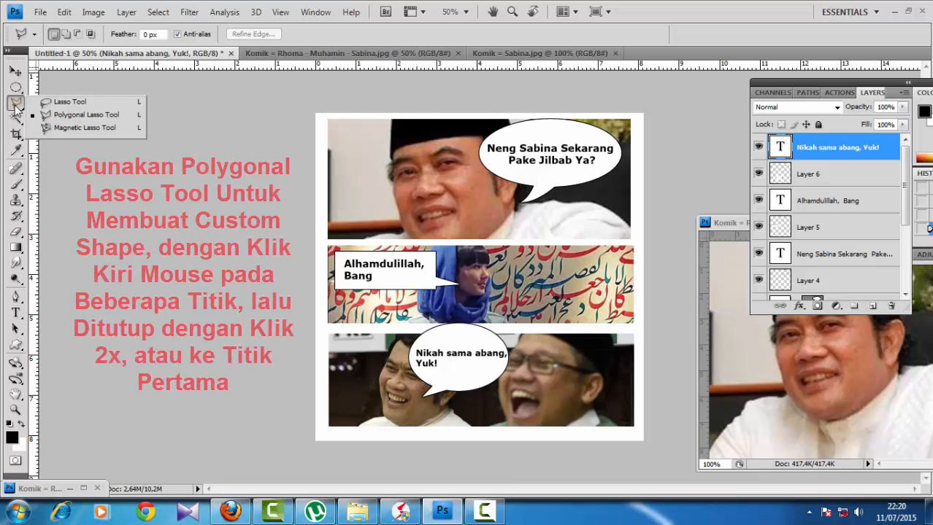
{"action": "left_click", "coordinate": [73, 111]}
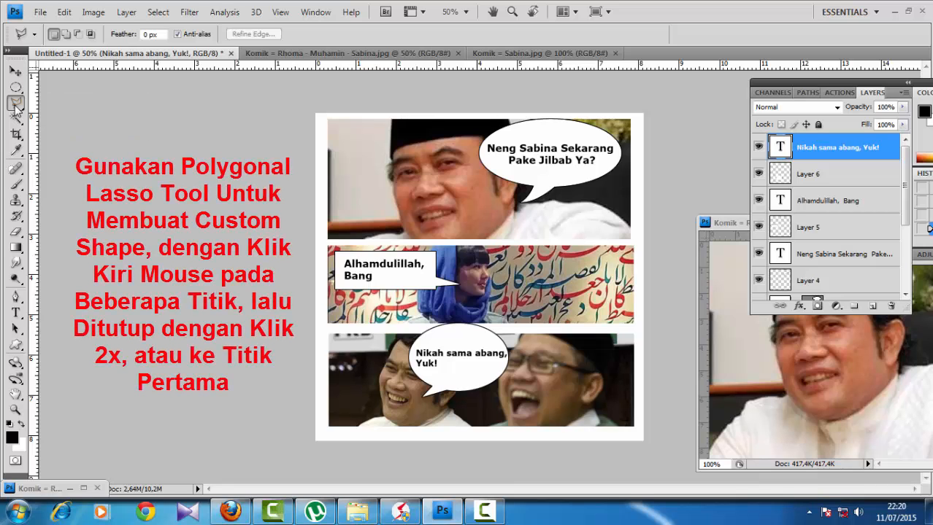
{"action": "left_click", "coordinate": [575, 383]}
{"action": "left_click", "coordinate": [569, 404]}
{"action": "left_click", "coordinate": [552, 411]}
{"action": "left_click", "coordinate": [576, 423]}
{"action": "left_click", "coordinate": [586, 415]}
{"action": "left_click", "coordinate": [603, 429]}
{"action": "left_click", "coordinate": [627, 421]}
{"action": "left_click", "coordinate": [627, 409]}
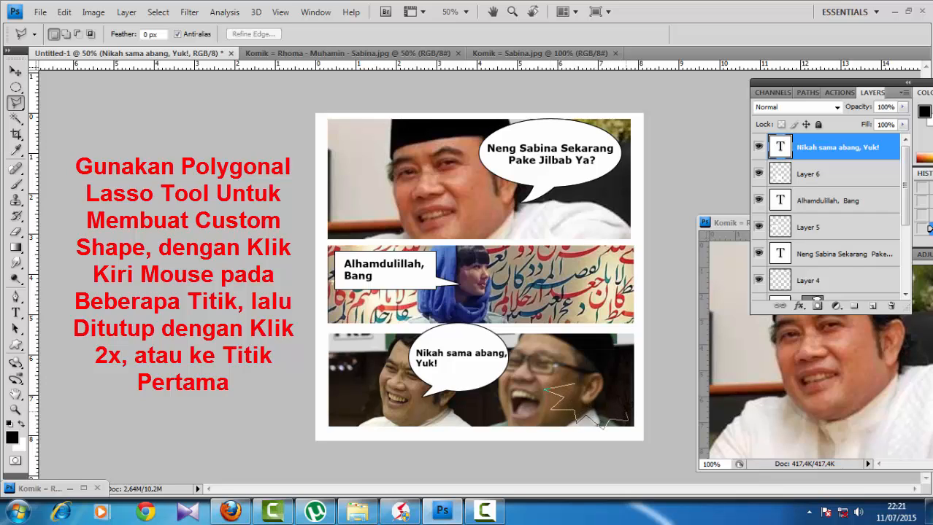
{"action": "left_click", "coordinate": [641, 397]}
{"action": "left_click", "coordinate": [629, 386]}
{"action": "left_click", "coordinate": [637, 368]}
{"action": "left_click", "coordinate": [615, 371]}
{"action": "left_click", "coordinate": [612, 346]}
{"action": "left_click", "coordinate": [600, 366]}
{"action": "left_click", "coordinate": [568, 348]}
{"action": "left_click", "coordinate": [569, 368]}
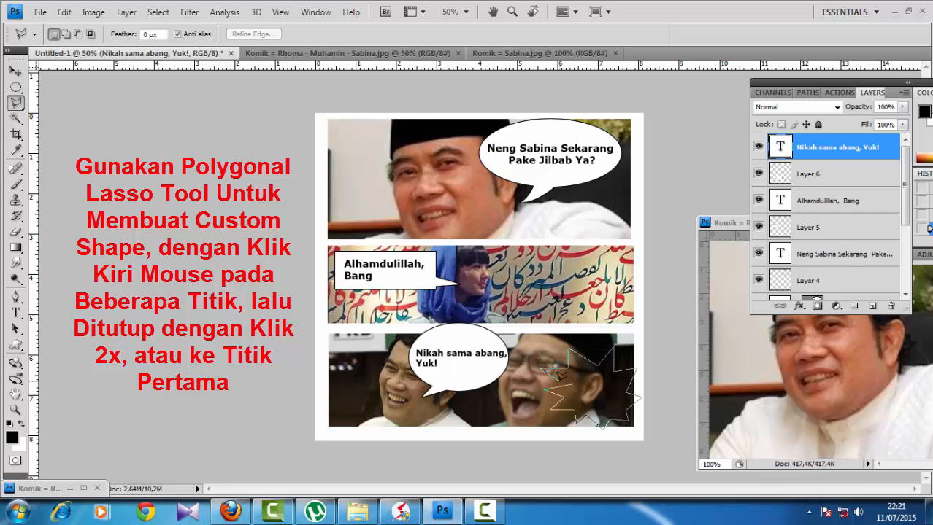
{"action": "double_click", "coordinate": [562, 380]}
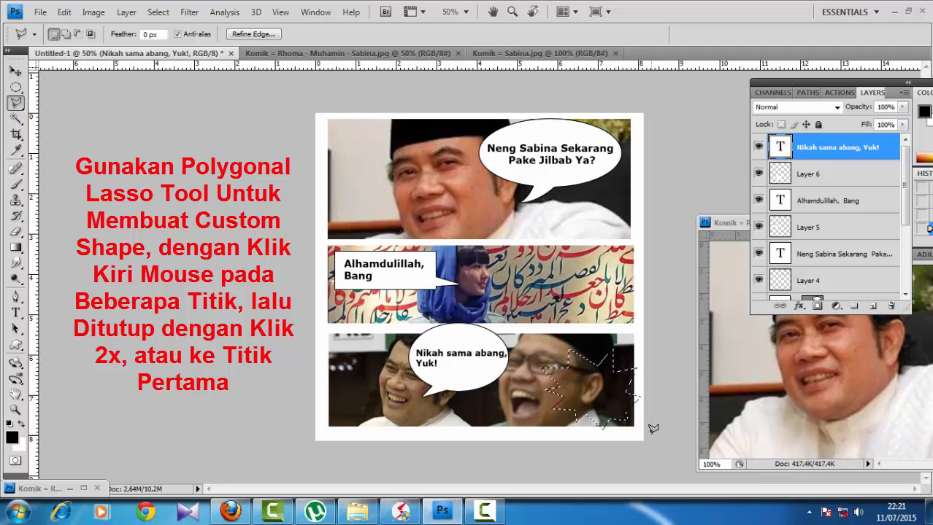
Step: Fill the starburst with white on a new layer and outline it with a 2 px black outside stroke, leaving nothing selected
{"action": "left_click", "coordinate": [872, 307]}
{"action": "key", "text": "ctrl+BackSpace"}
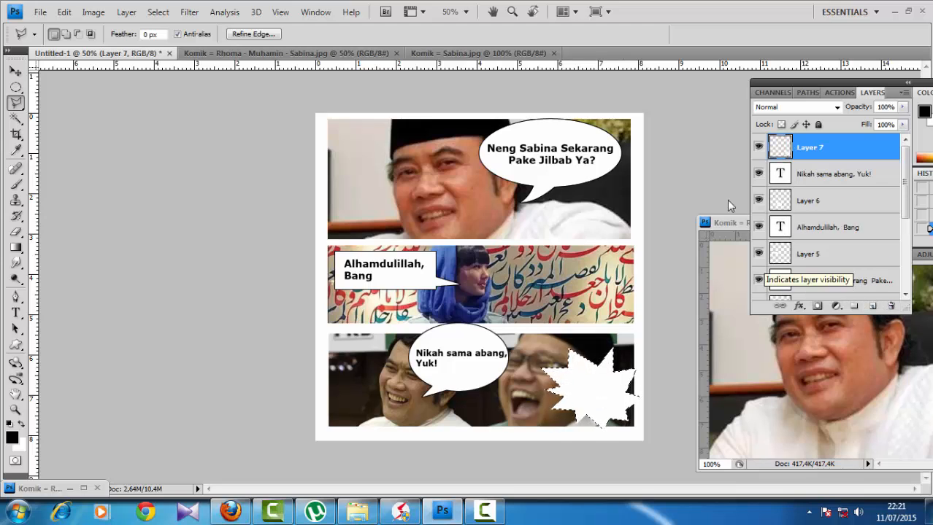
{"action": "left_click", "coordinate": [64, 12]}
{"action": "left_click", "coordinate": [90, 222]}
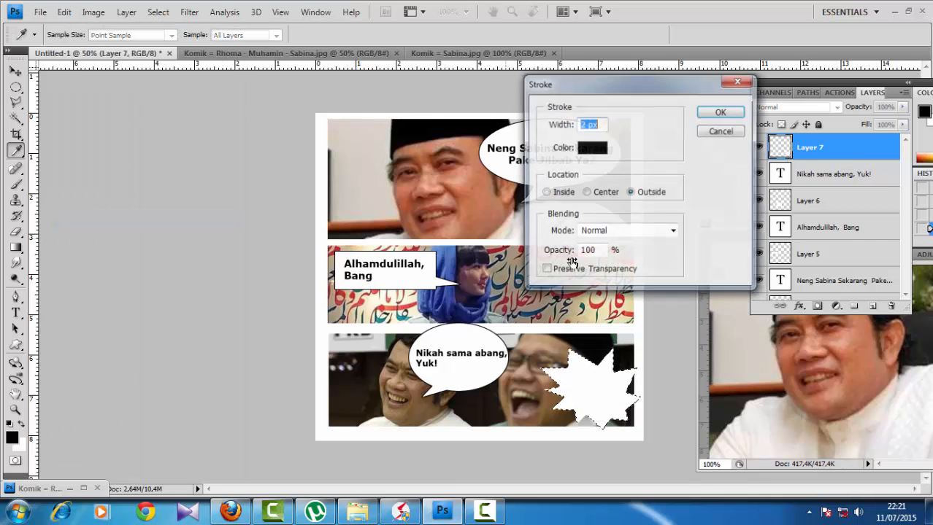
{"action": "type", "text": "2"}
{"action": "left_click", "coordinate": [718, 112]}
{"action": "key", "text": "ctrl+d"}
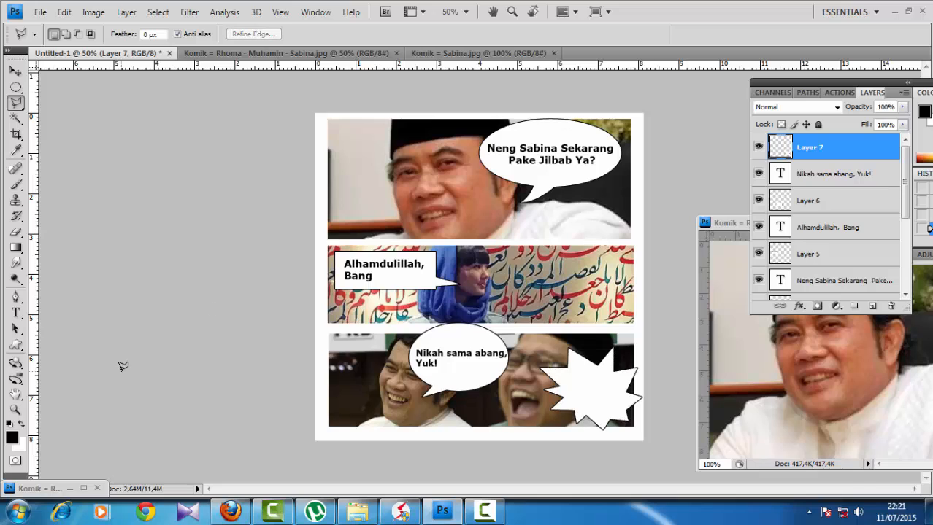
Step: Add the text "BANGKE!!!" in the starburst balloon, using Verdana Bold 7 pt
{"action": "left_click", "coordinate": [16, 313]}
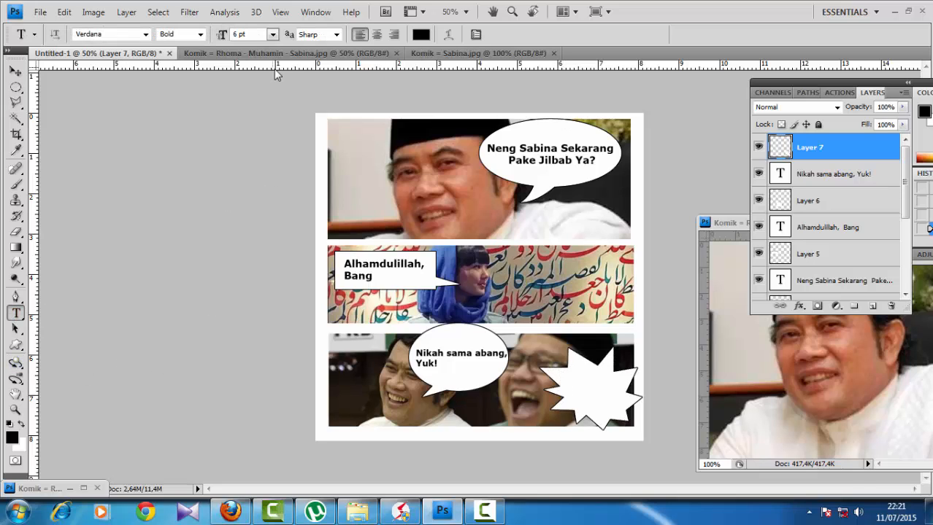
{"action": "left_click", "coordinate": [272, 35]}
{"action": "left_click", "coordinate": [261, 49]}
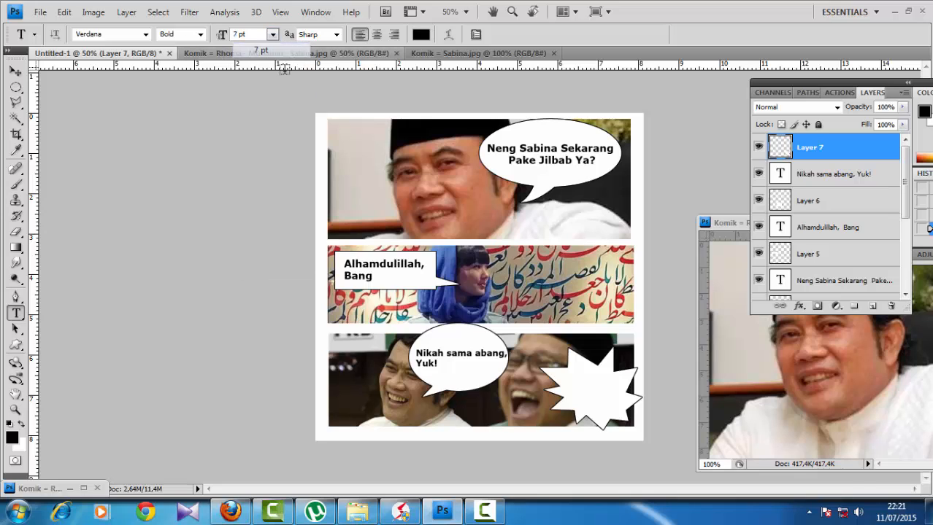
{"action": "left_click", "coordinate": [572, 386]}
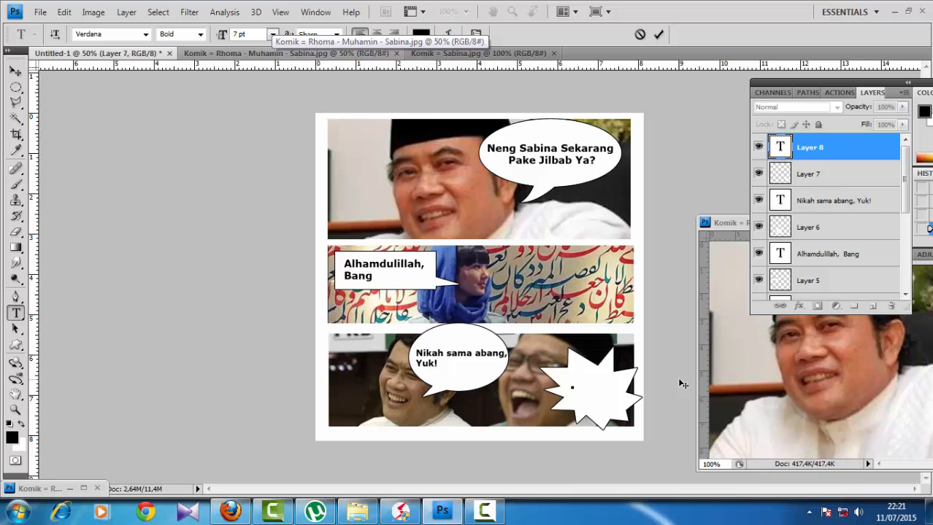
{"action": "type", "text": "BANG"}
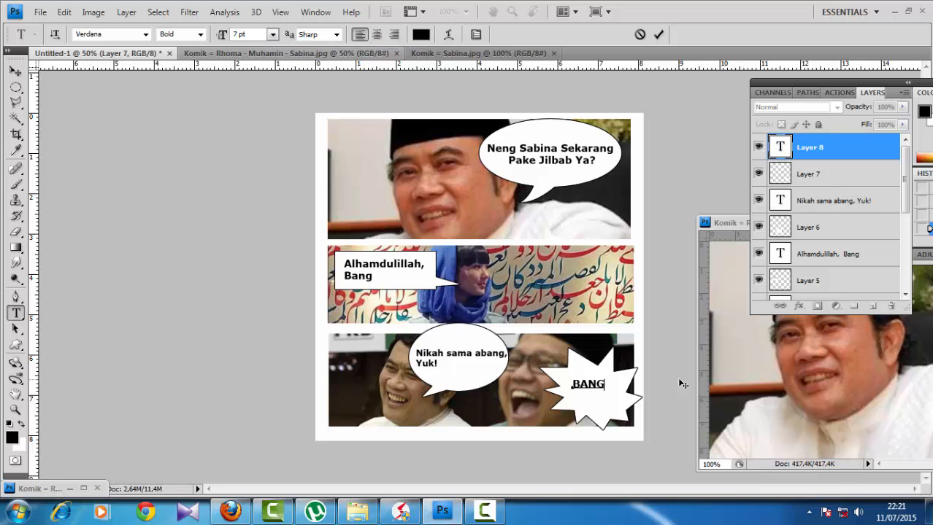
{"action": "type", "text": "KE!!!"}
{"action": "left_click", "coordinate": [658, 34]}
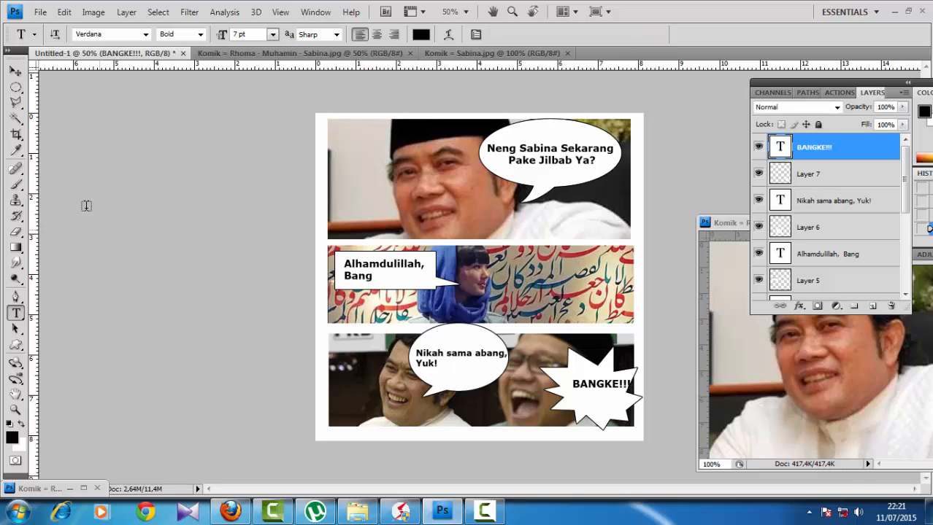
{"action": "left_click", "coordinate": [16, 70]}
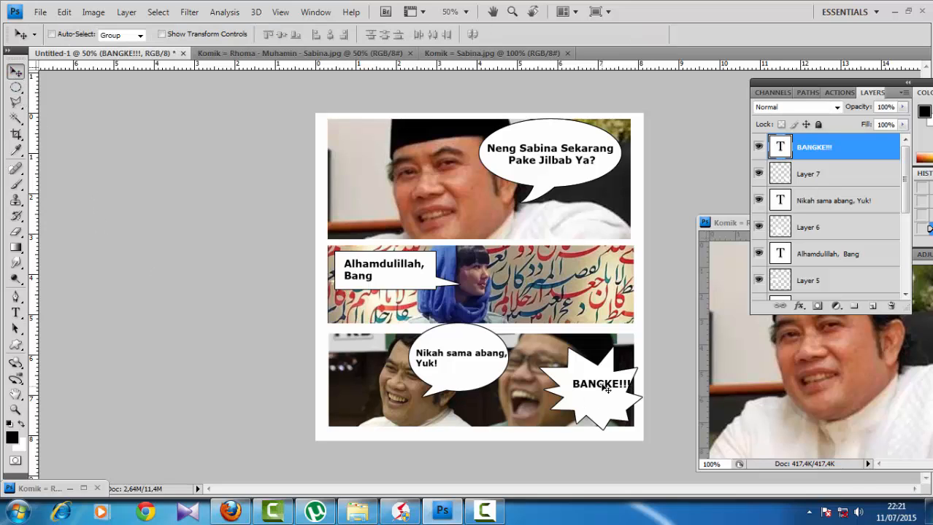
Step: Move the "BANGKE!!!" text slightly so that it sits centered inside the starburst balloon
{"action": "left_click_drag", "start_coordinate": [606, 389], "coordinate": [598, 392]}
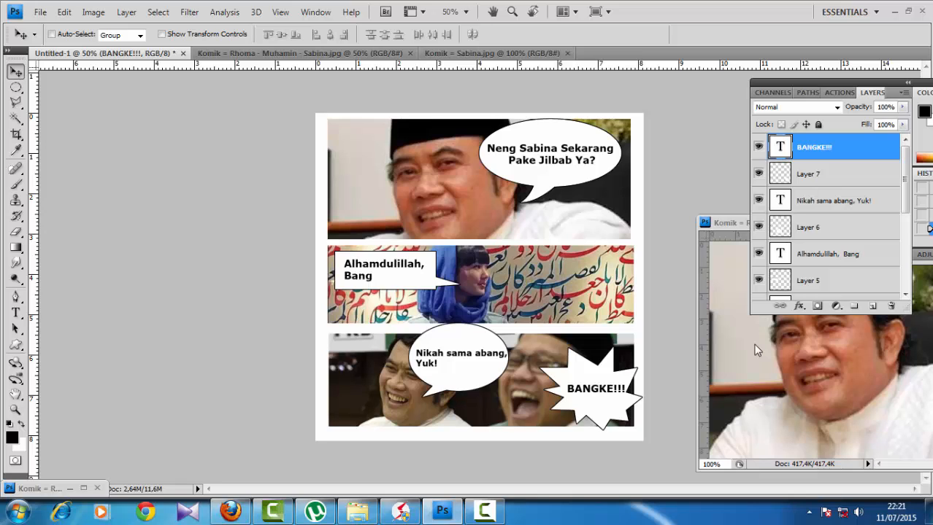
{"action": "key", "text": "Left"}
{"action": "key", "text": "Left"}
{"action": "key", "text": "Left"}
{"action": "key", "text": "Left"}
{"action": "key", "text": "Up"}
{"action": "key", "text": "Up"}
{"action": "key", "text": "Up"}
{"action": "key", "text": "Up"}
{"action": "key", "text": "Up"}
{"action": "key", "text": "Up"}
{"action": "key", "text": "Up"}
{"action": "key", "text": "Up"}
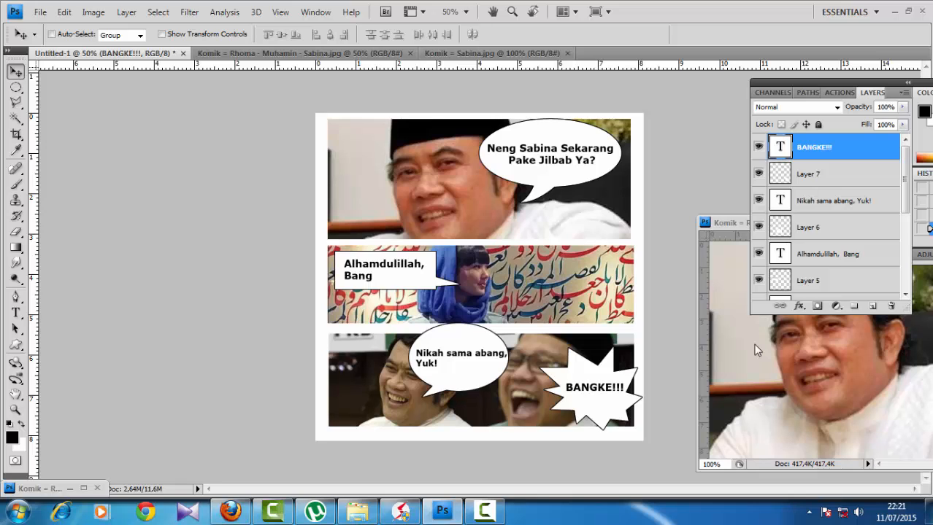
Step: Save the comic as a layered Photoshop file named "Contoh Tutorial Pictorial Comic" in the 2015 folder
{"action": "key", "text": "ctrl+s"}
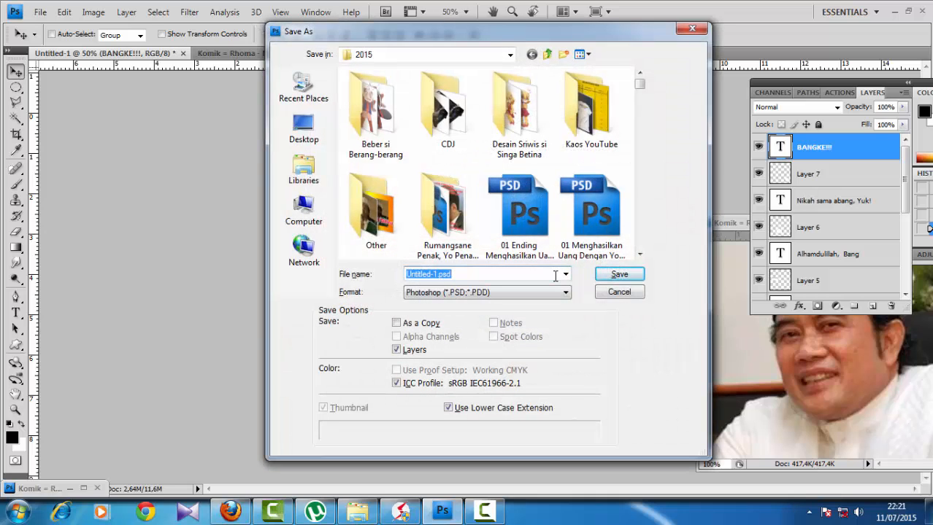
{"action": "type", "text": "tU"}
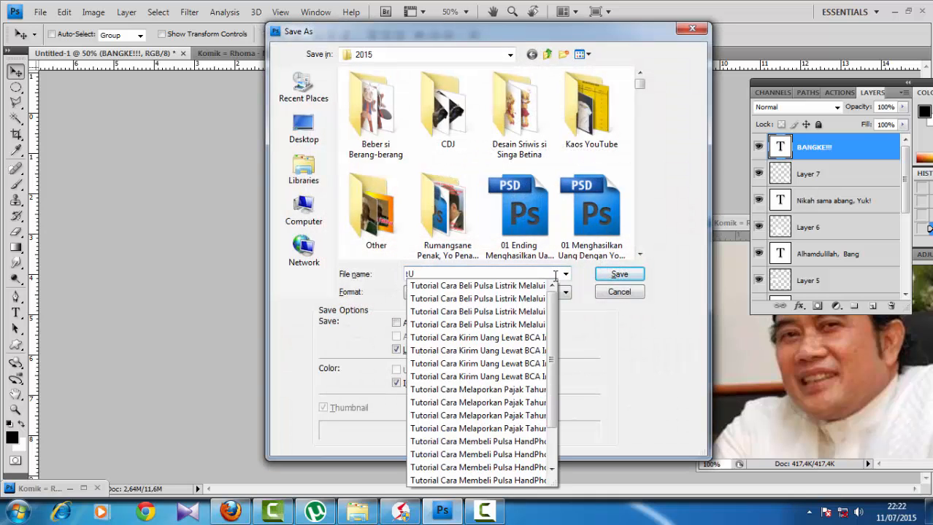
{"action": "key", "text": "BackSpace"}
{"action": "key", "text": "BackSpace"}
{"action": "type", "text": "Contoh"}
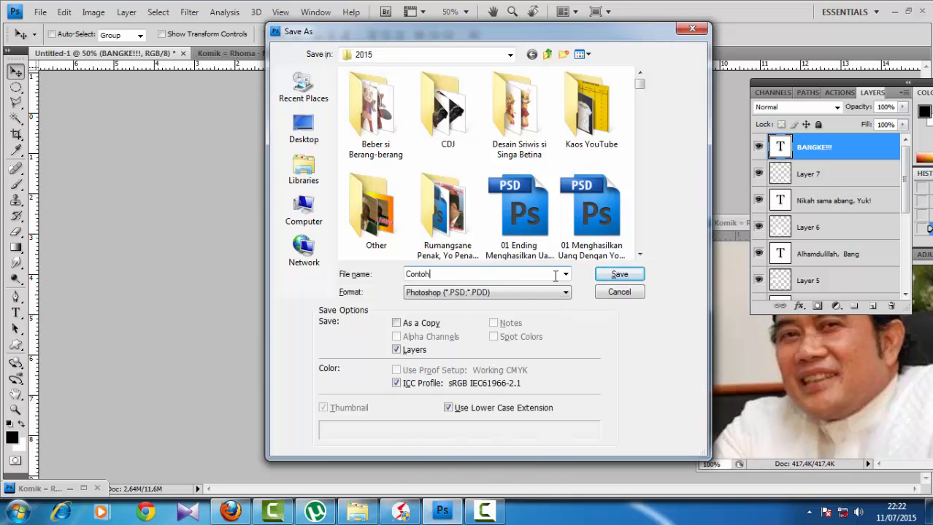
{"action": "type", "text": " Tutorial Pictorial Comic"}
{"action": "key", "text": "Return"}
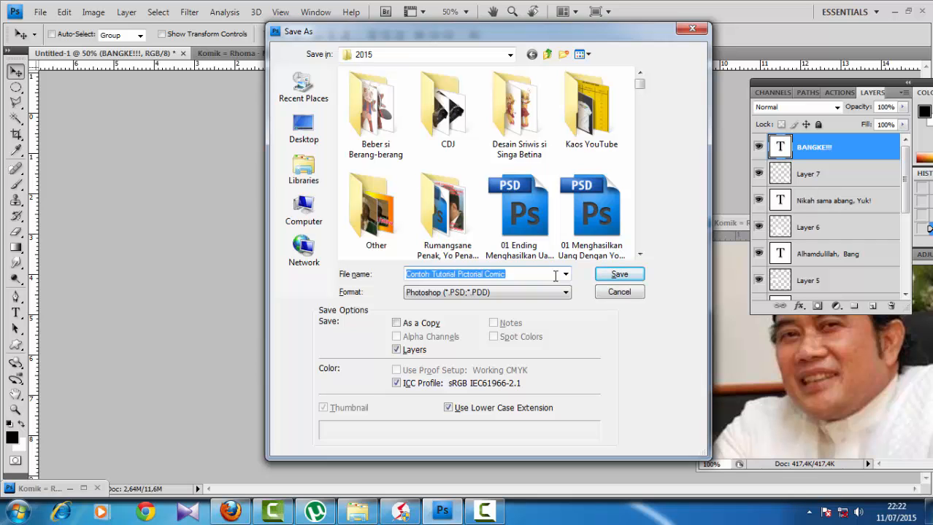
{"action": "key", "text": "Return"}
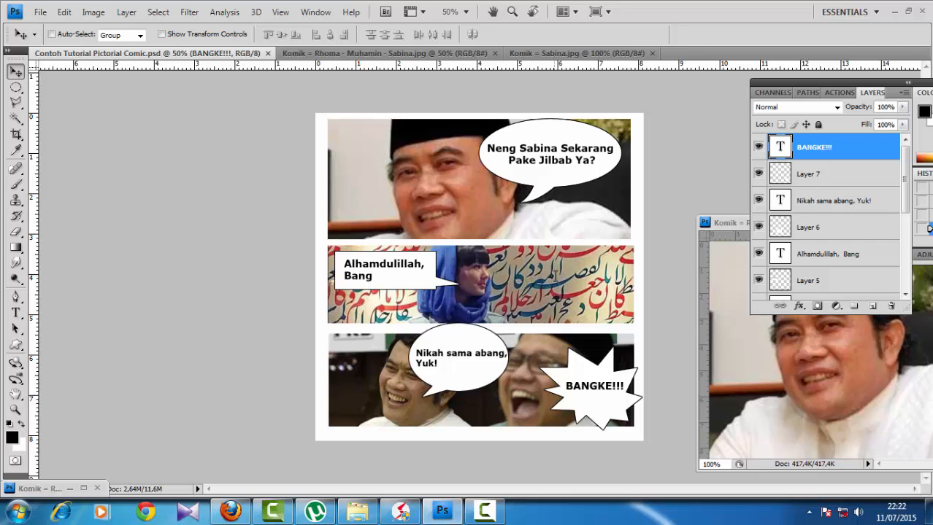
Step: Save a JPEG copy of the comic under the same name in the 2015 folder, at Maximum quality 12, Baseline ("Standard")
{"action": "key", "text": "ctrl+shift+s"}
{"action": "left_click", "coordinate": [563, 292]}
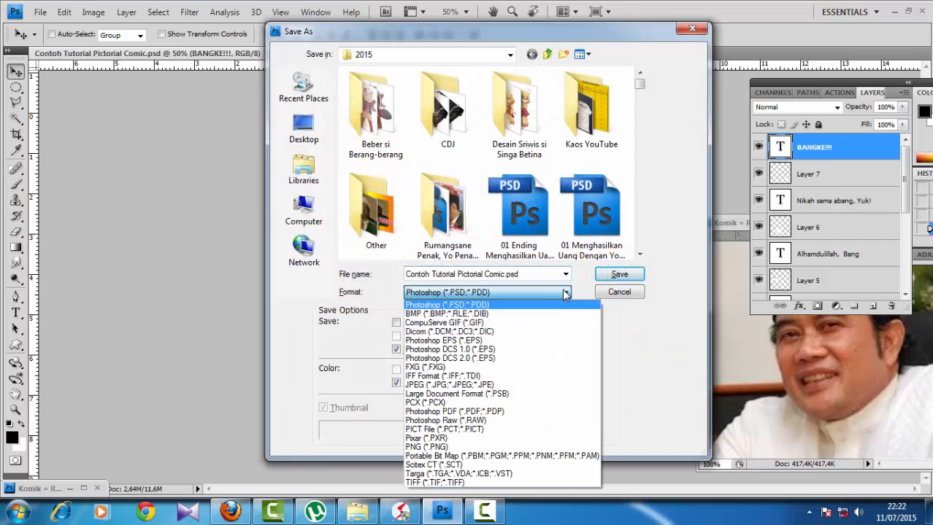
{"action": "left_click", "coordinate": [535, 385]}
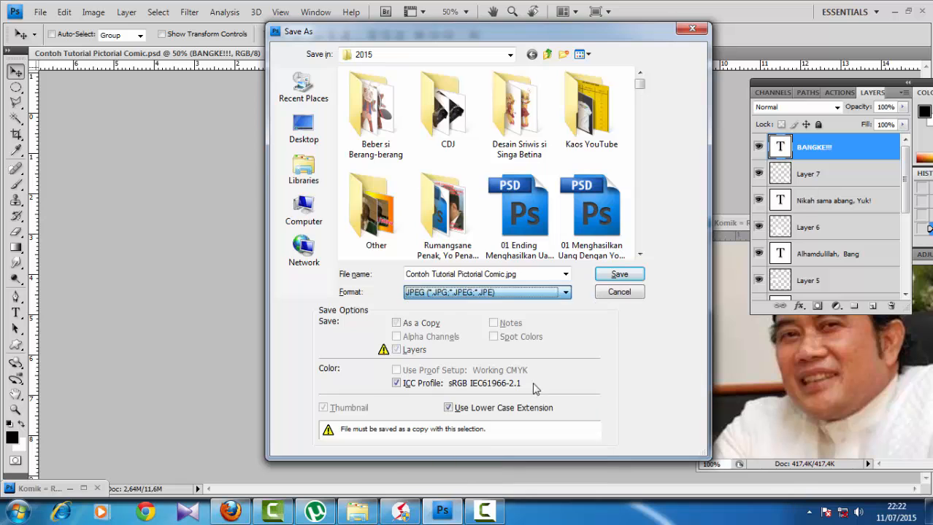
{"action": "left_click", "coordinate": [606, 275]}
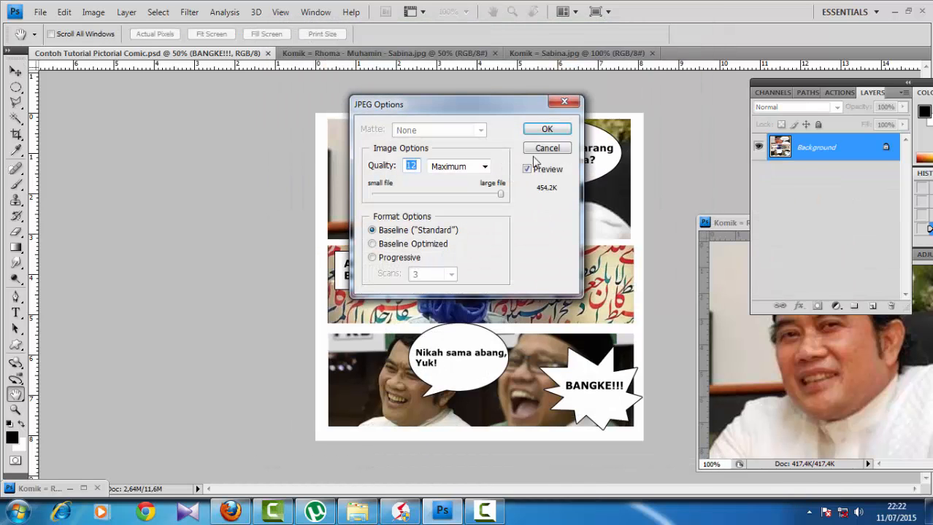
{"action": "left_click", "coordinate": [547, 129]}
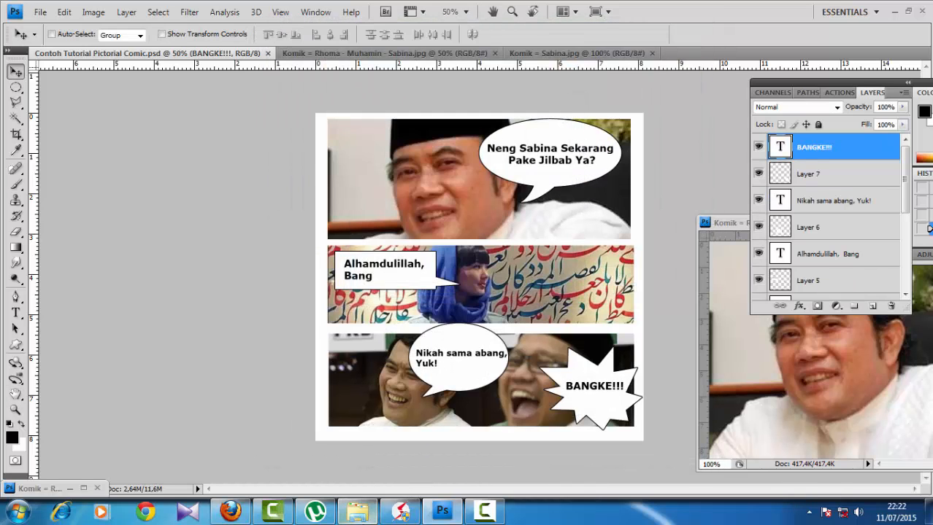
Step: Switch to the 2015 folder in Windows Explorer and open "Contoh Tutorial Pictorial Comic.jpg" to view the exported comic
{"action": "left_click", "coordinate": [357, 512]}
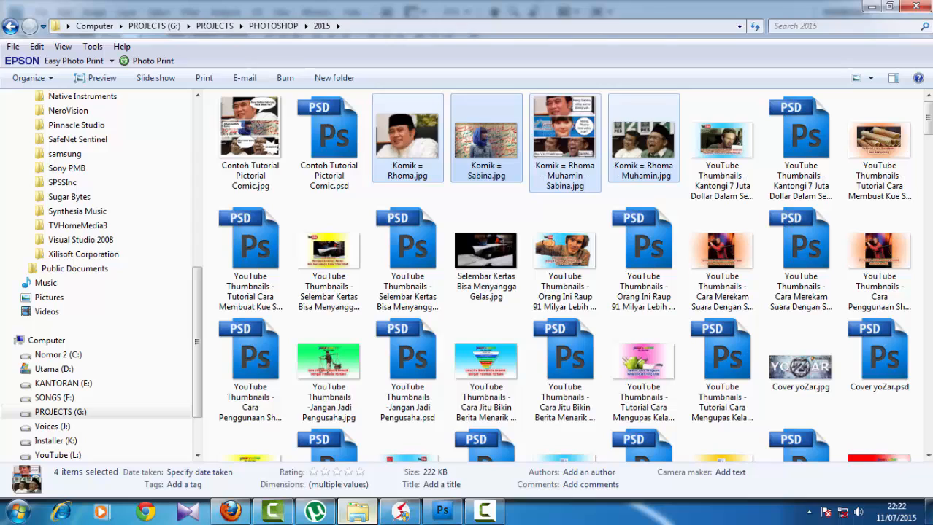
{"action": "left_click", "coordinate": [263, 153]}
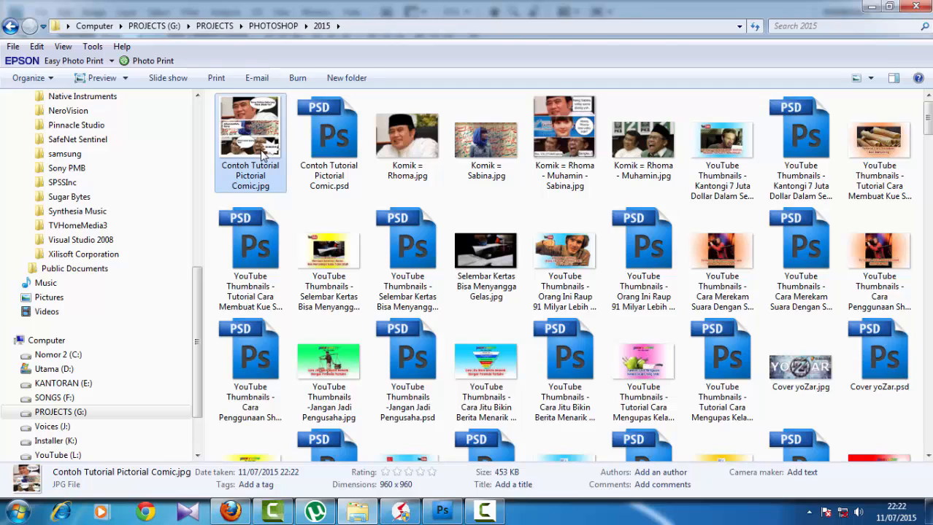
{"action": "double_click", "coordinate": [263, 154]}
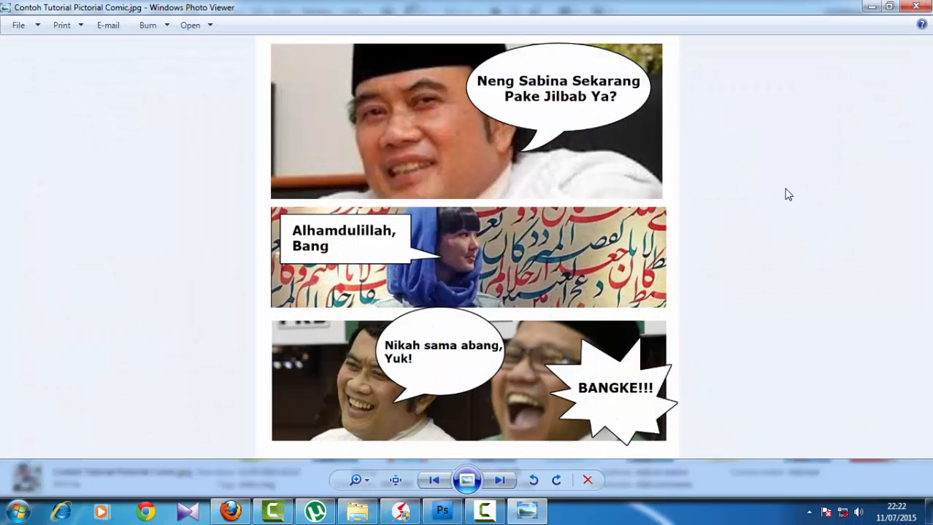